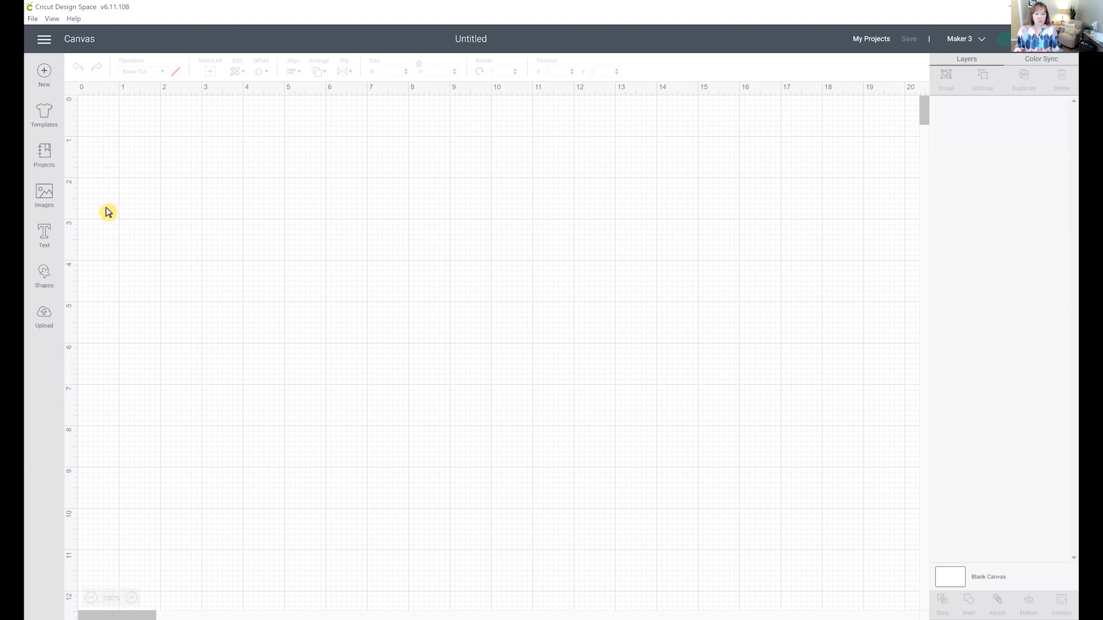
- Search the image library for "body" and insert the "All Bodies Are Good Bodies" wheelchair illustration
click(50, 200)
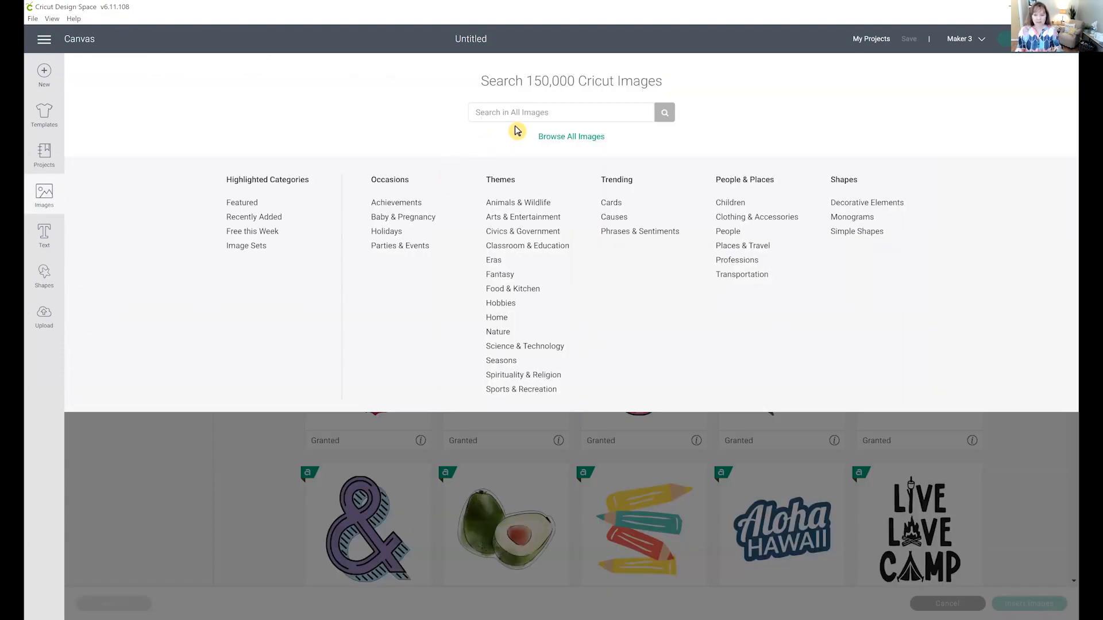
click(531, 112)
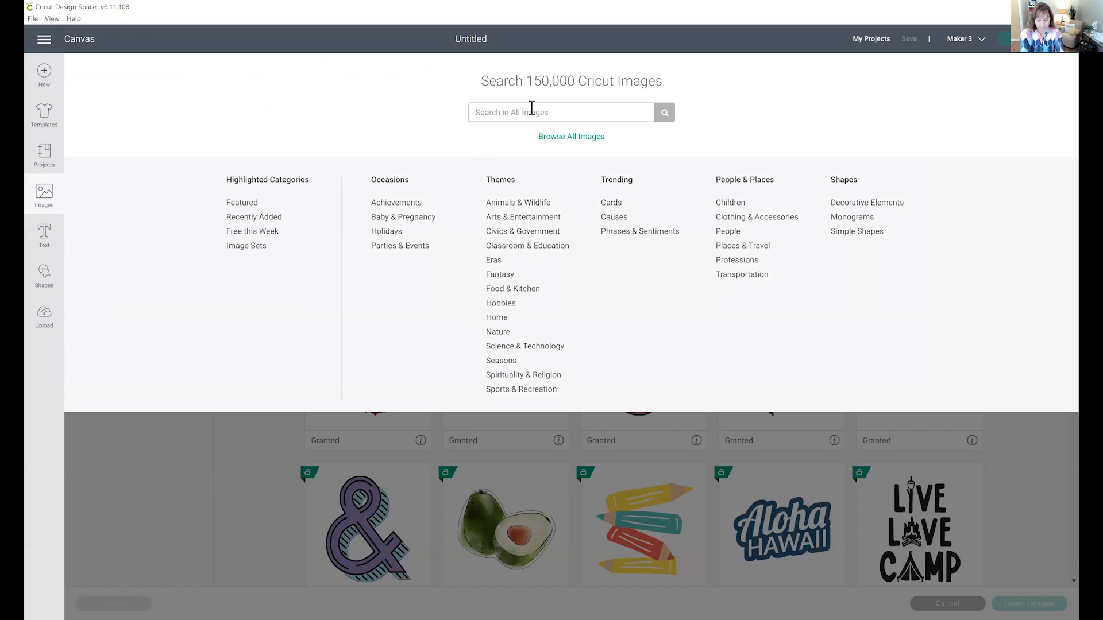
text(body)
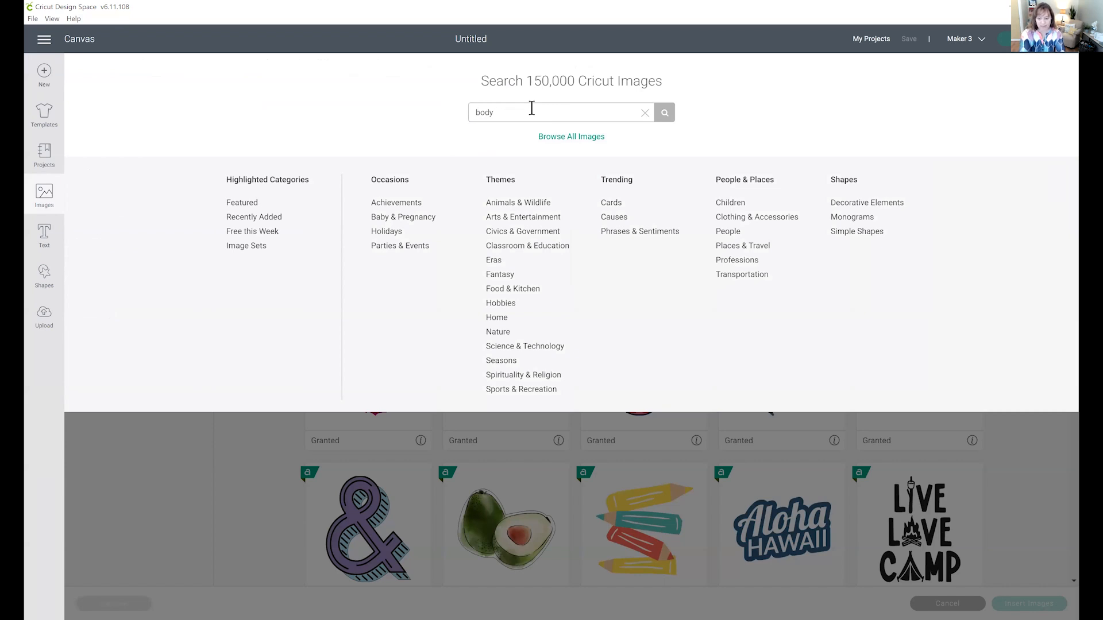
key(Return)
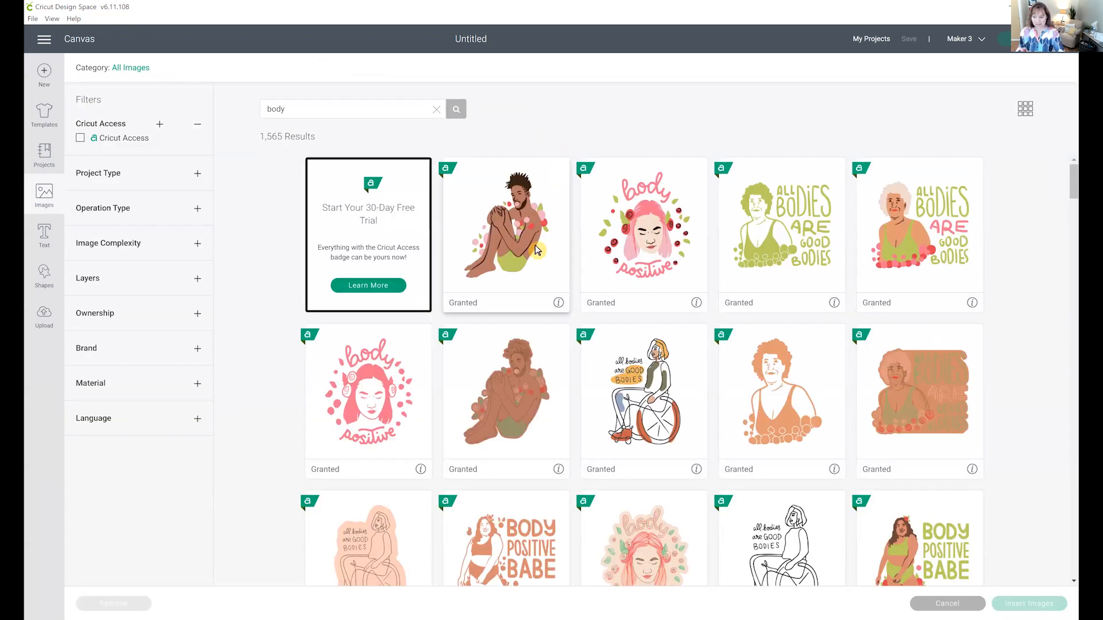
scroll(641, 267, down, 2)
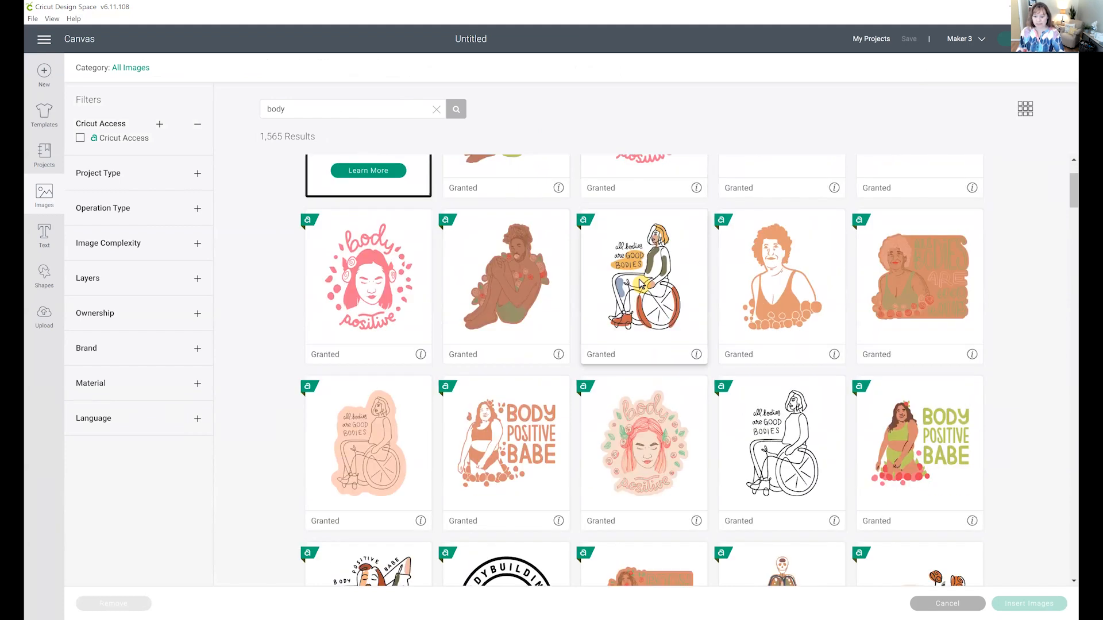
click(641, 283)
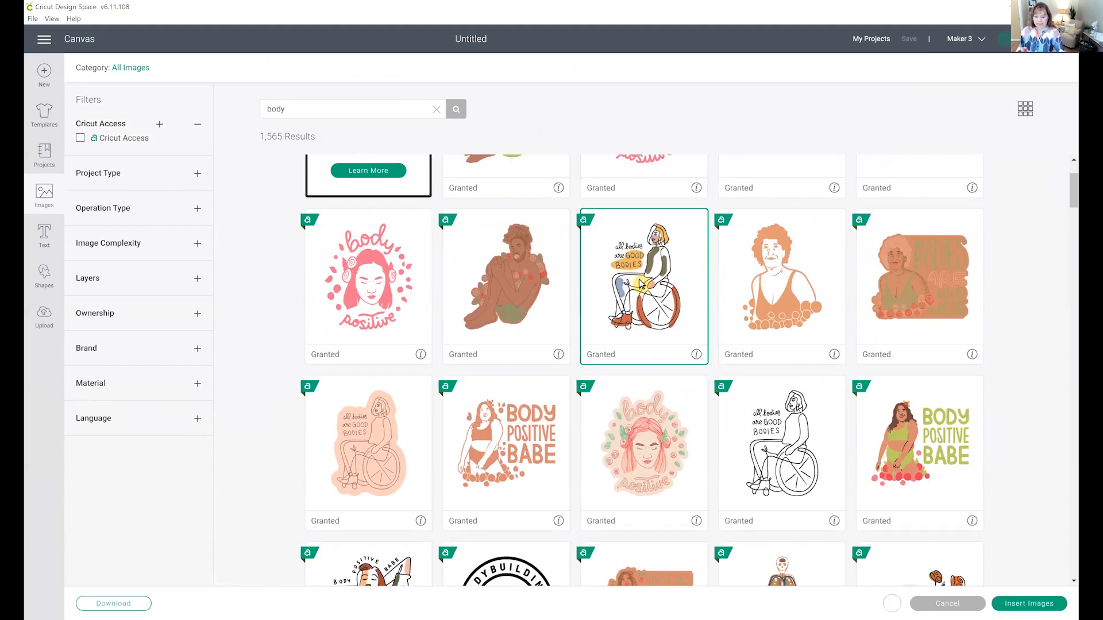
click(1029, 604)
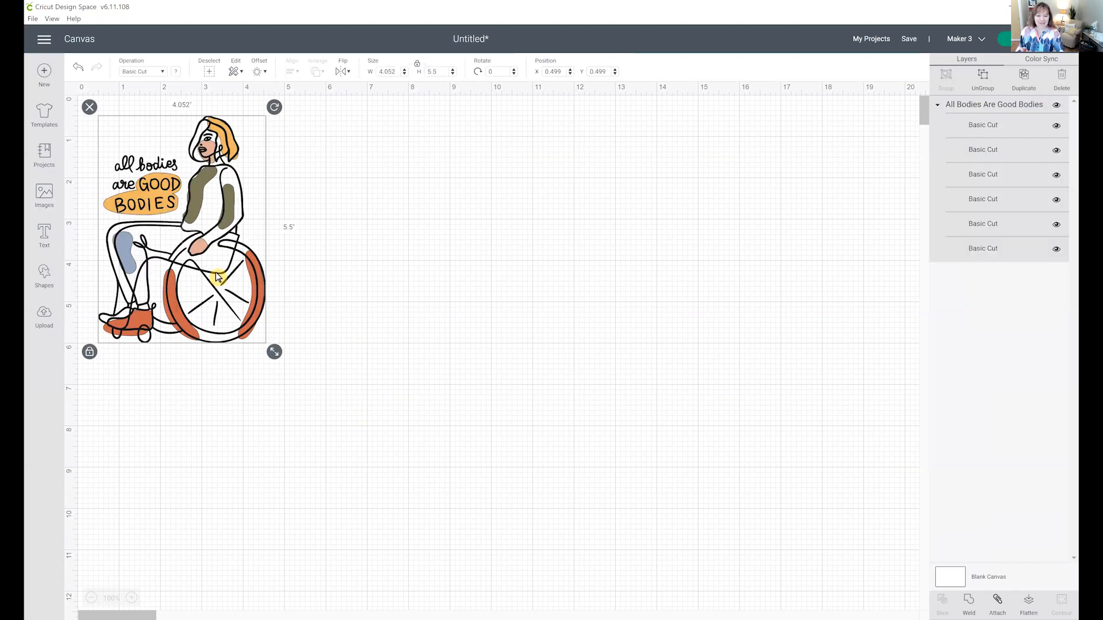
- Move the illustration to about X 6.93, Y 1.735 and add a welded 0.25 in offset with rounded corners
drag(216, 256, 482, 308)
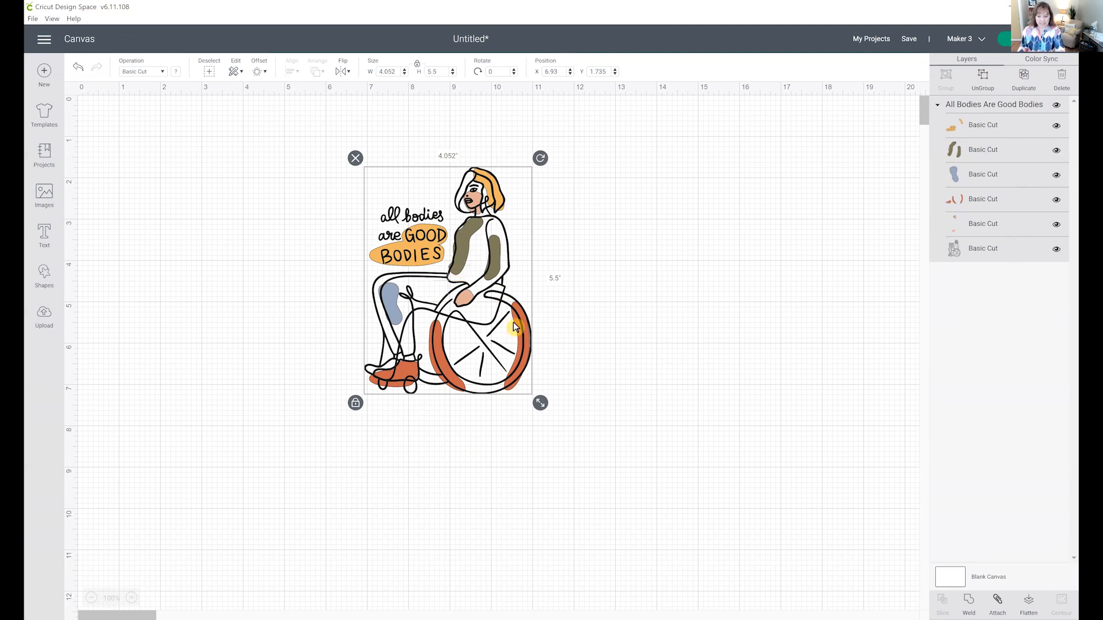
click(257, 74)
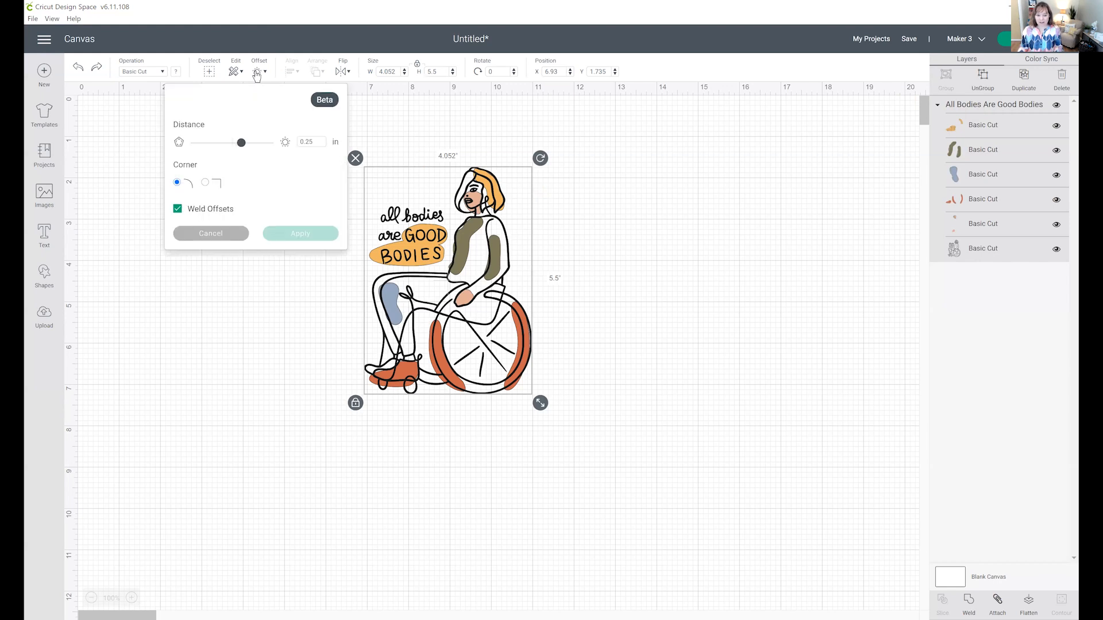
click(300, 233)
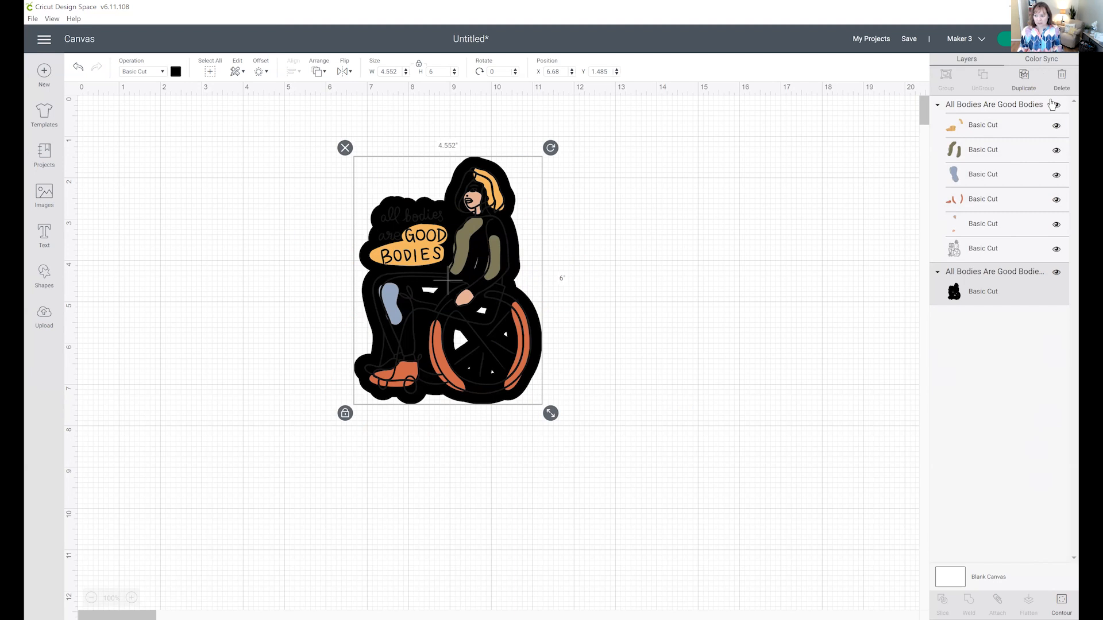
- Hide the original illustration group and use Contour to hide all the small inner cut-outs of the offset shape
click(1056, 105)
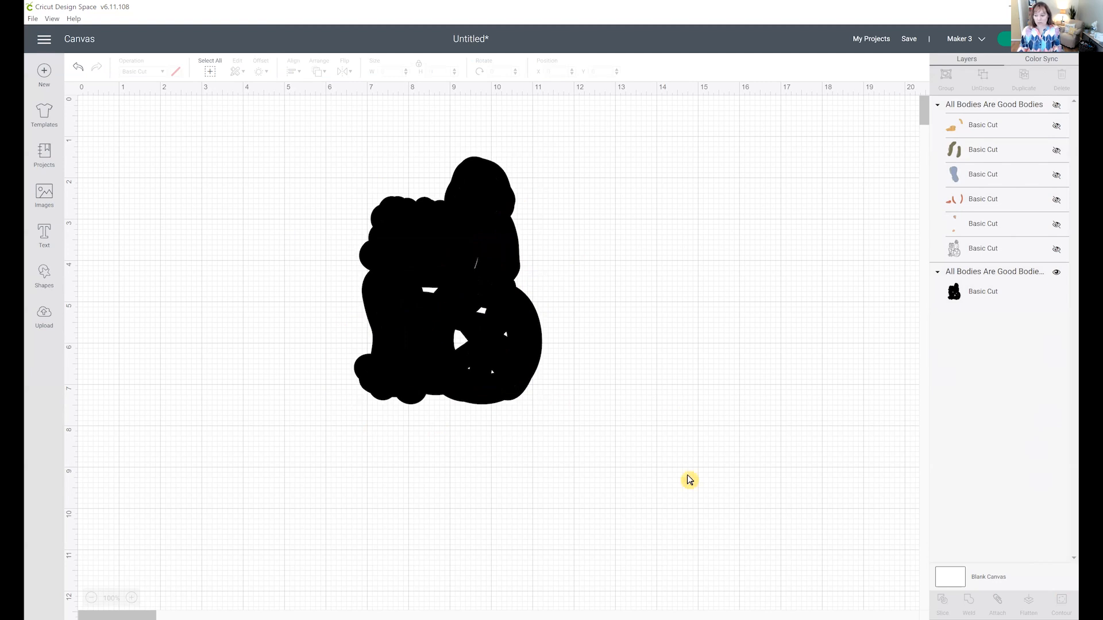
click(477, 316)
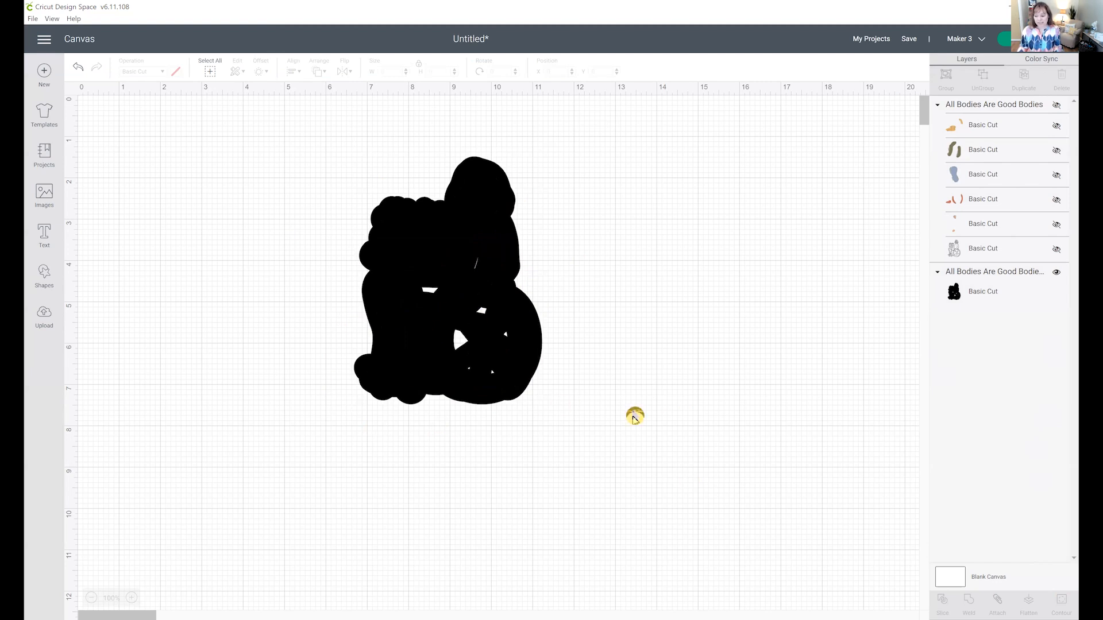
click(1060, 603)
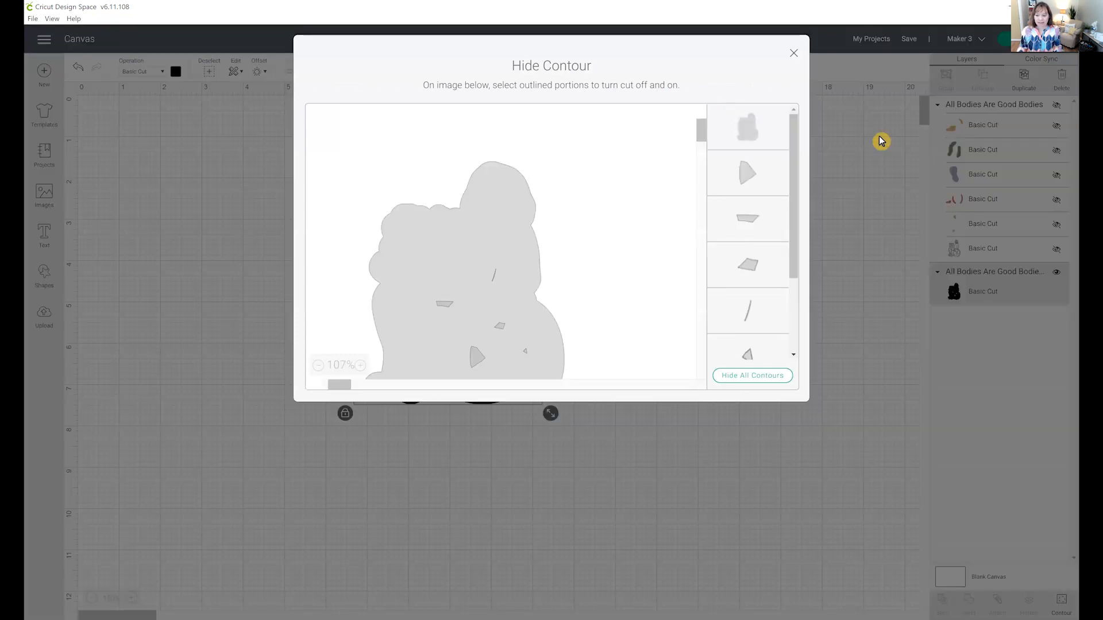
click(742, 178)
click(739, 223)
click(732, 273)
click(736, 313)
click(732, 339)
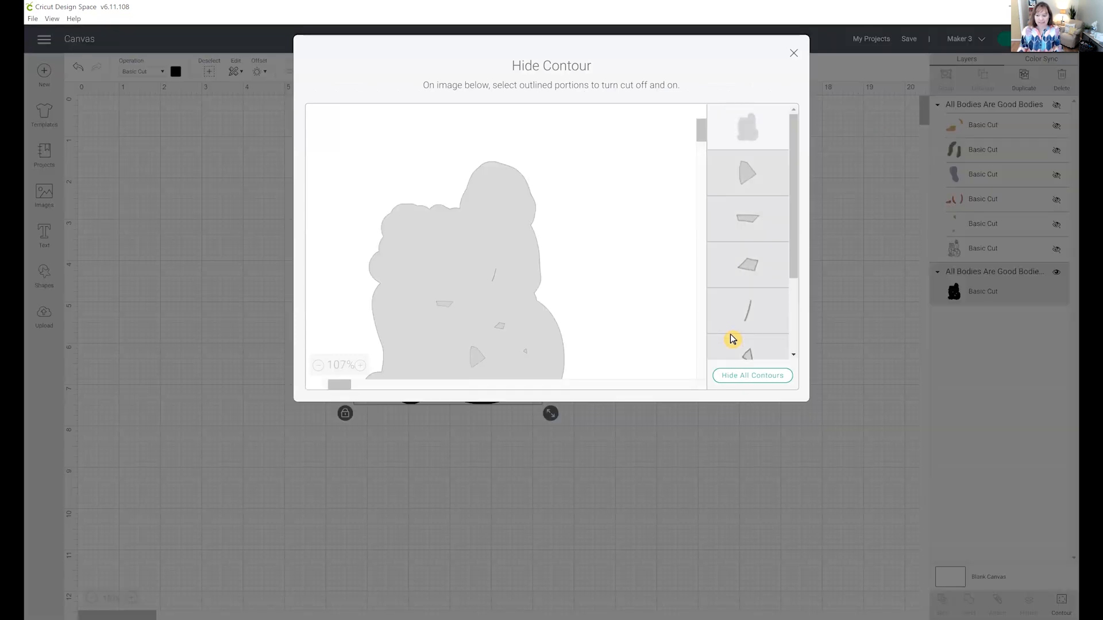
scroll(732, 339, down, 2)
click(733, 308)
click(739, 344)
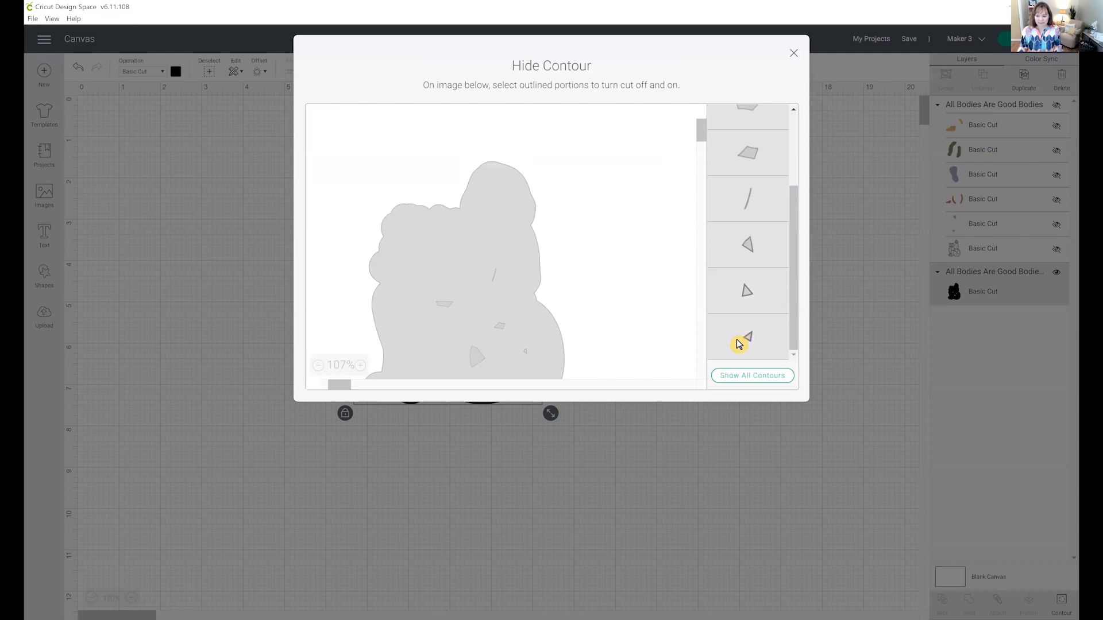
click(793, 55)
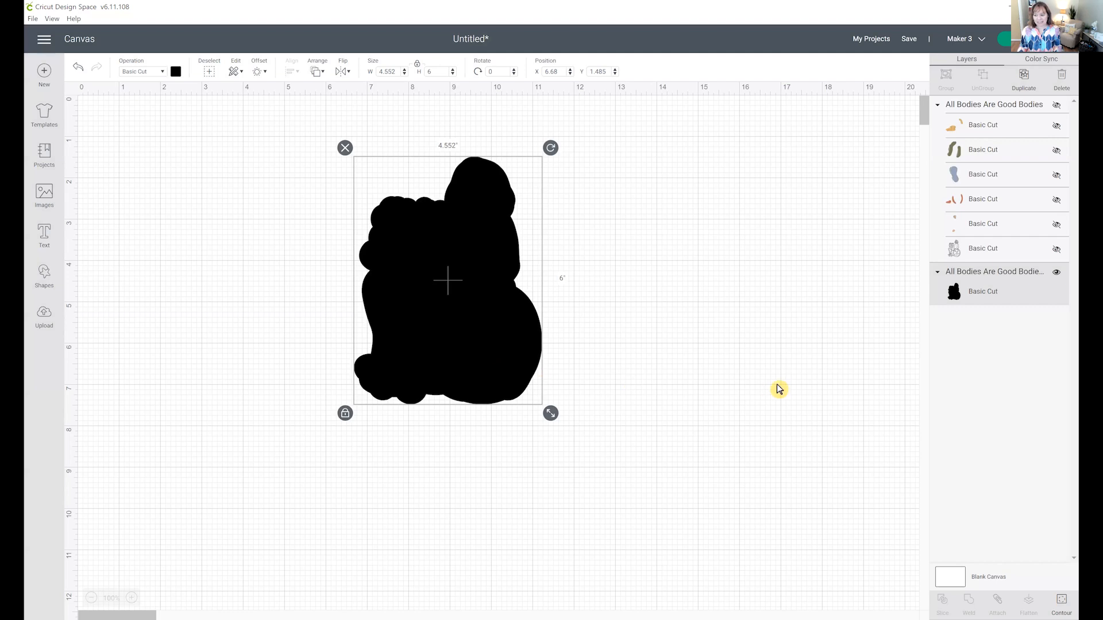
- Change the offset shape's material colour to white
click(176, 71)
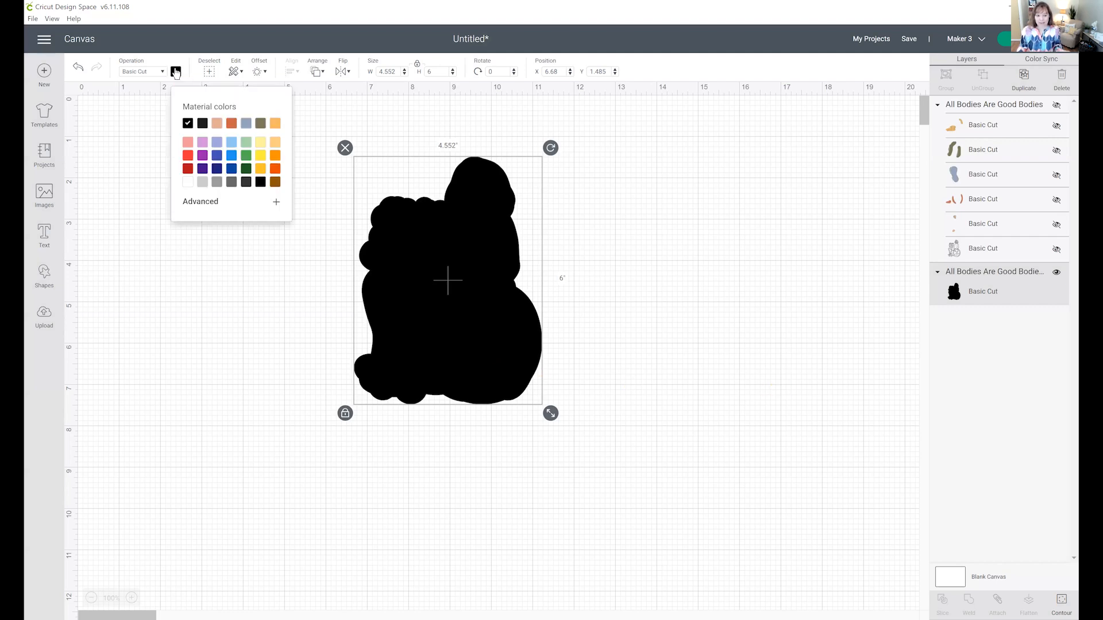
click(184, 182)
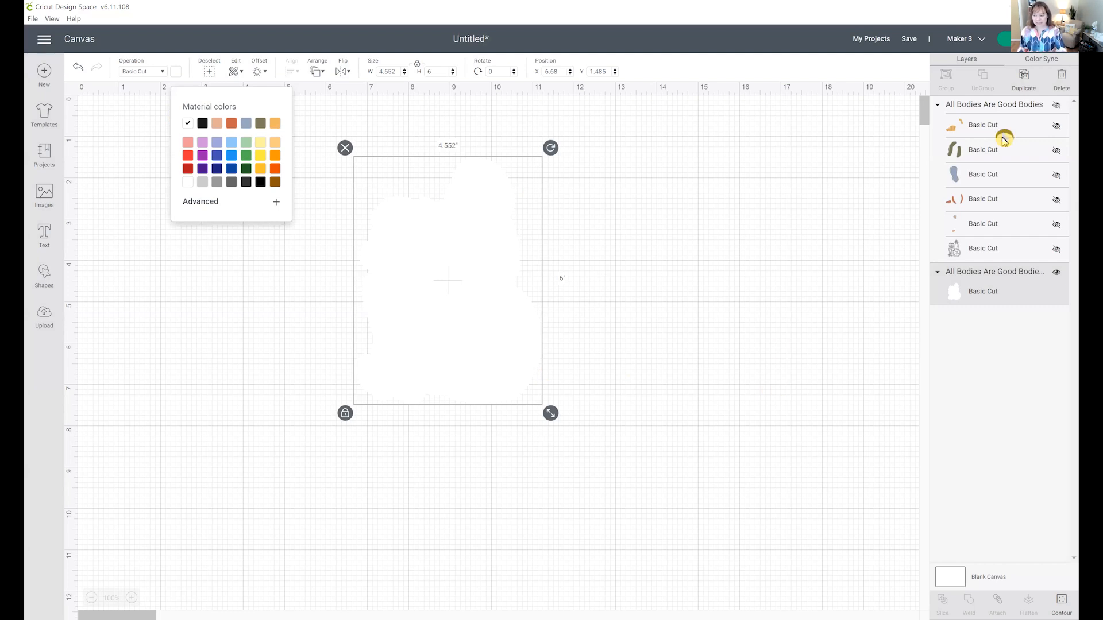
click(1004, 139)
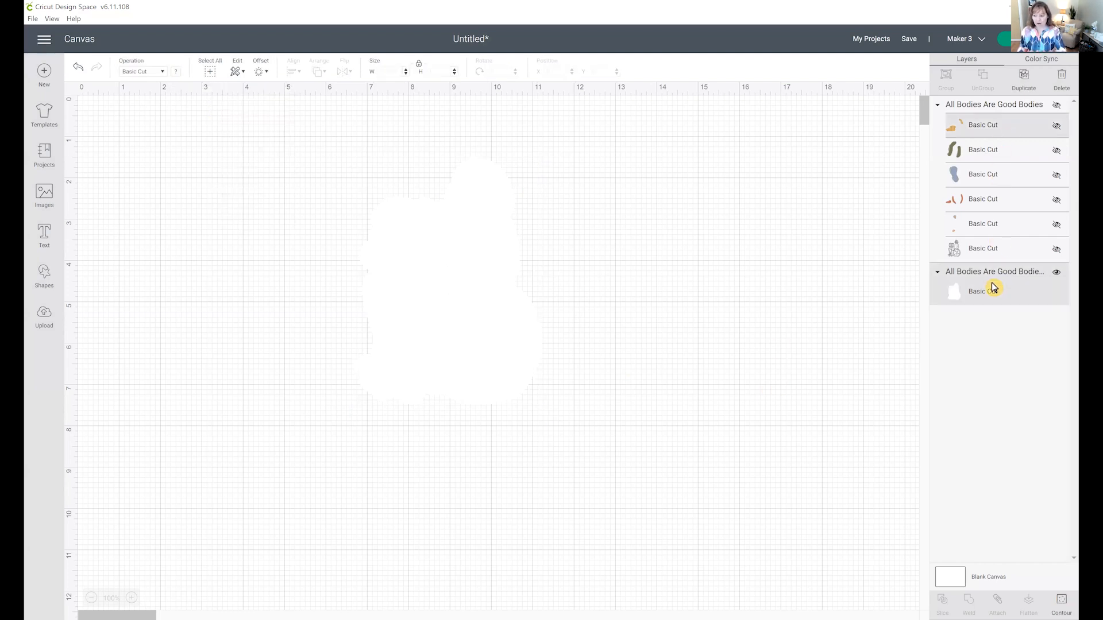
ctrl+click(999, 248)
ctrl+click(999, 224)
ctrl+click(997, 202)
ctrl+click(995, 182)
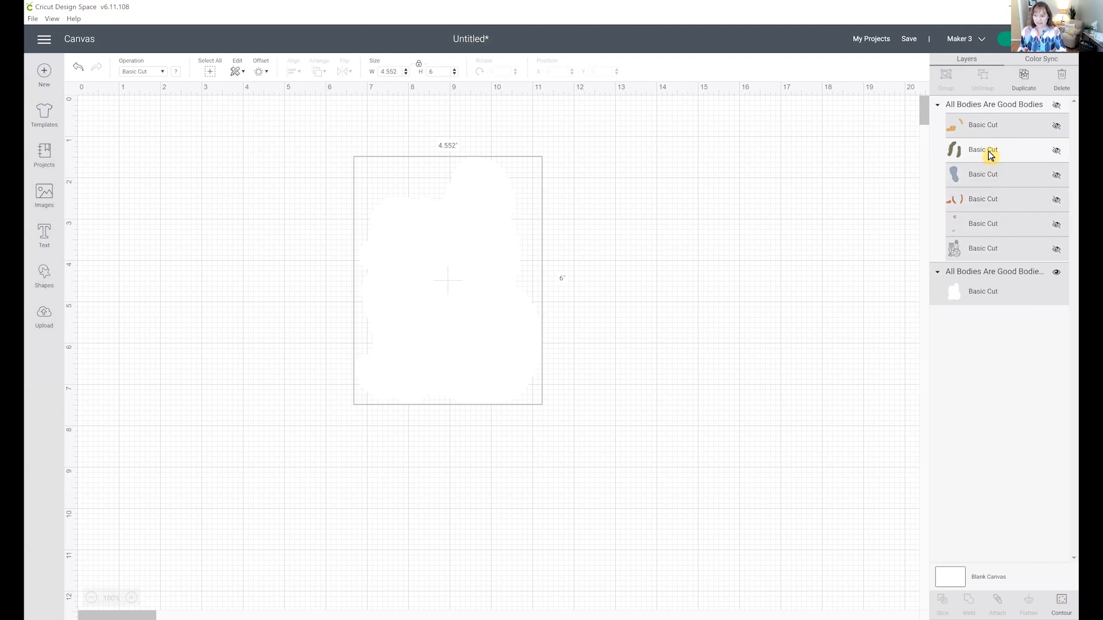
ctrl+click(990, 154)
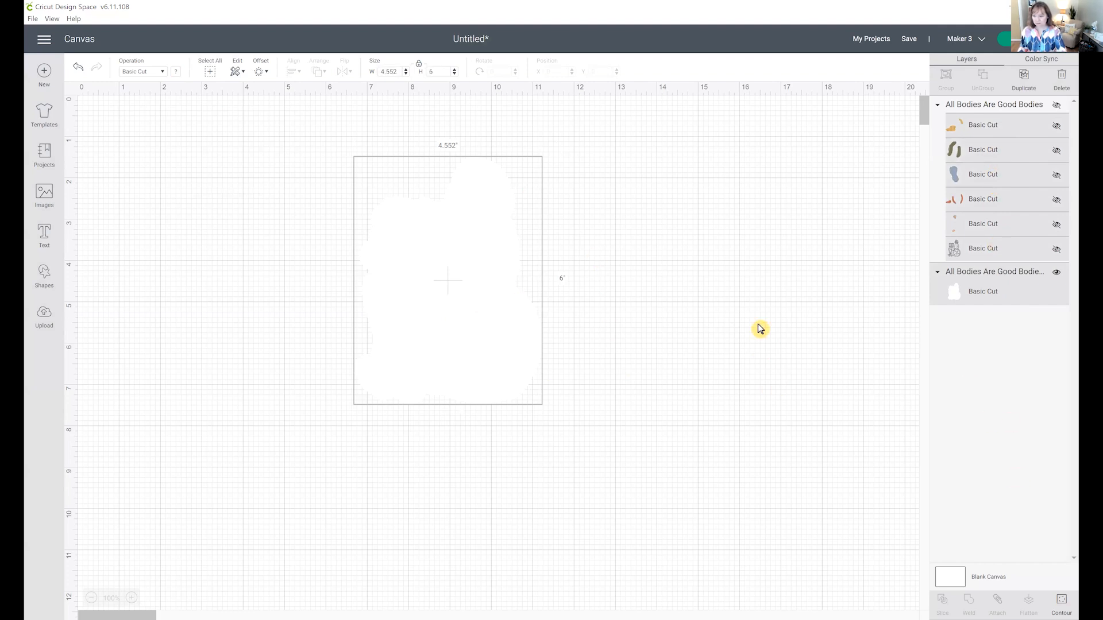
- Show the original illustration group and flatten it together with the white offset into one Print Then Cut image
click(989, 107)
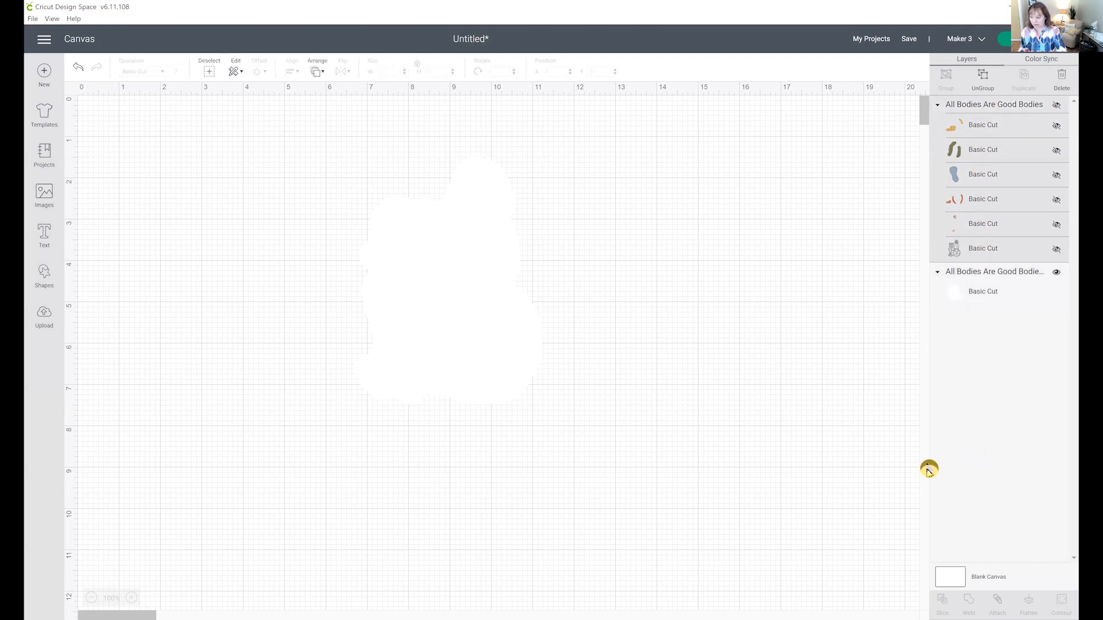
click(1055, 105)
click(1030, 109)
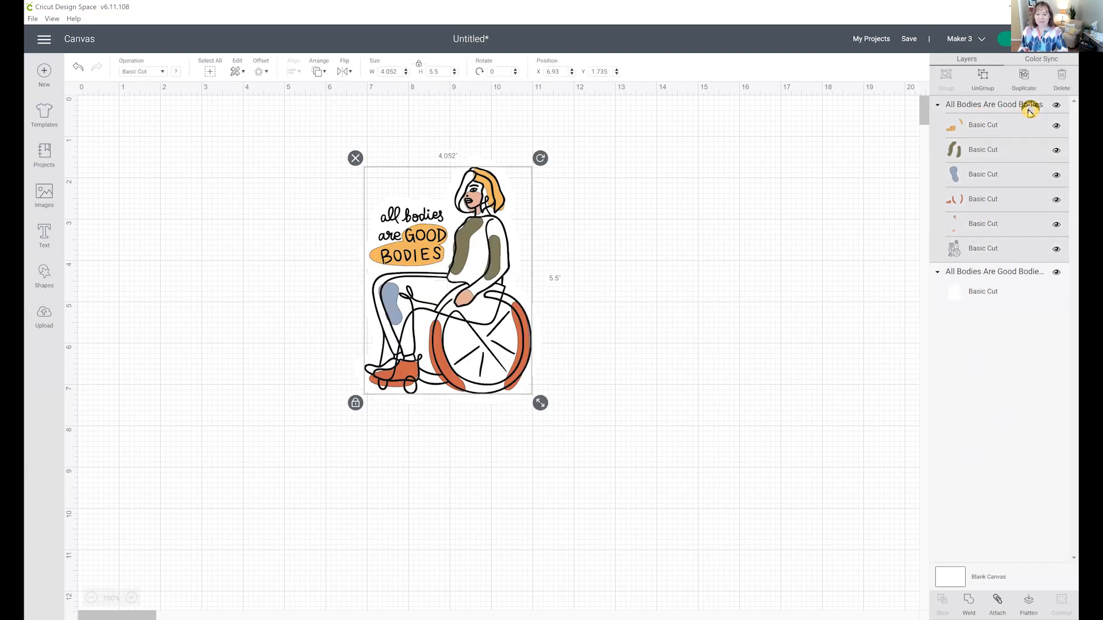
shift+click(1011, 294)
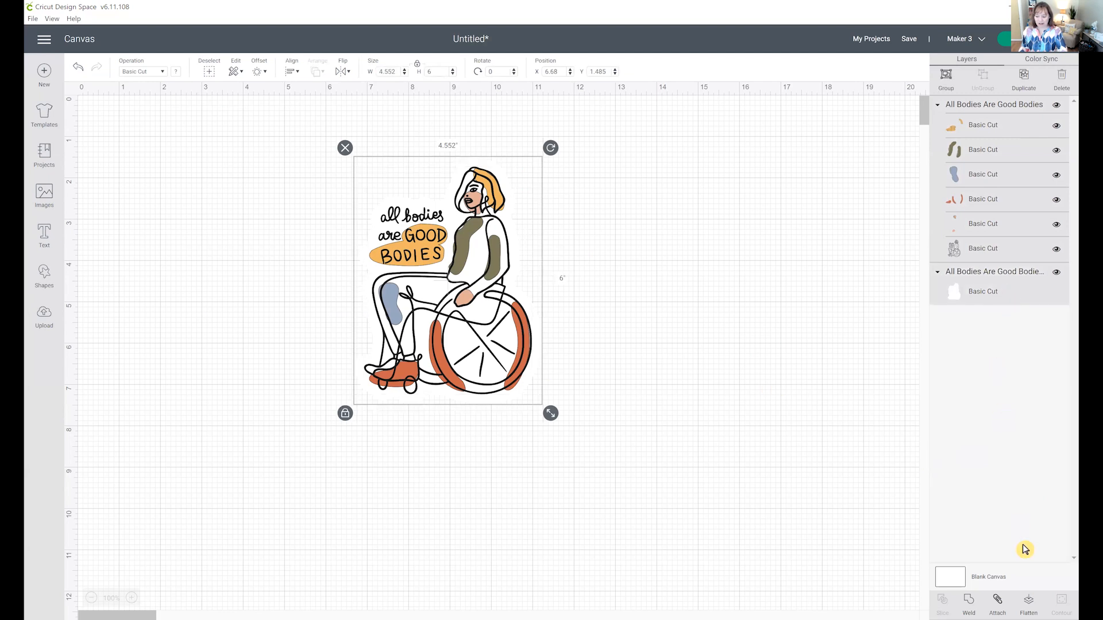
click(1029, 609)
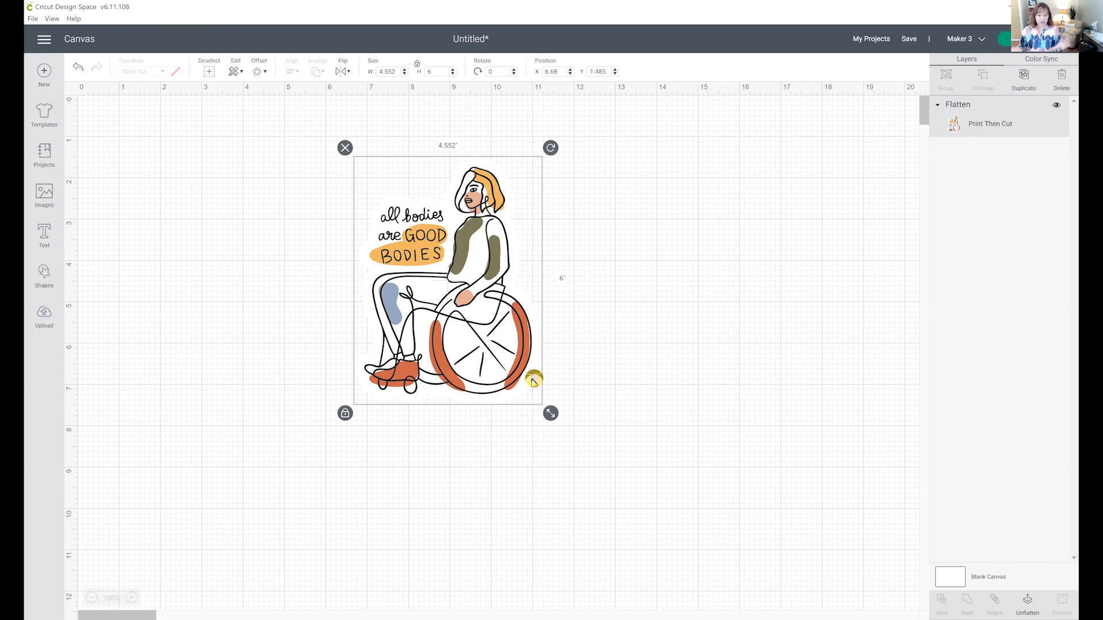
- Delete the flattened image and open the saved Bee Kind project for customizing, replacing the unsaved canvas
click(345, 147)
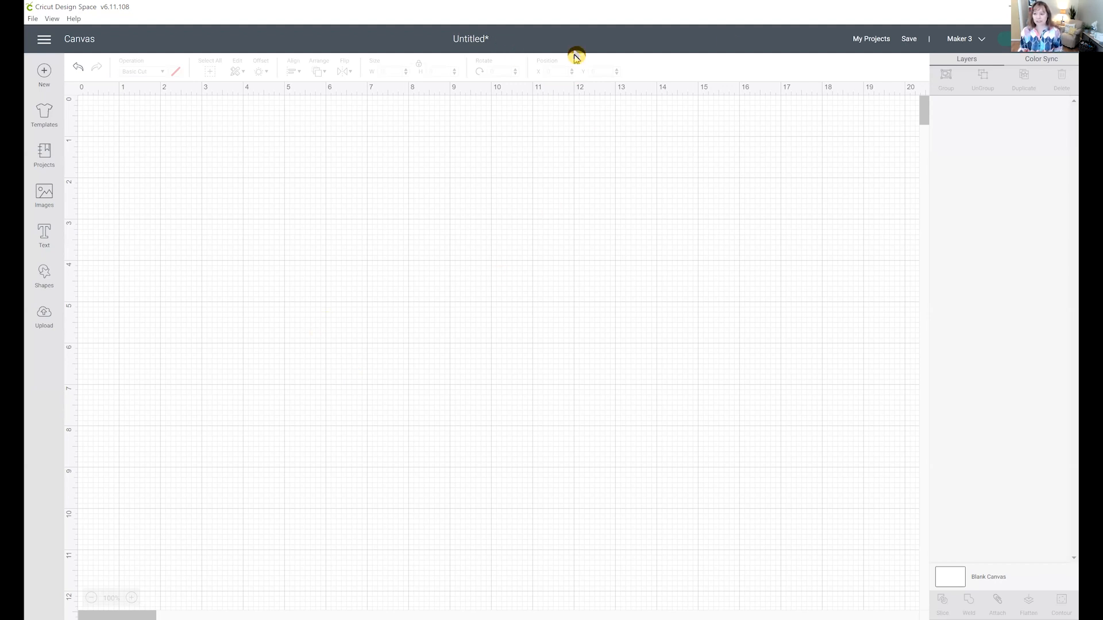
click(882, 48)
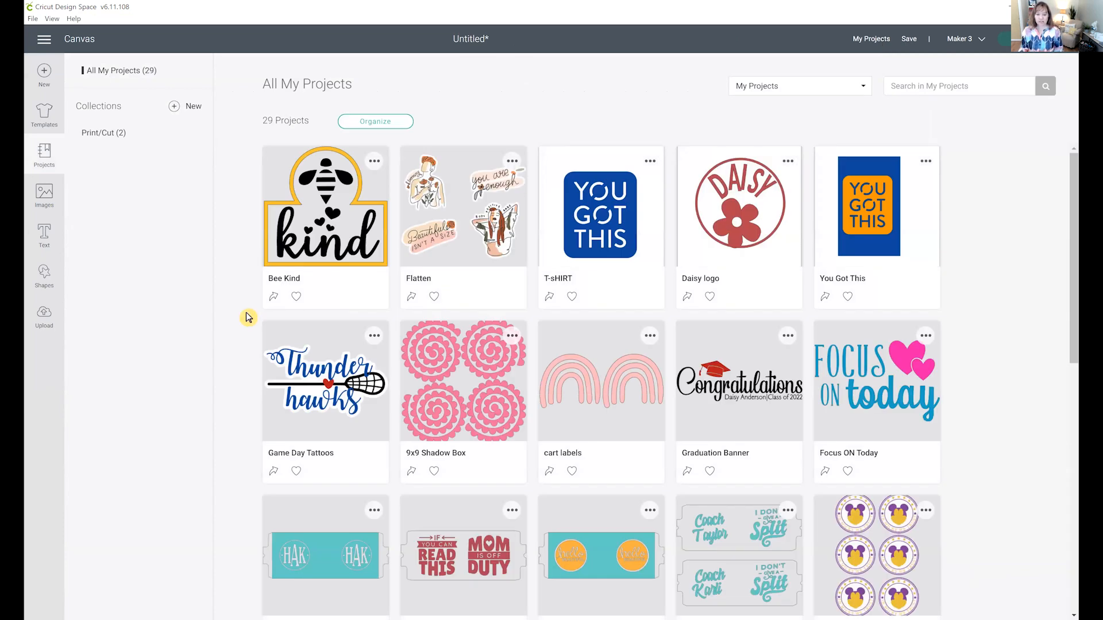
click(338, 256)
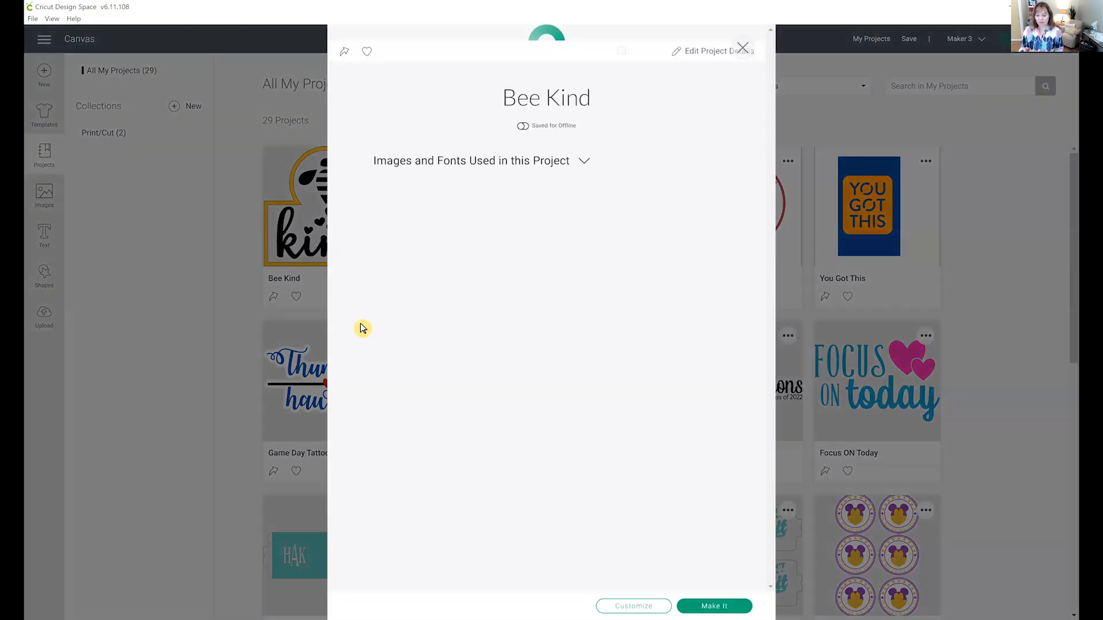
click(648, 607)
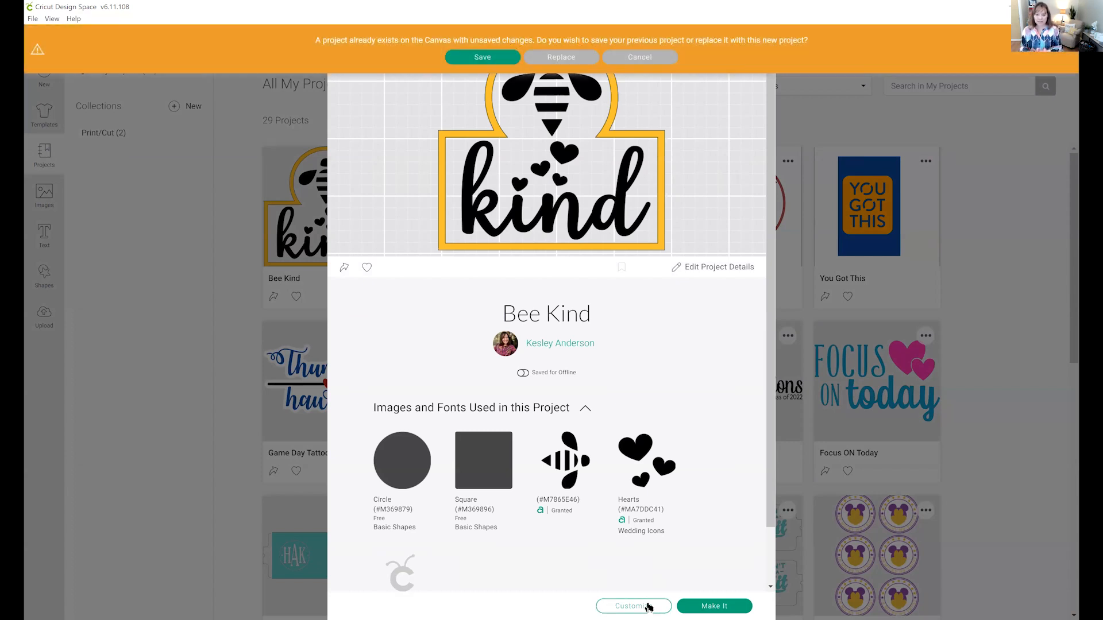
click(578, 63)
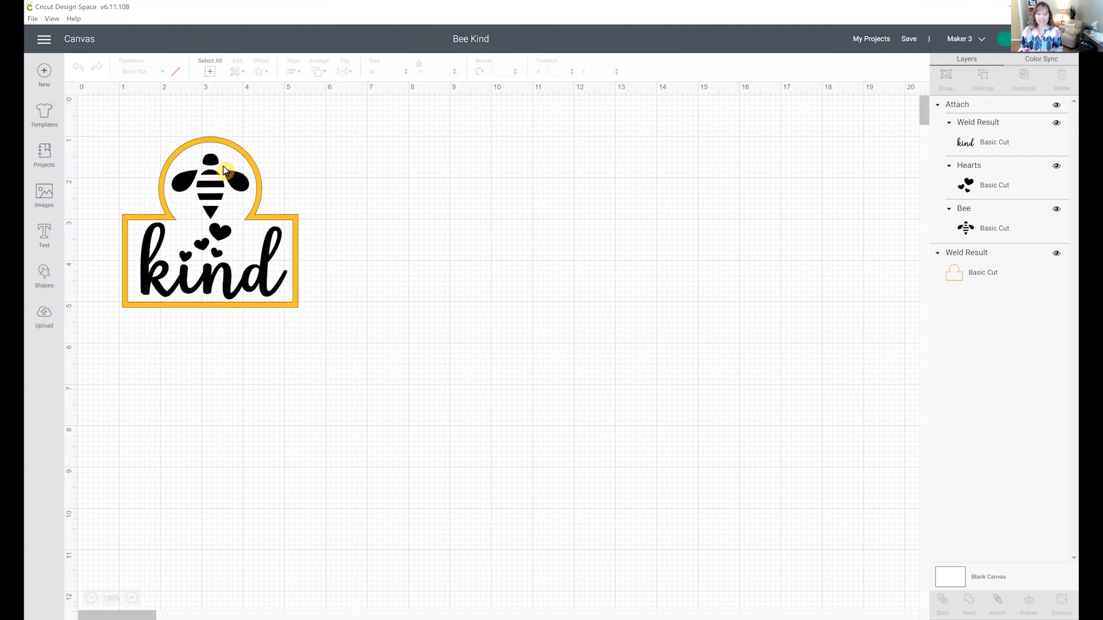
click(937, 104)
drag(247, 216, 339, 217)
key(ctrl+z)
- Move the complete Bee Kind design across the canvas to about X 12, Y 2 in
drag(142, 133, 274, 354)
mouse_move(268, 280)
mouse_down()
mouse_move(740, 294)
mouse_move(739, 325)
mouse_up()
drag(731, 318, 717, 320)
click(687, 394)
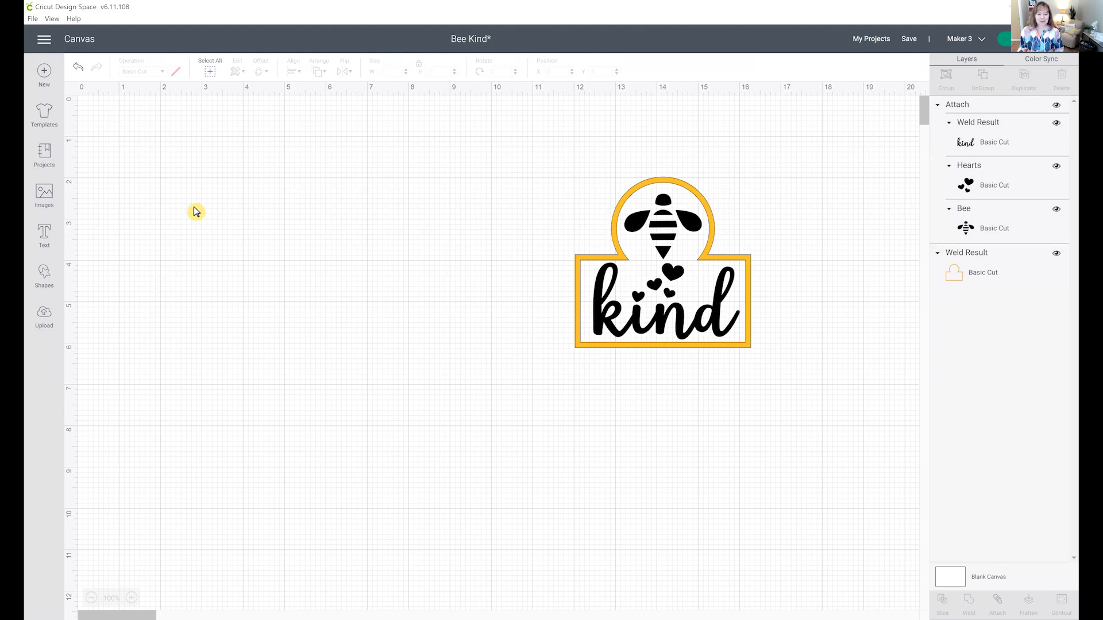
- Add a basic circle and a basic square to the canvas
click(44, 273)
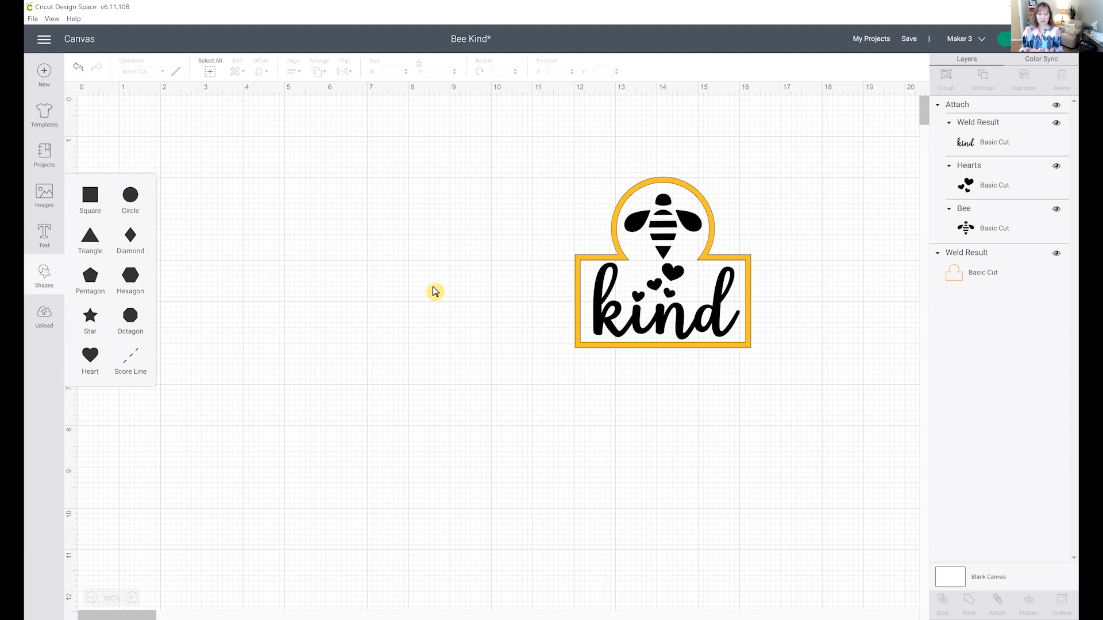
click(131, 197)
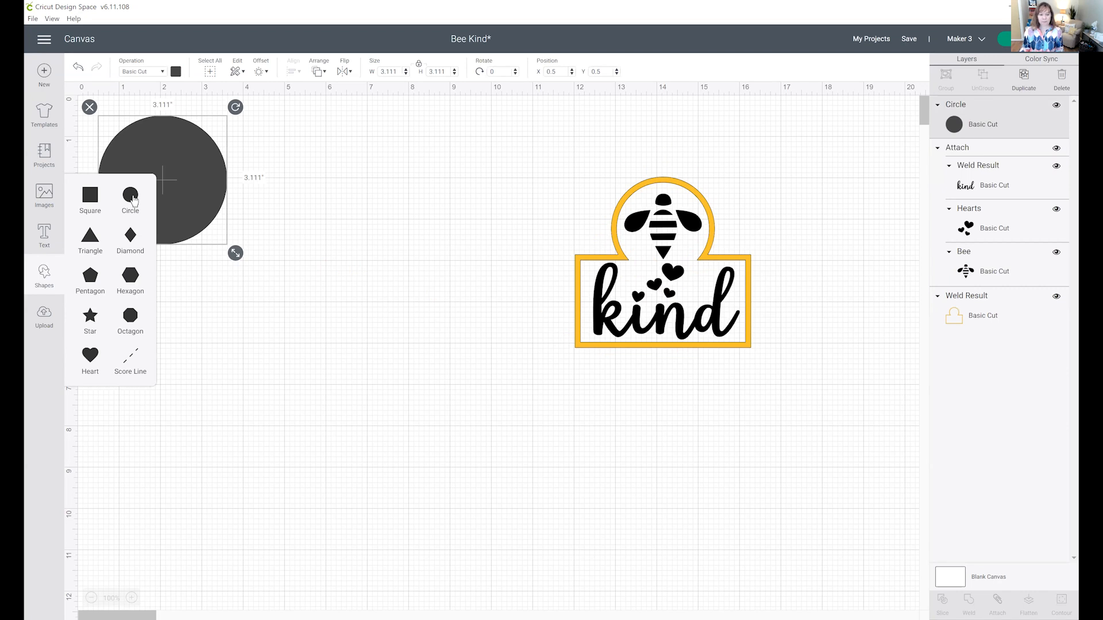
click(96, 195)
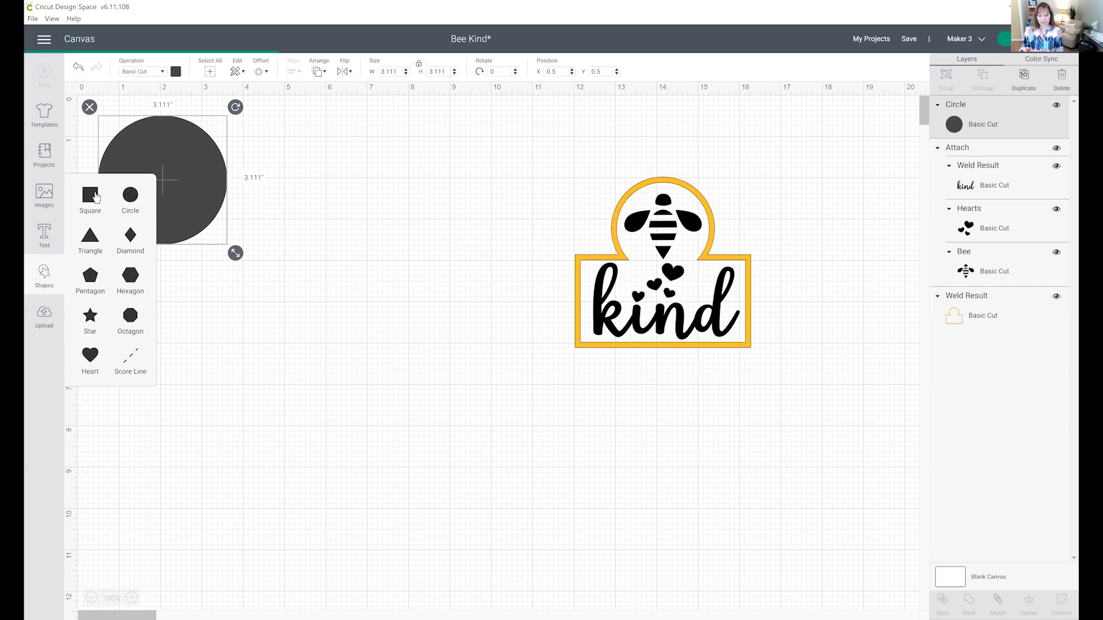
click(553, 419)
- Separate the two new shapes, placing the square at about X 6.5, Y 4.8 and the circle at about X 2.3, Y 2.1
click(173, 195)
drag(173, 195, 320, 295)
click(172, 218)
drag(172, 219, 186, 245)
drag(294, 310, 375, 367)
drag(190, 251, 248, 287)
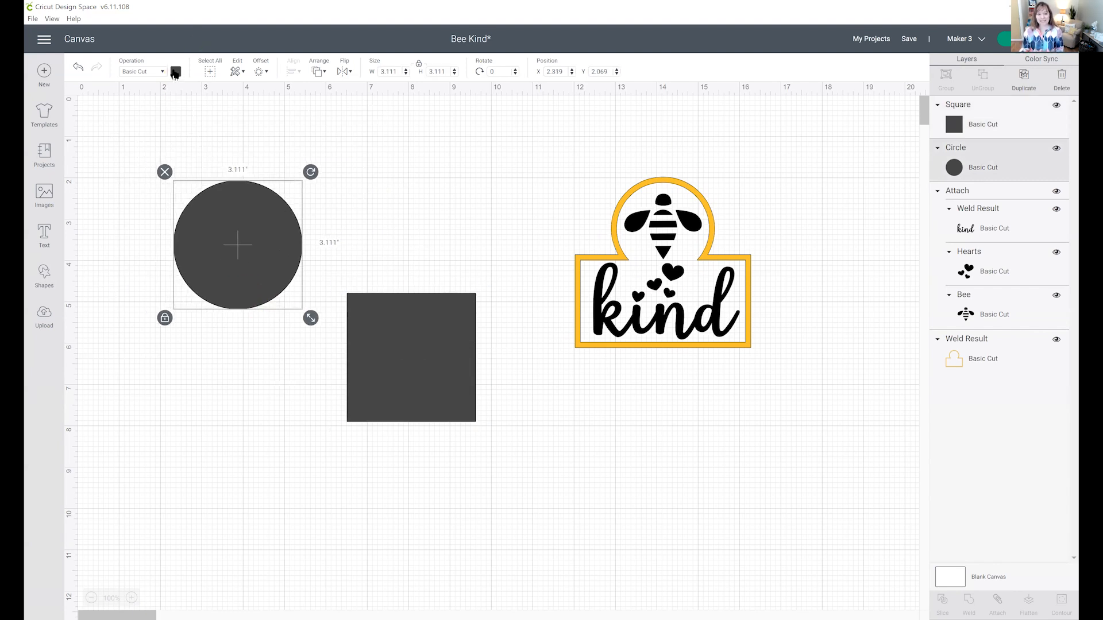
- Recolor the circle orange and the square green
click(175, 71)
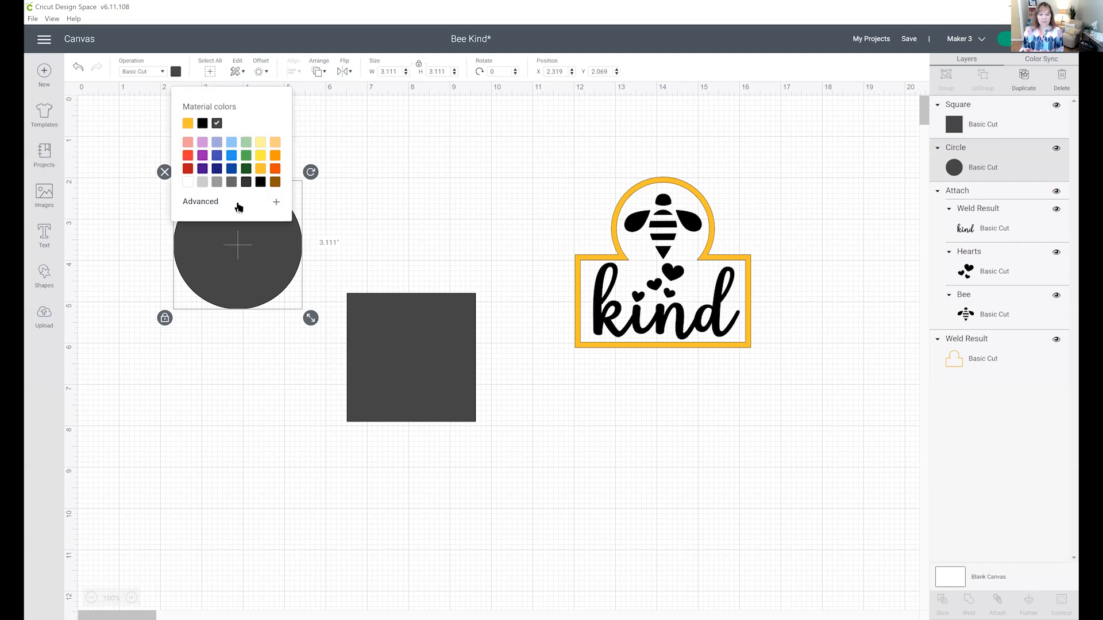
click(275, 169)
click(386, 326)
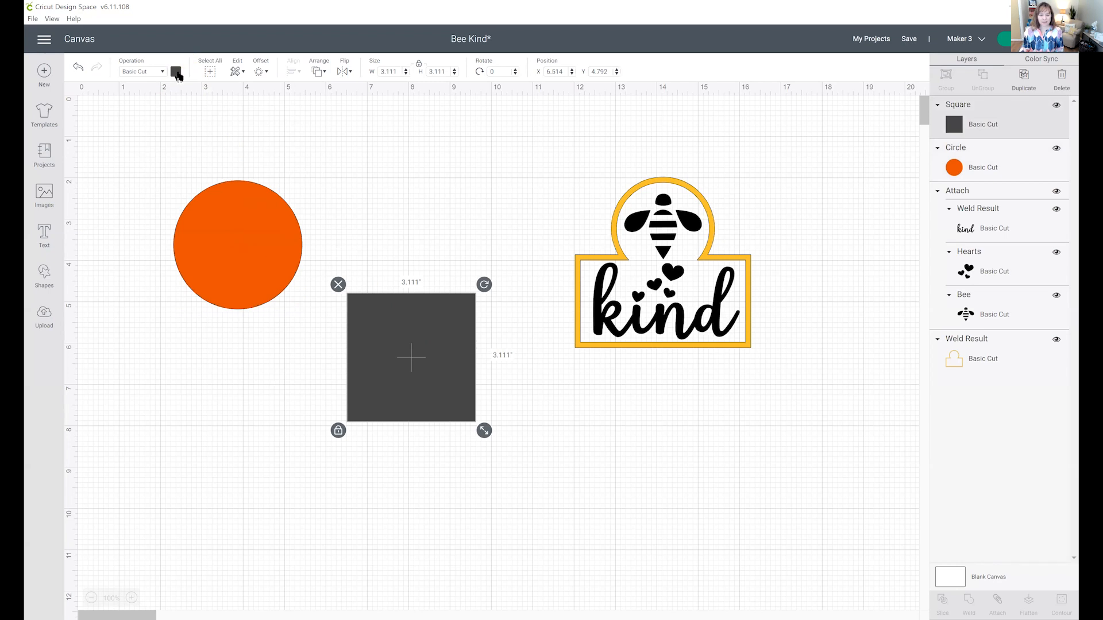
click(175, 71)
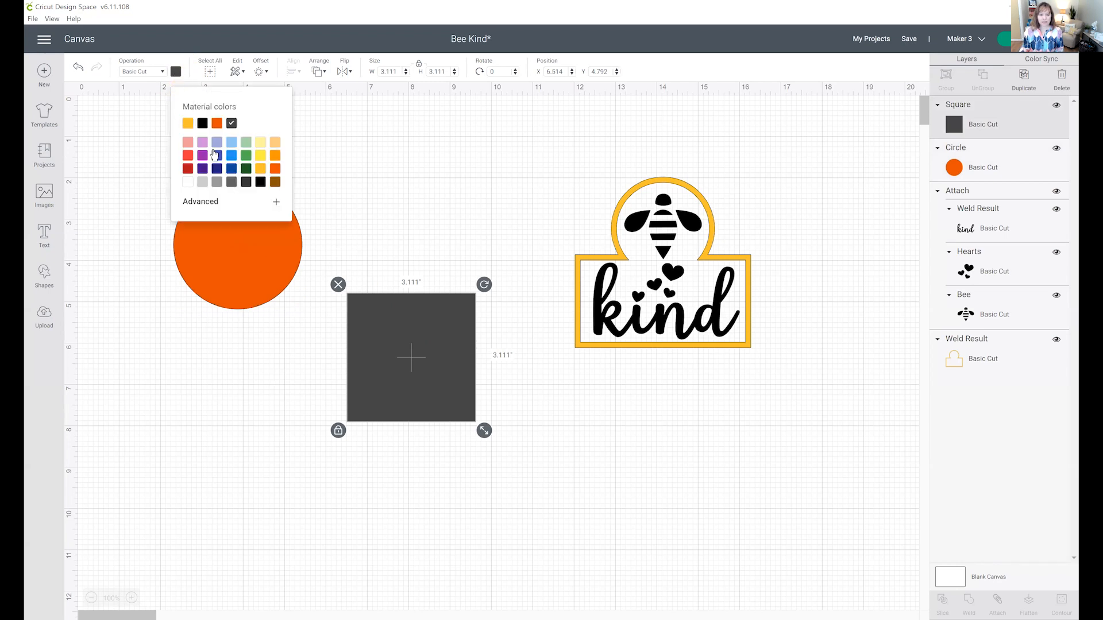
click(246, 156)
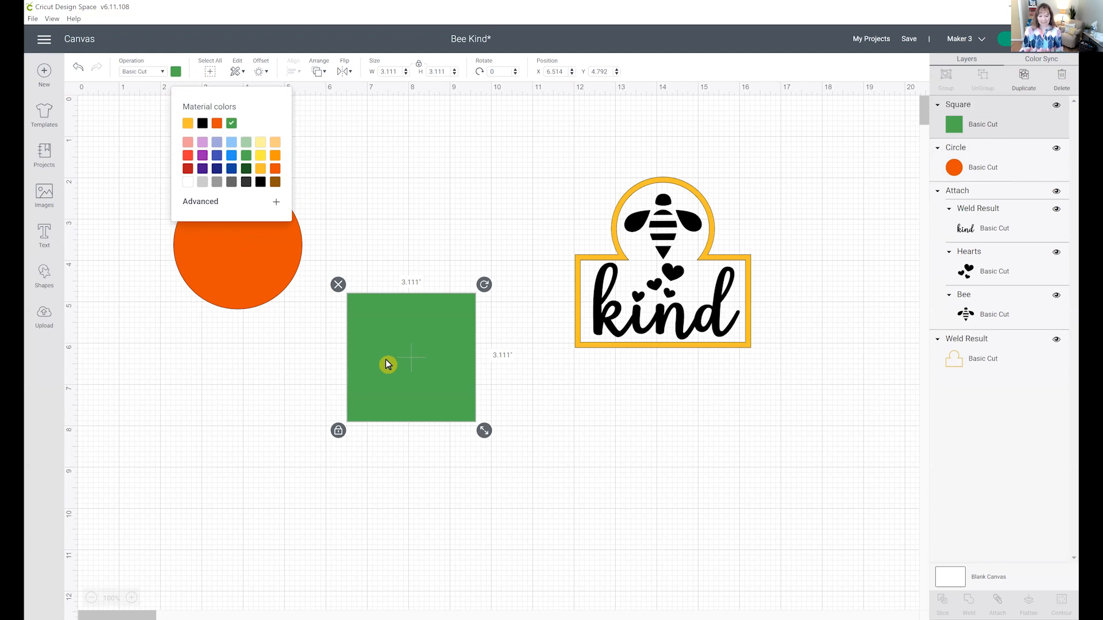
click(384, 359)
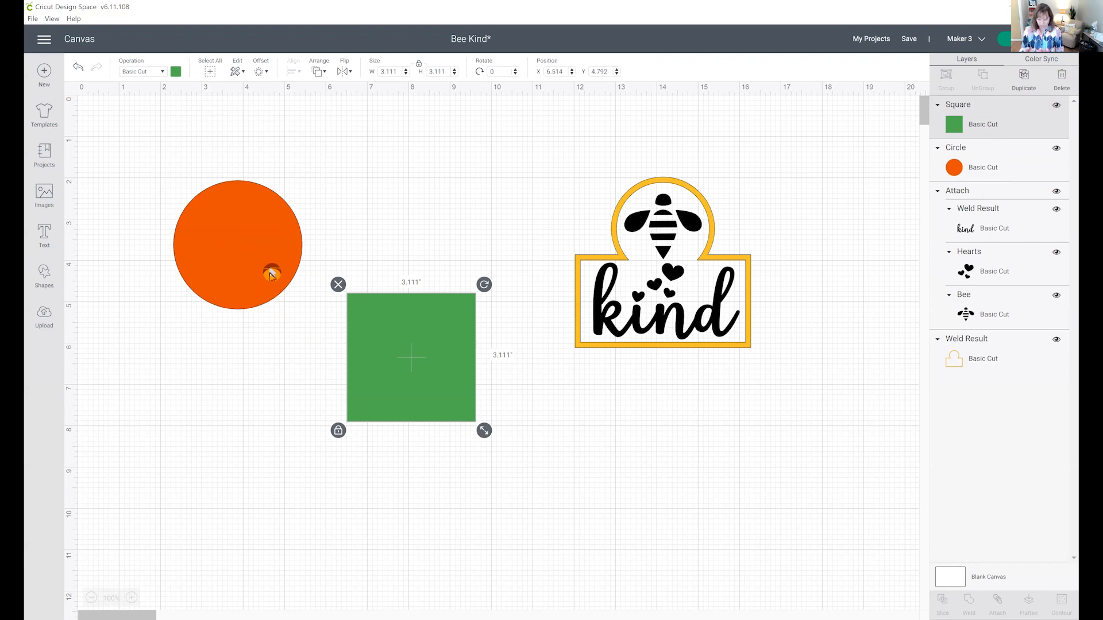
- Create an inward offset of -.13 in with rounded corners from the orange circle
click(276, 273)
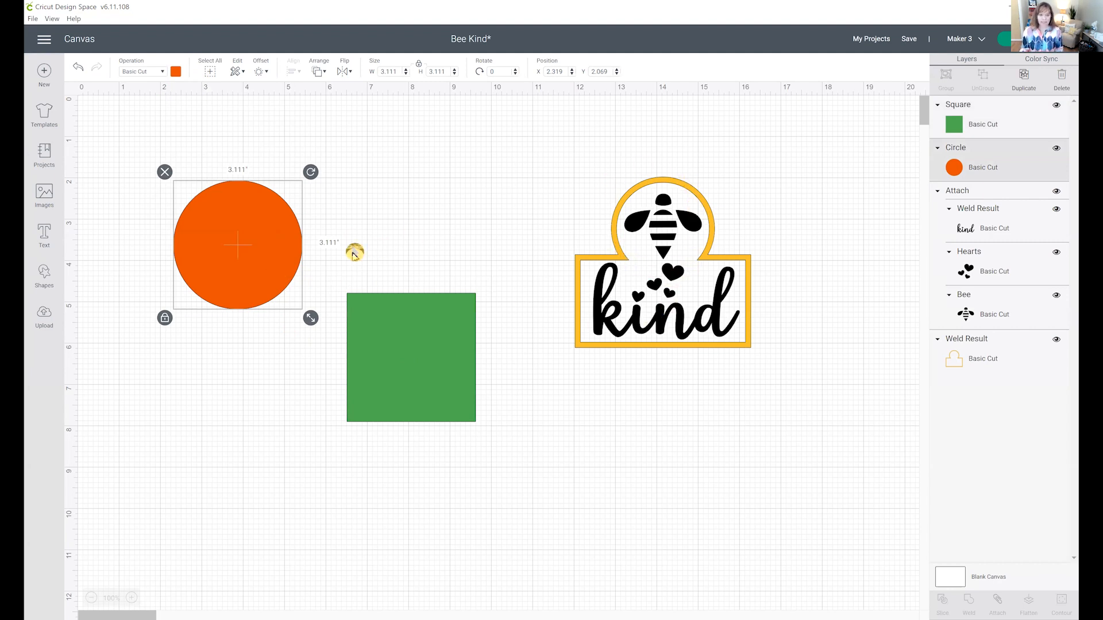
click(262, 73)
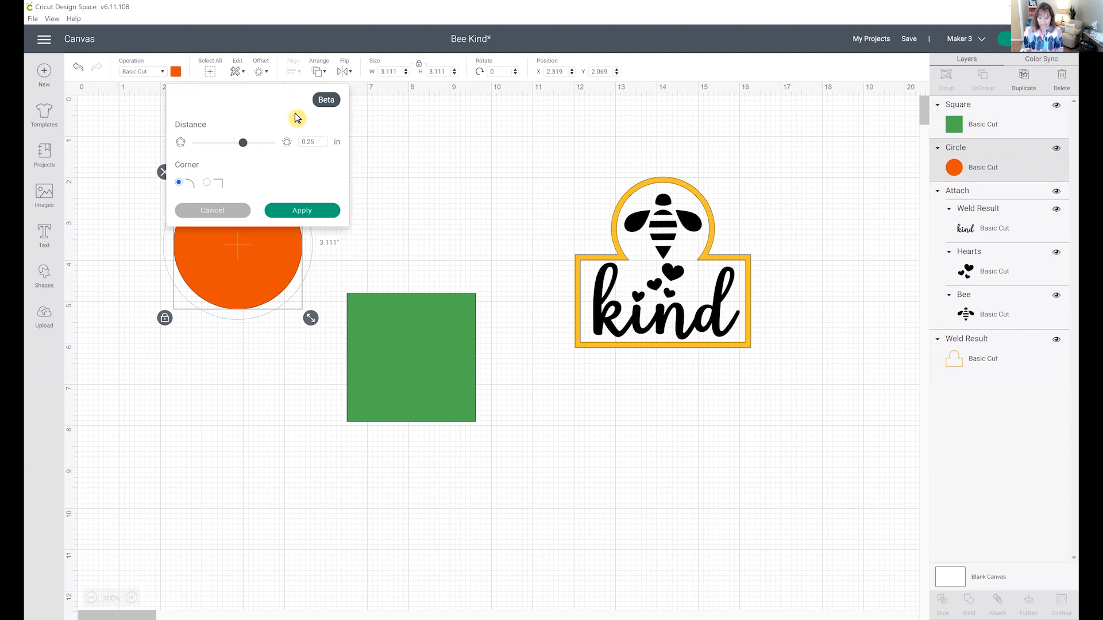
click(312, 144)
key(BackSpace)
text(-.13)
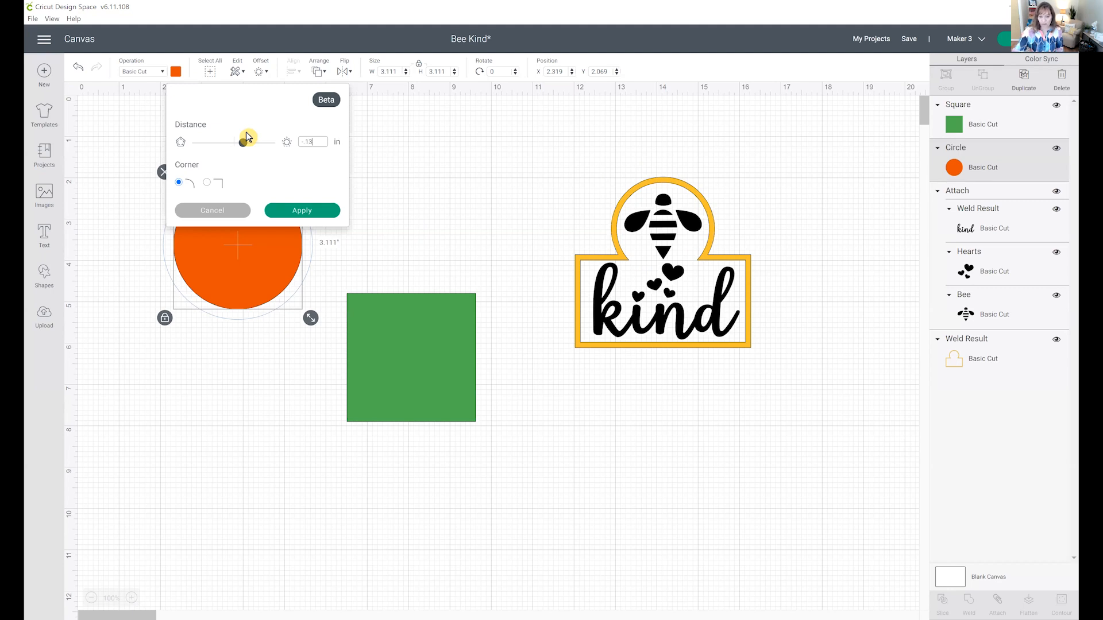
key(Return)
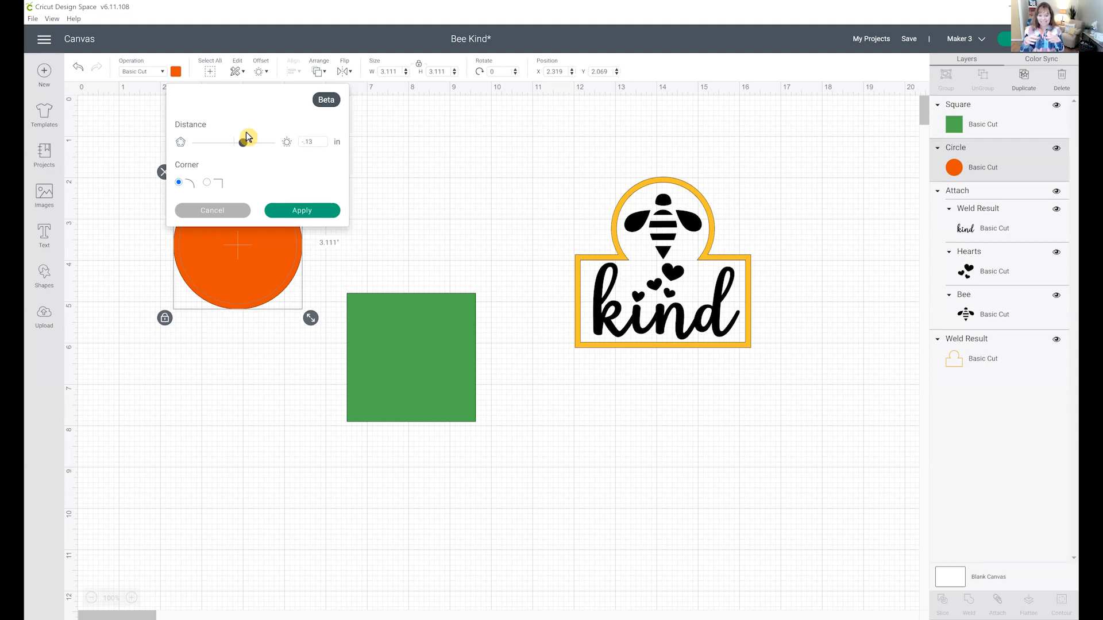
click(310, 212)
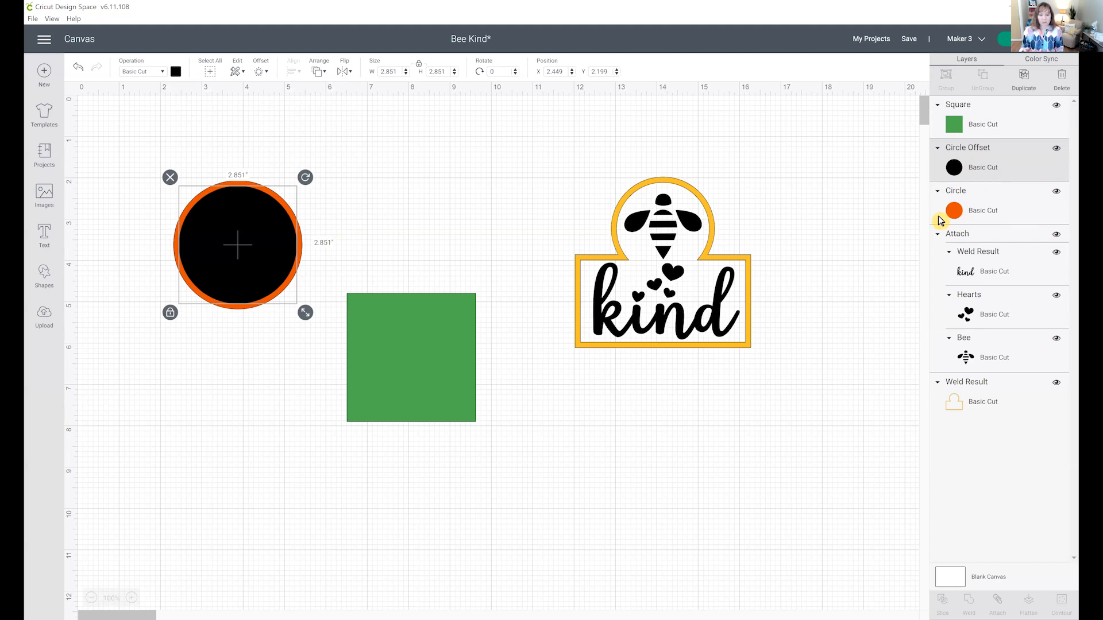
- Slice the orange circle with its black offset and spread the ring, orange disc and black disc apart in a row
drag(191, 157, 262, 282)
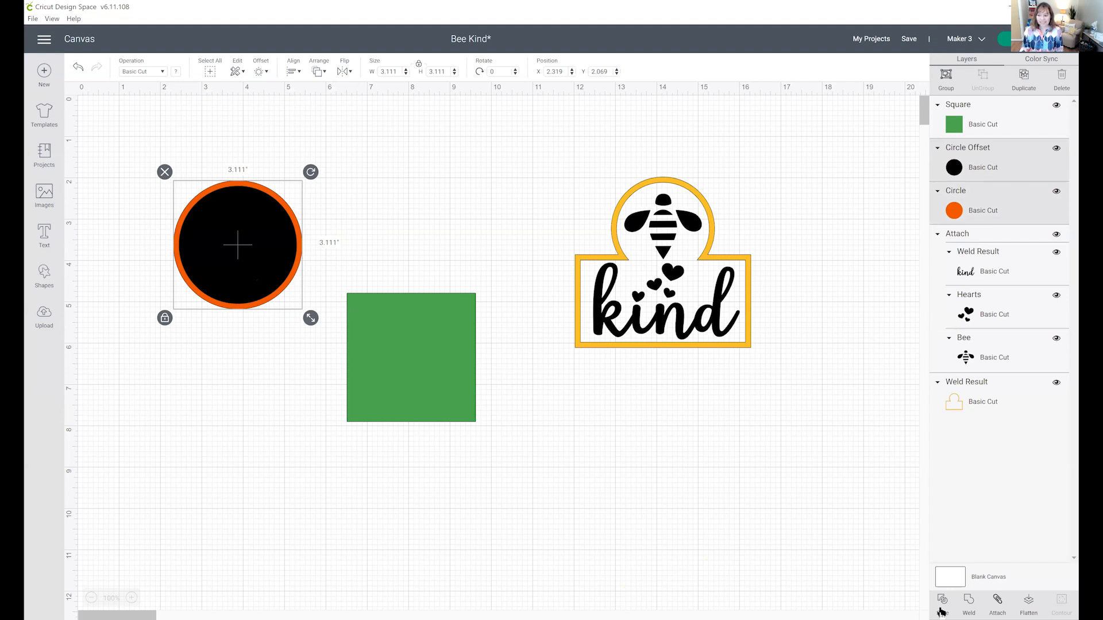
click(942, 610)
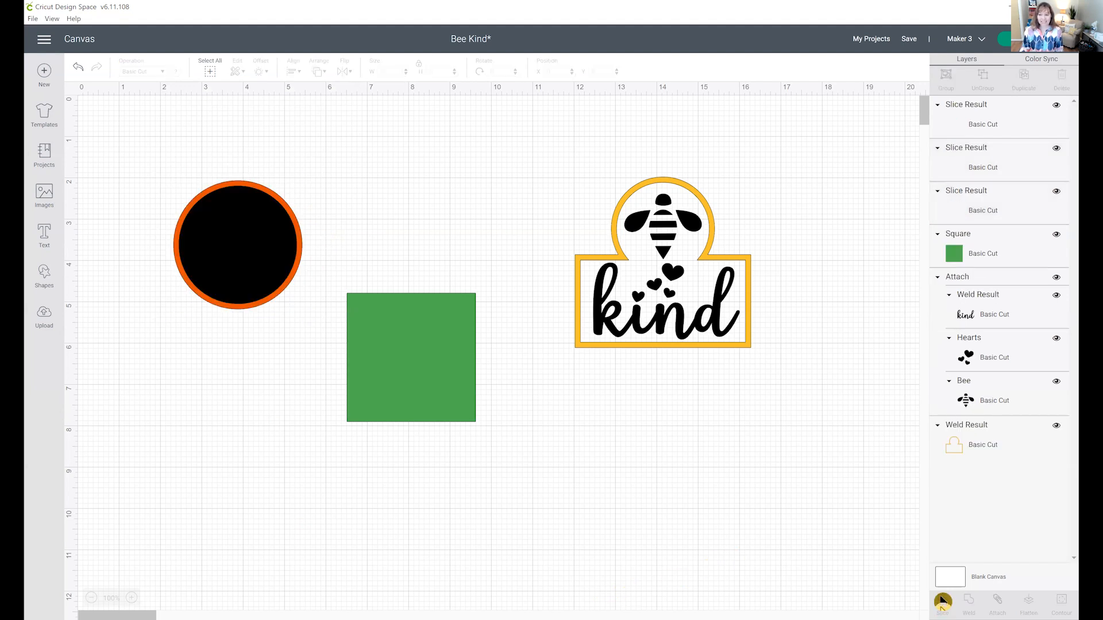
click(257, 241)
drag(257, 241, 432, 200)
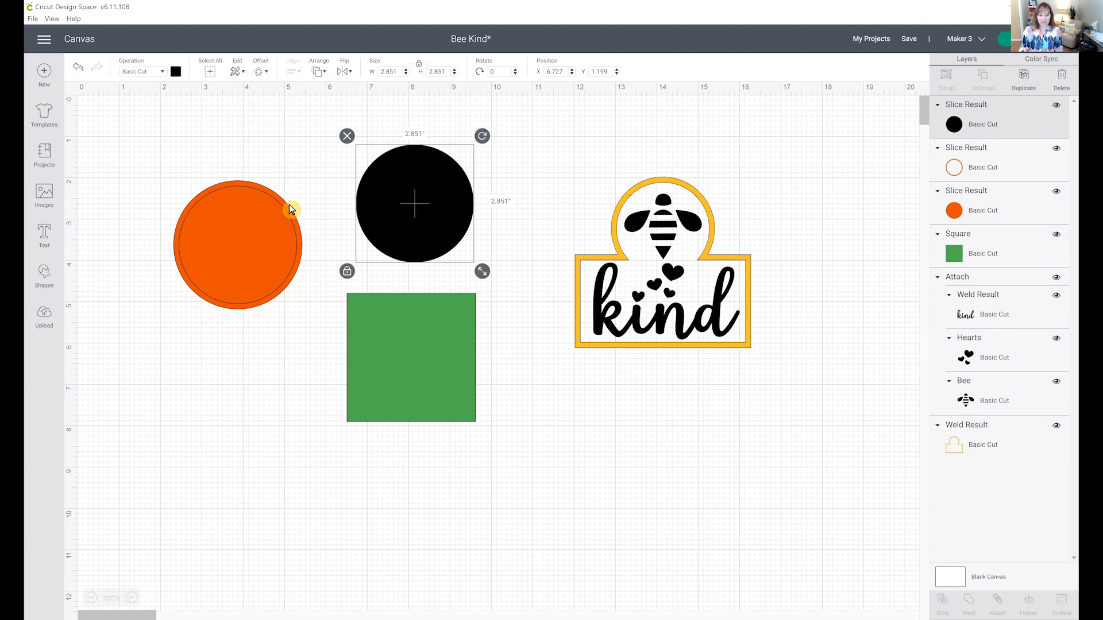
drag(248, 192, 172, 140)
drag(274, 240, 329, 196)
mouse_move(188, 248)
mouse_down()
mouse_move(440, 234)
mouse_move(658, 284)
mouse_move(678, 310)
mouse_move(175, 266)
mouse_up()
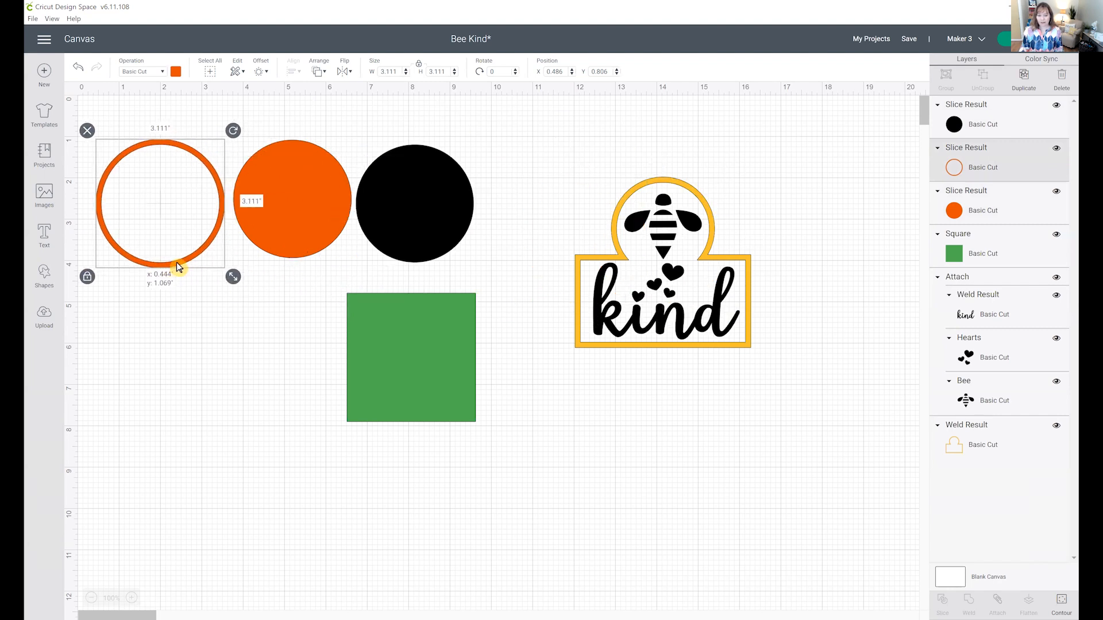
click(302, 225)
click(386, 224)
drag(453, 239, 469, 240)
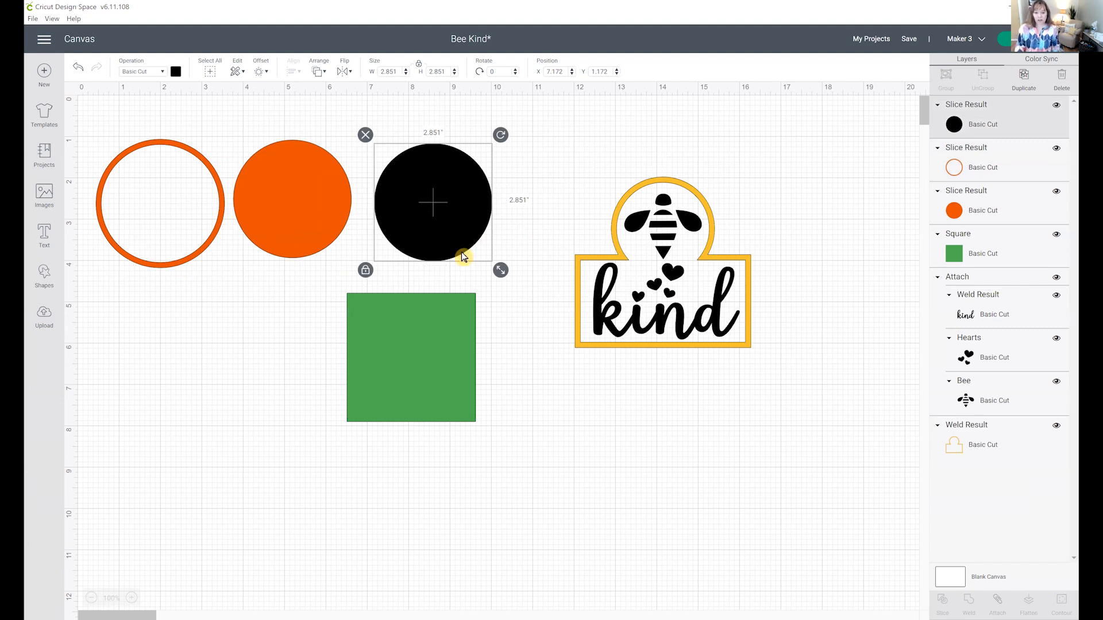
- Move the green square to about X 5.6, Y 5.0 in, below the circles
click(426, 334)
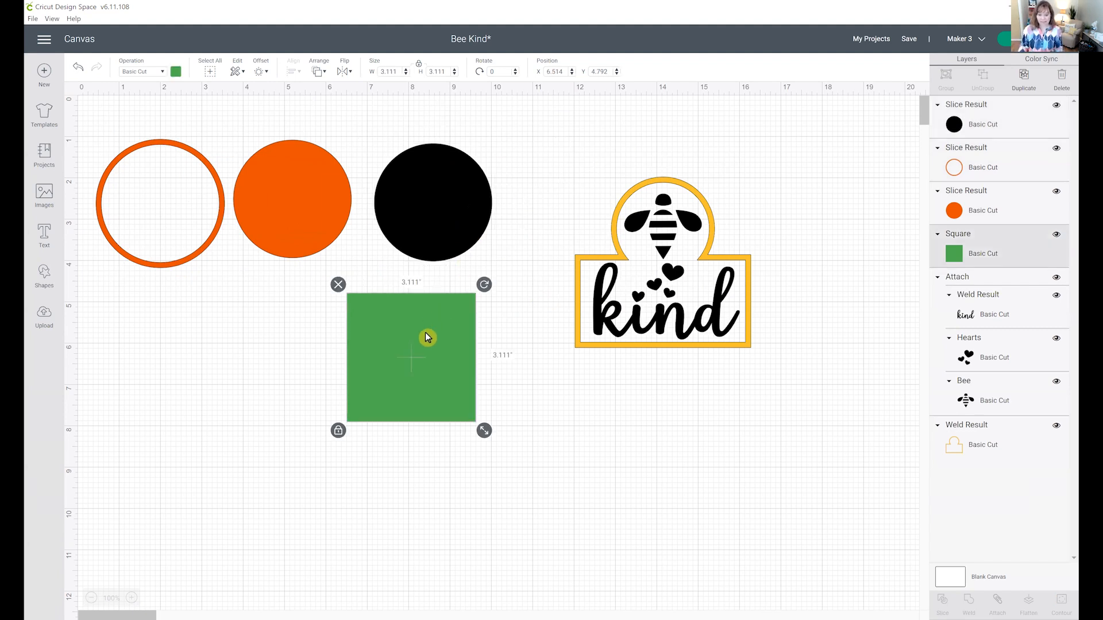
drag(402, 363, 363, 371)
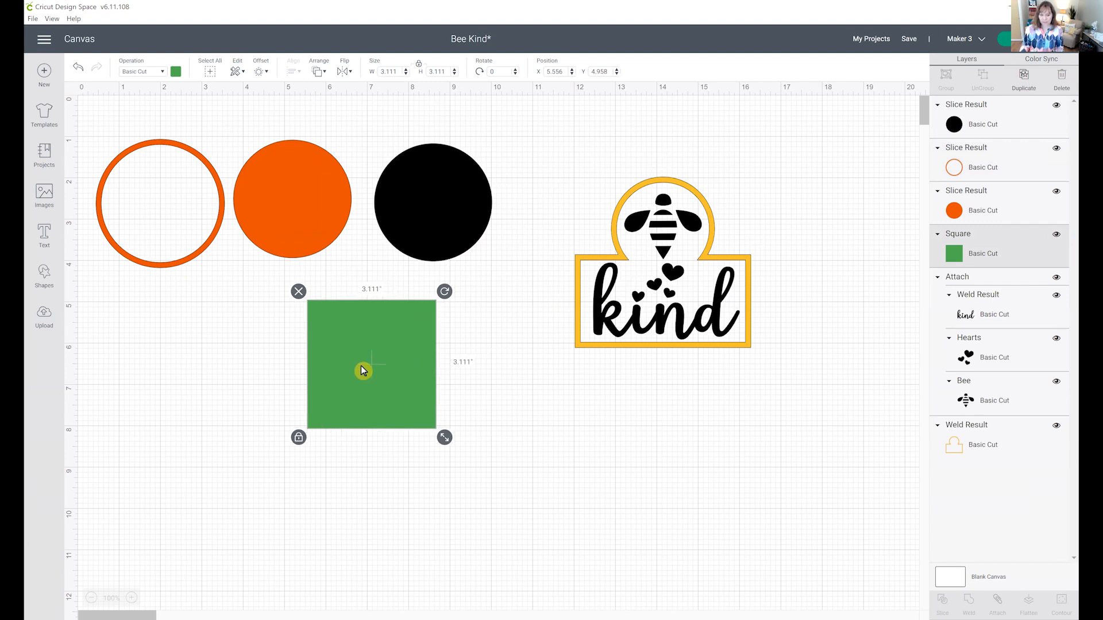
click(263, 72)
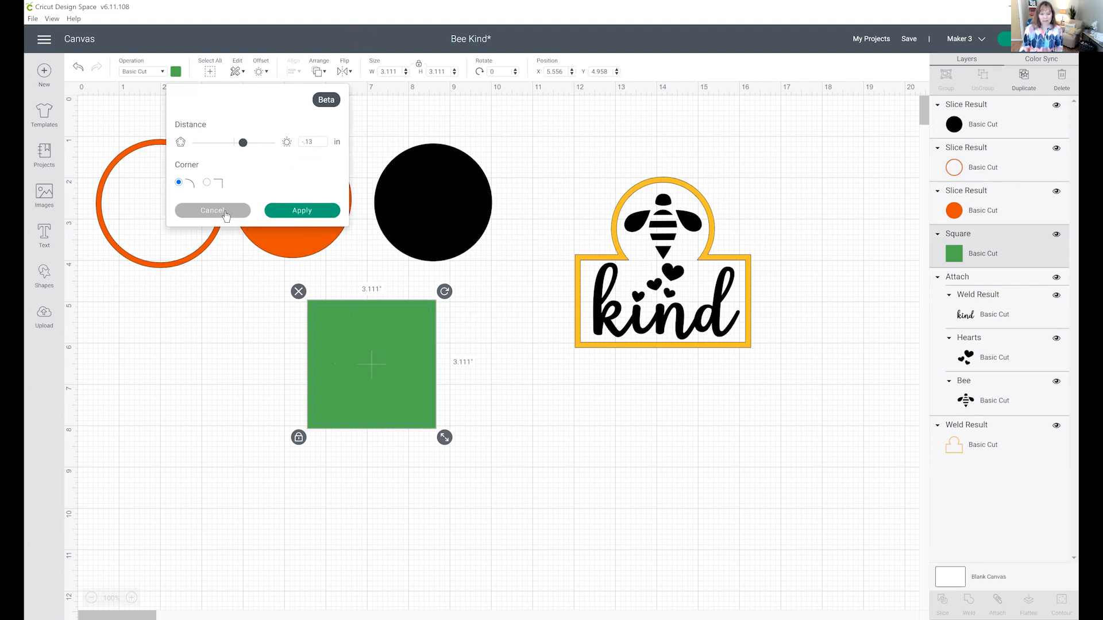
click(355, 344)
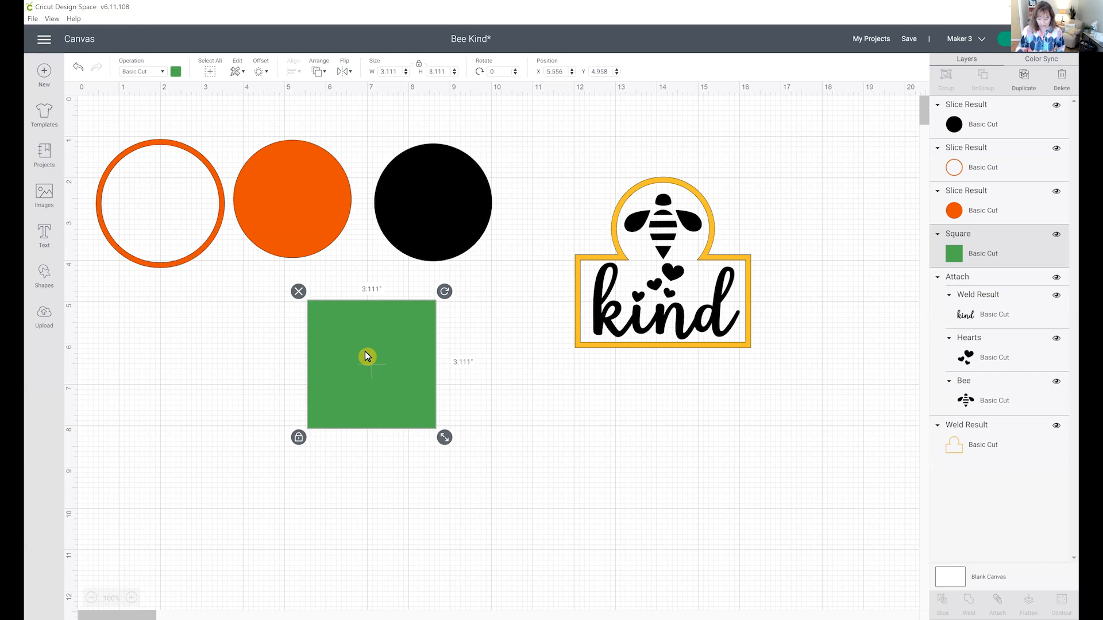
- Resize the green square to 4.25 in wide and 2.5 in high with its proportions unlocked
click(395, 74)
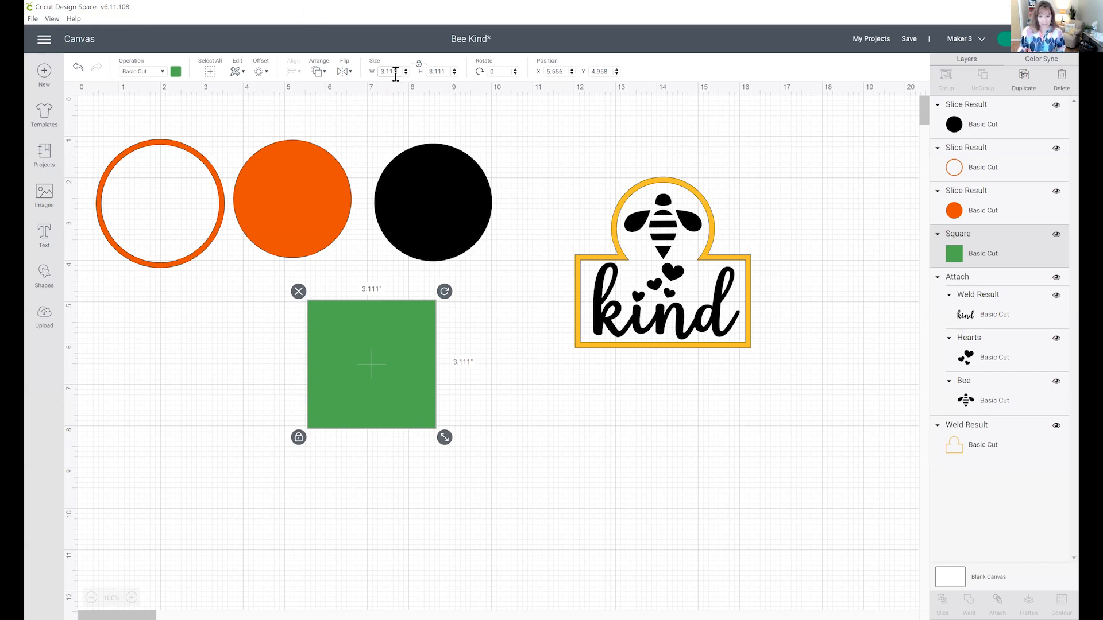
double_click(383, 74)
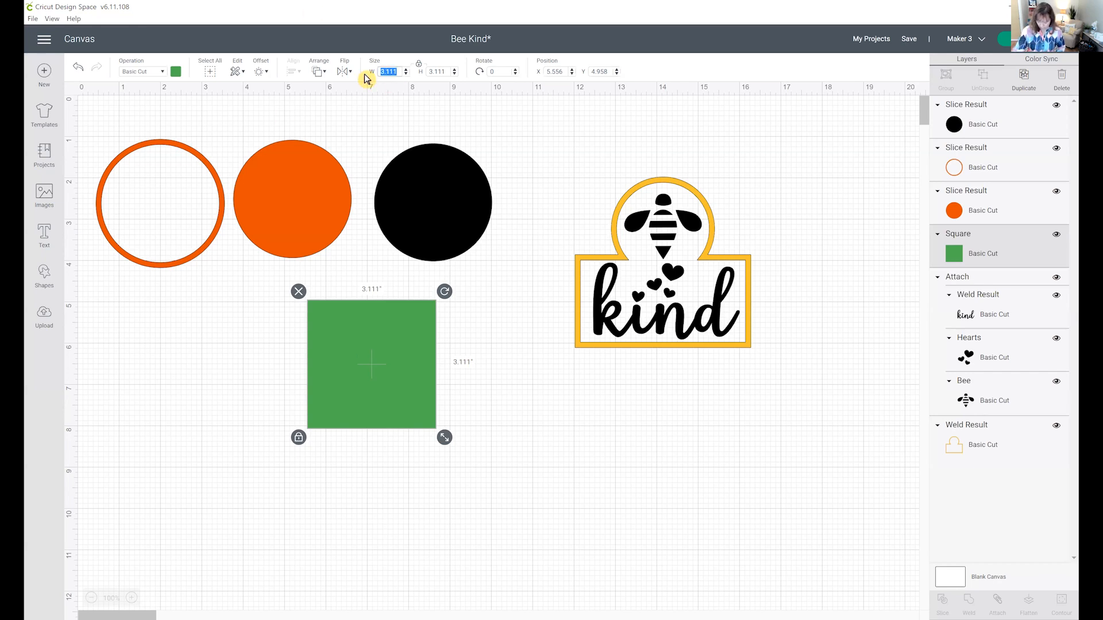
text(4.25)
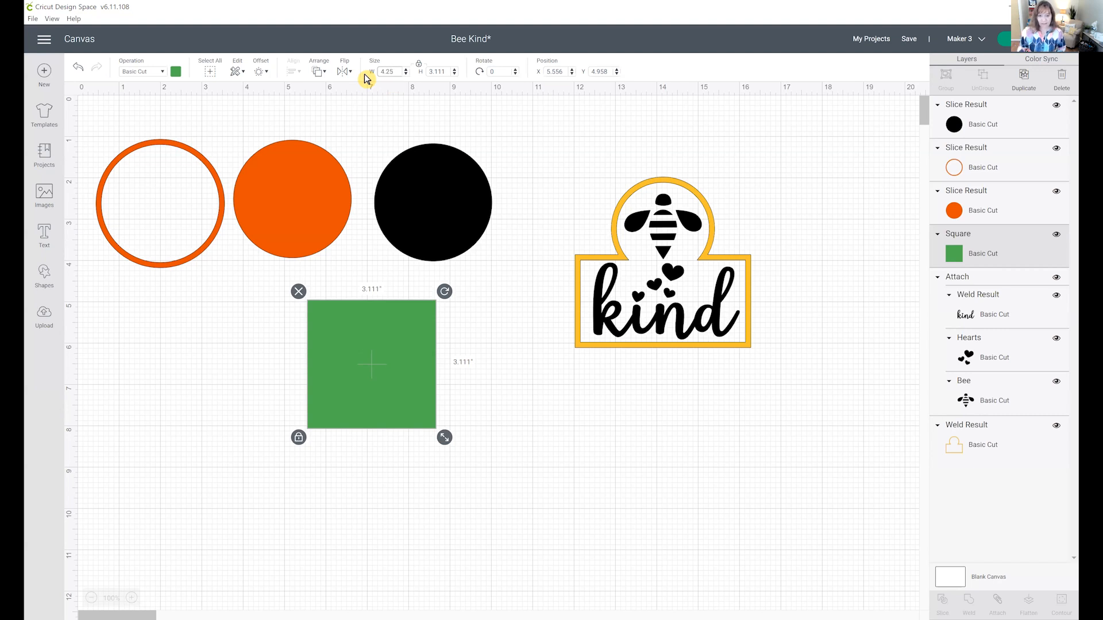
key(Tab)
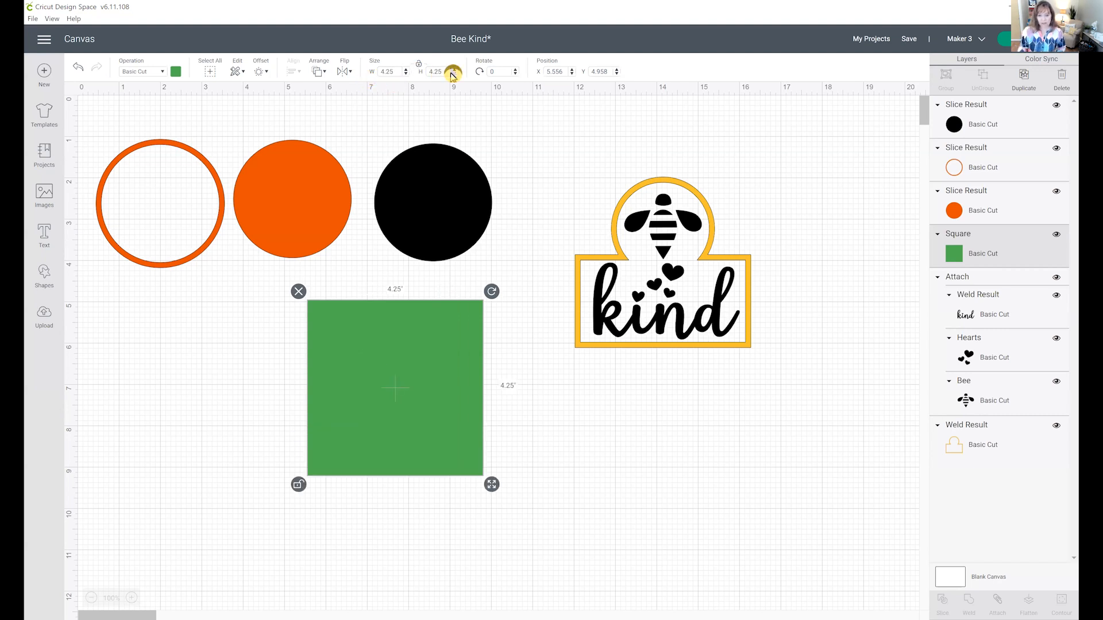
click(419, 69)
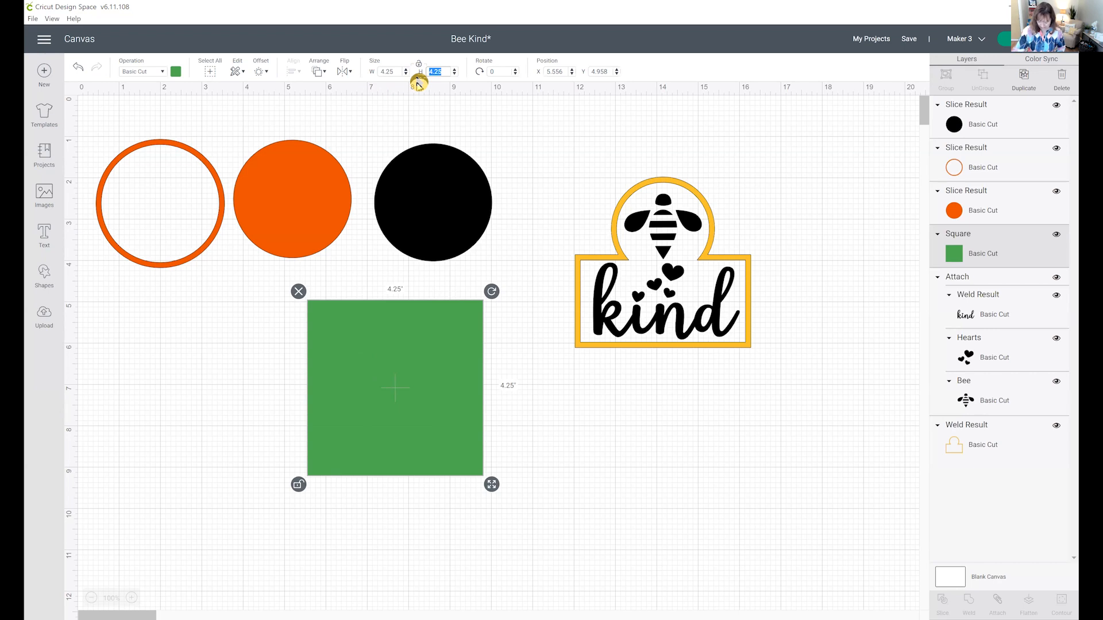
text(2.5)
key(Return)
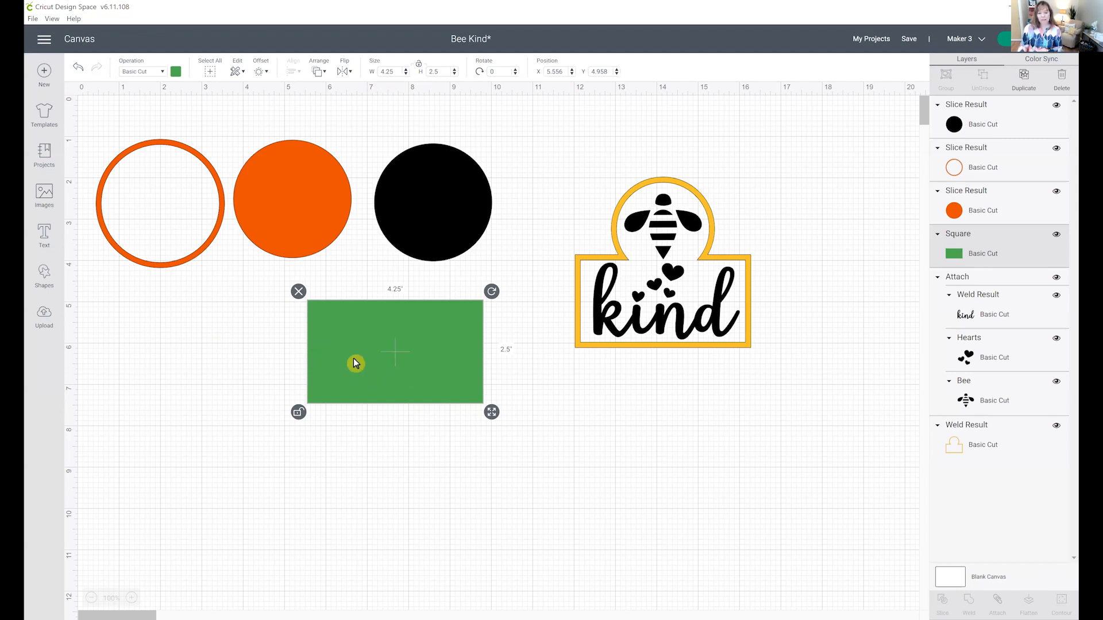
- Move the green rectangle to about X 5.5, Y 5.4 in and create an inward offset of -.13 in from it
drag(358, 371, 356, 390)
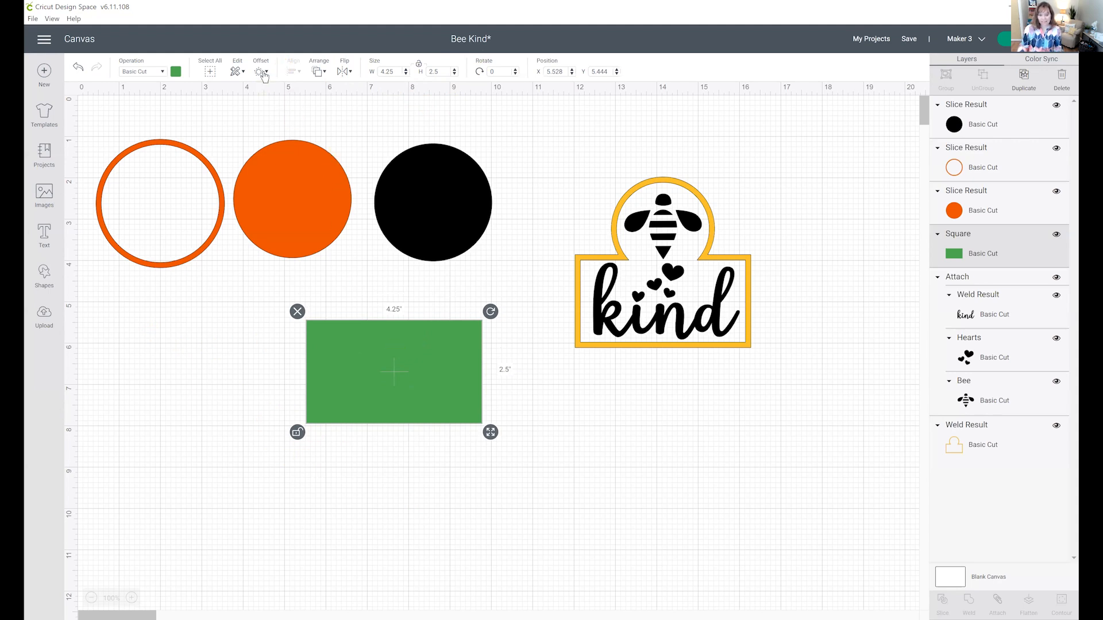
click(262, 72)
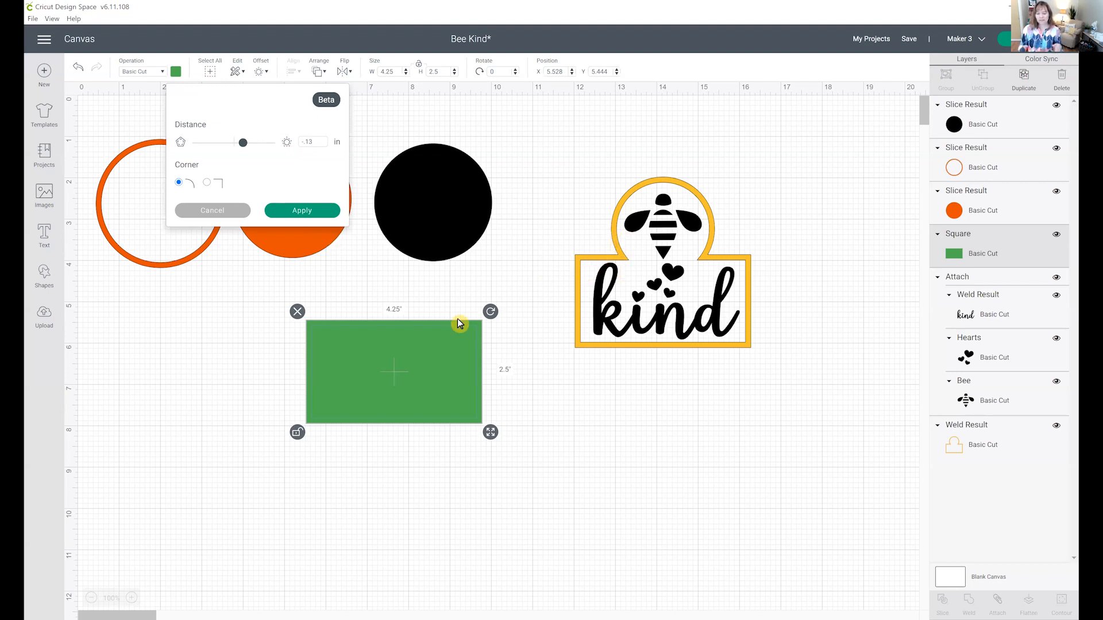
click(296, 211)
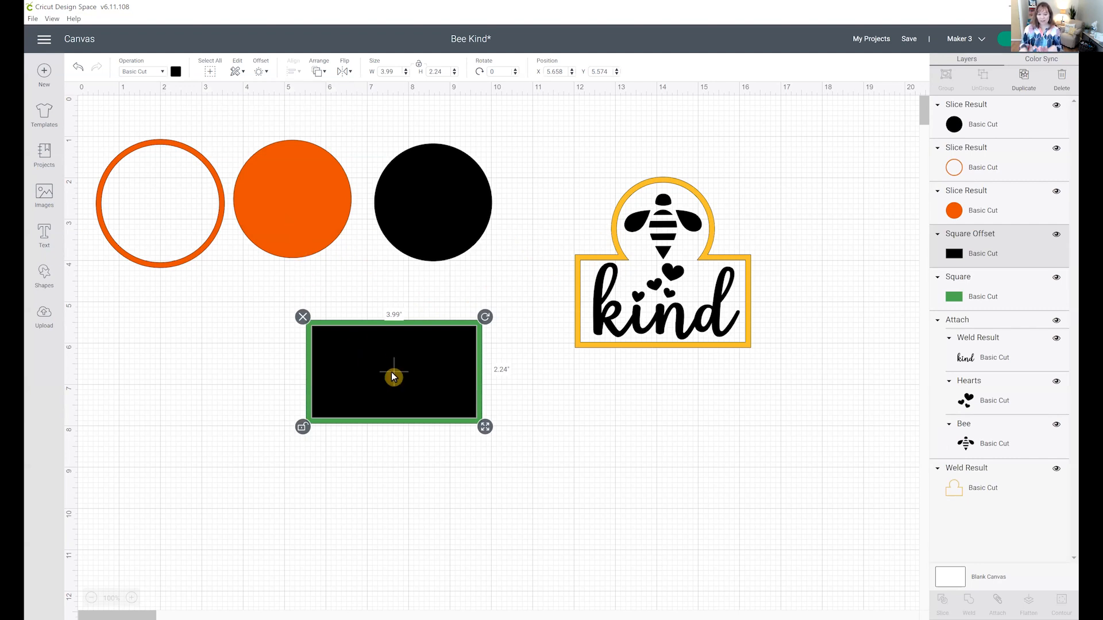
drag(412, 282, 420, 453)
click(531, 474)
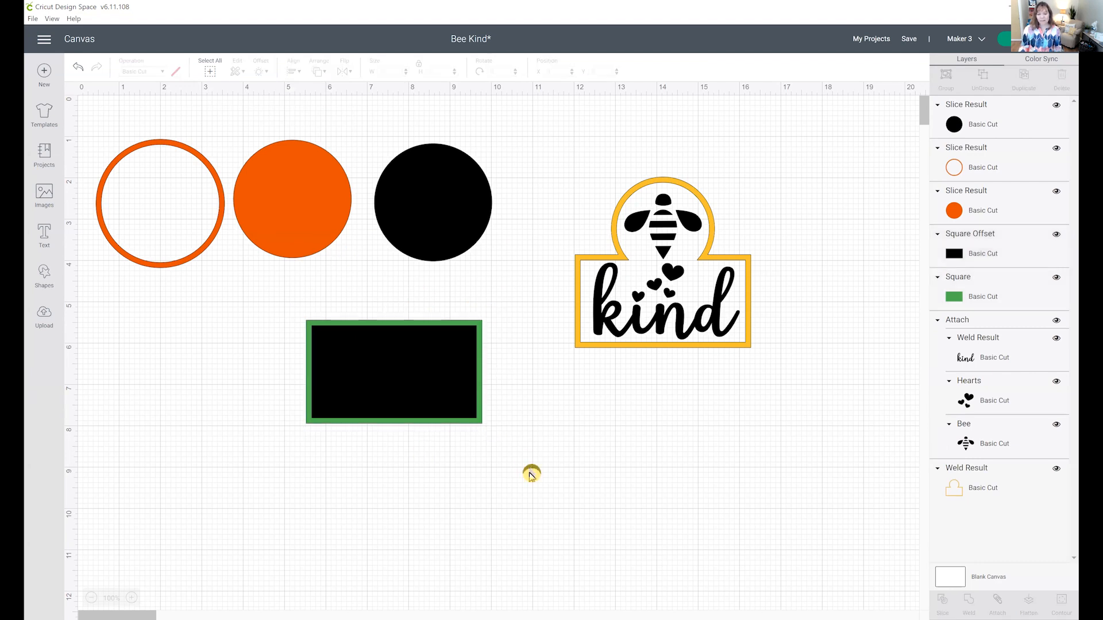
click(986, 252)
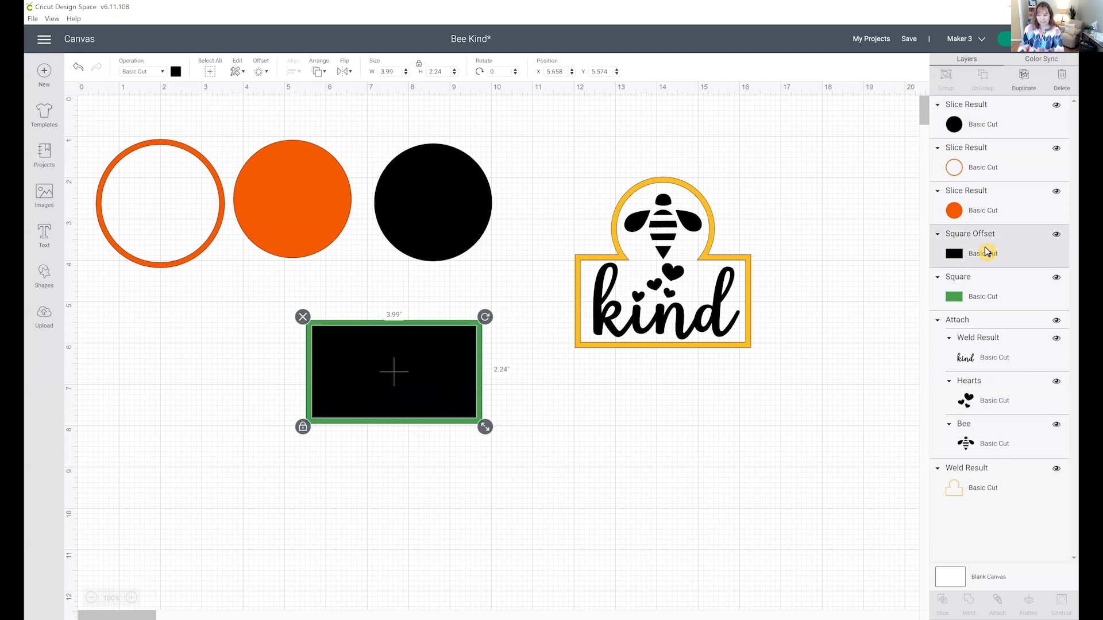
shift+click(991, 305)
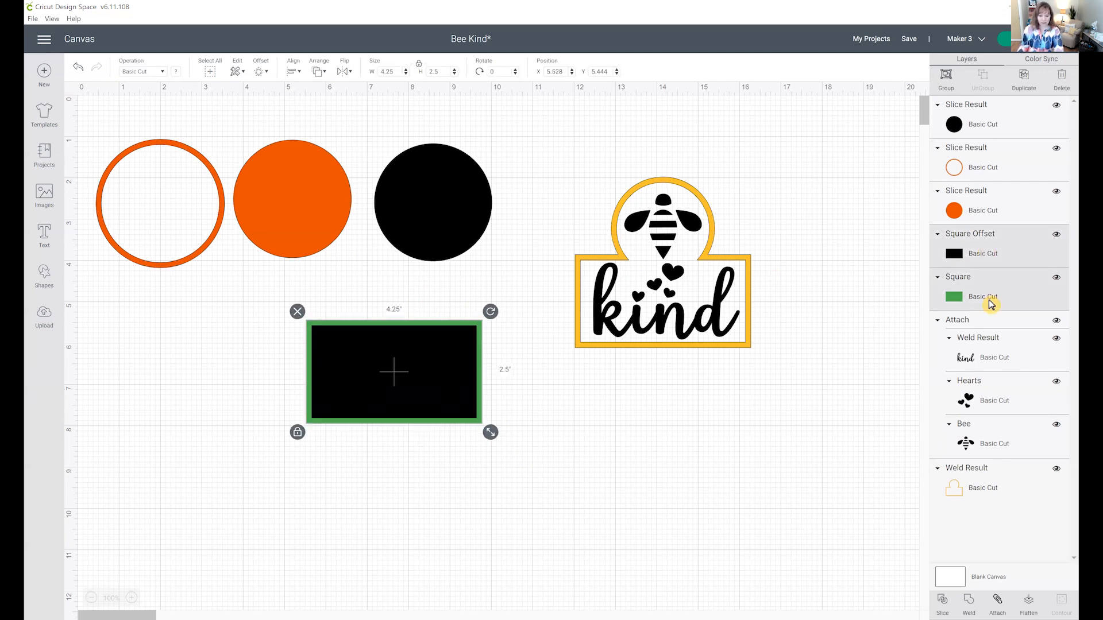
click(618, 442)
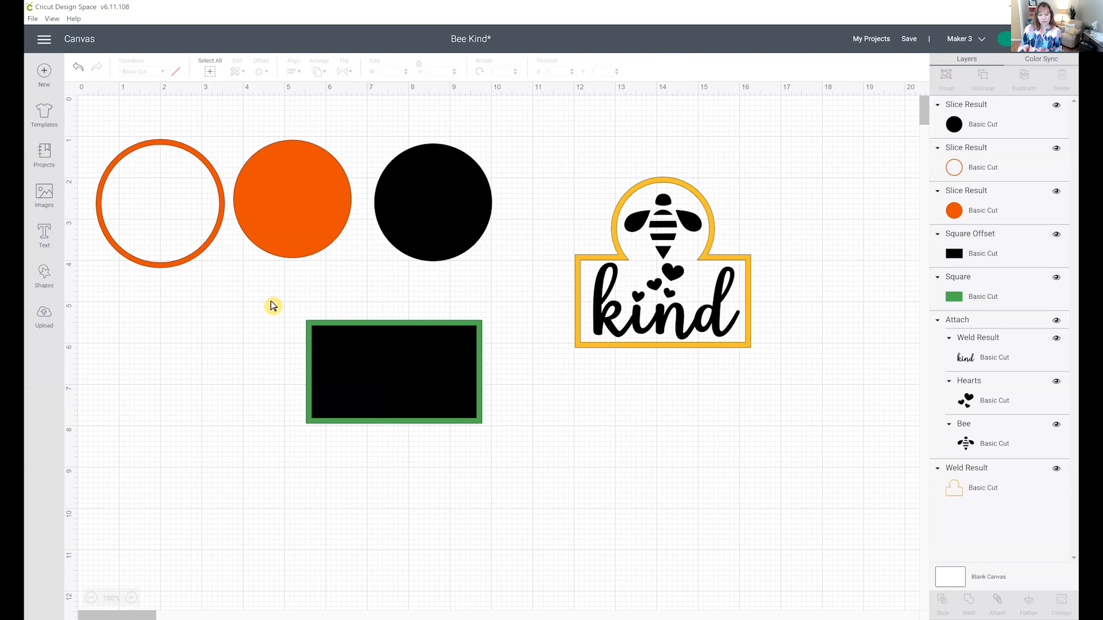
- Slice the green rectangle with its black offset and spread the green frame, green rectangle and black rectangle apart
drag(281, 302, 510, 481)
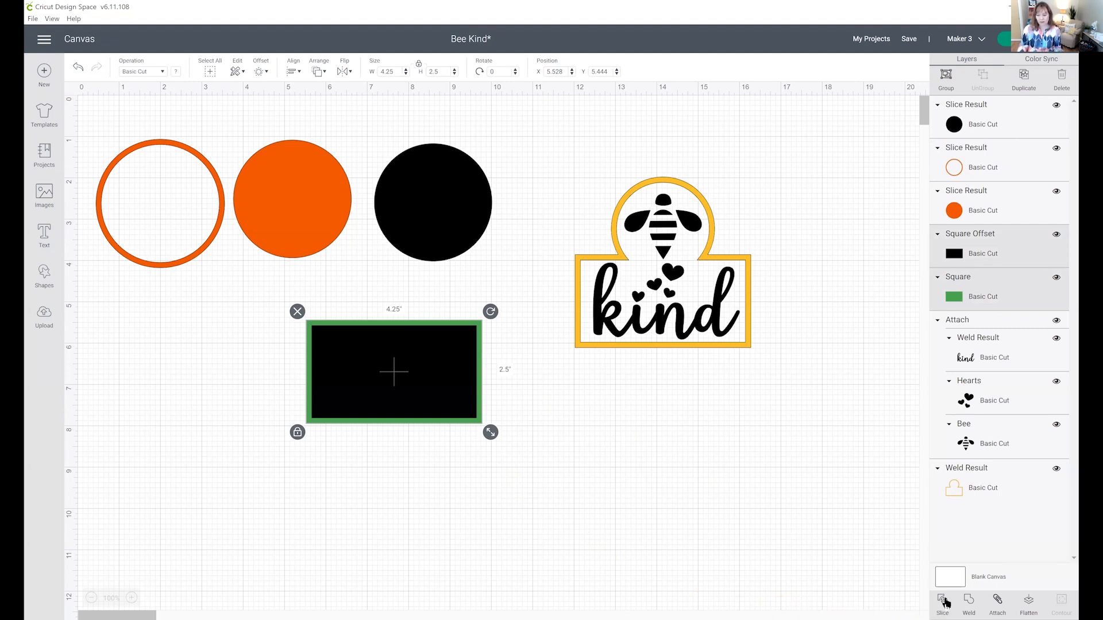
click(944, 601)
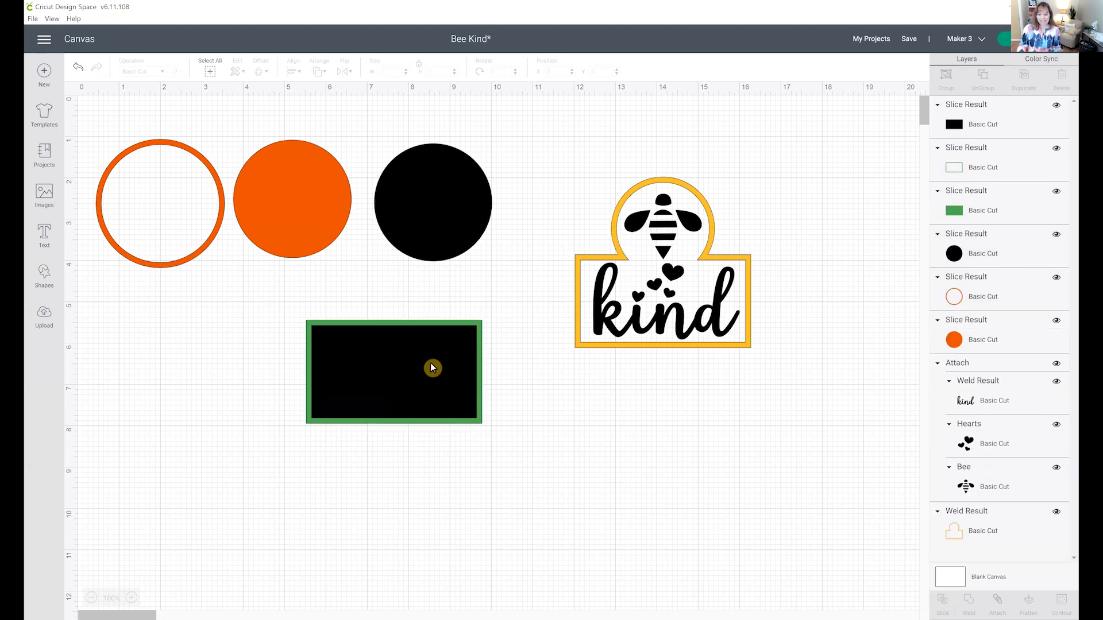
drag(433, 370, 566, 470)
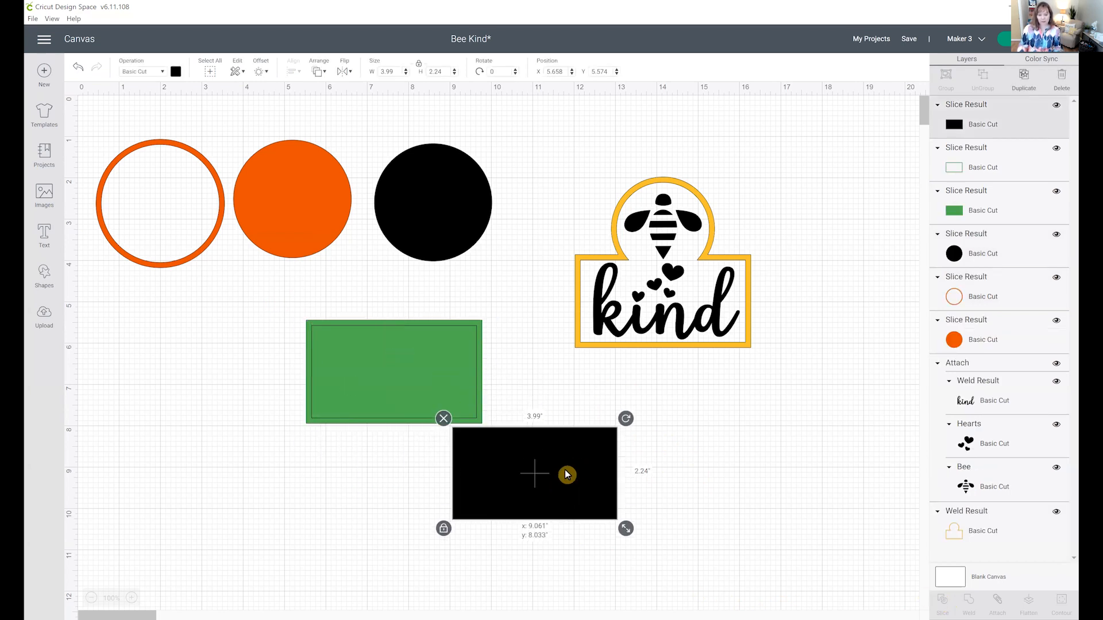
click(435, 374)
drag(381, 372, 235, 367)
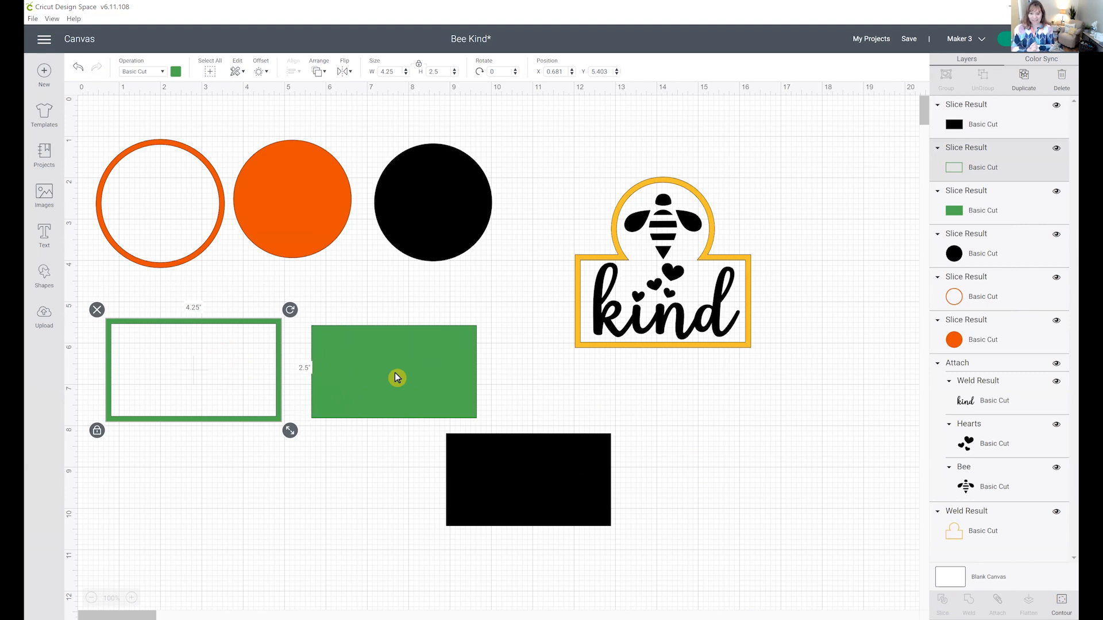
drag(276, 120, 508, 477)
click(652, 455)
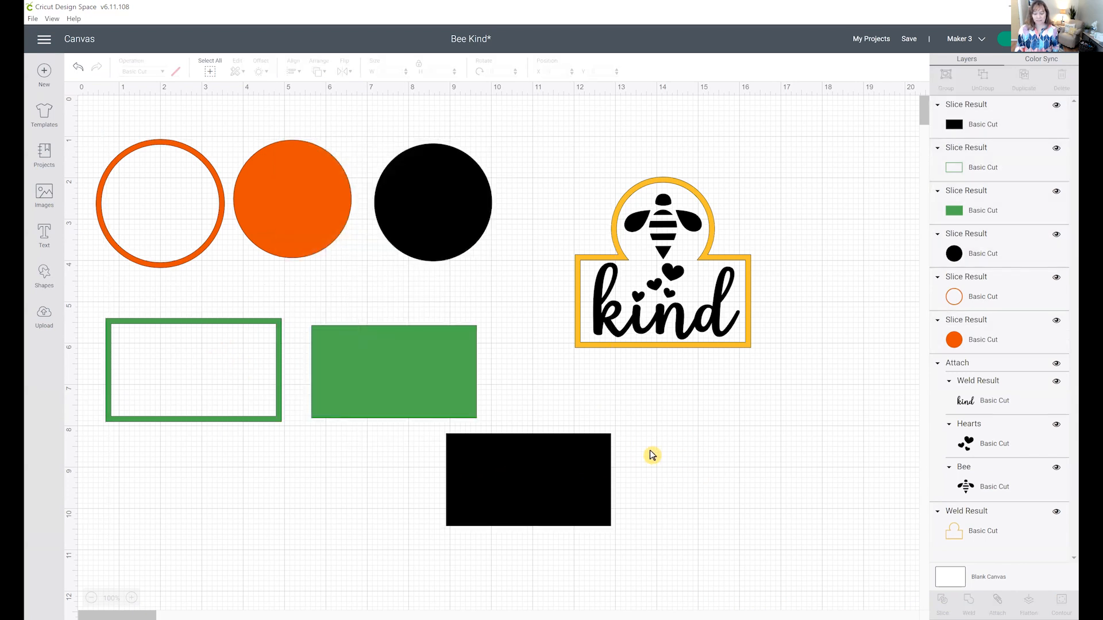
- Delete the solid orange and black circles and undo the accidental deletion of the other shapes
click(322, 233)
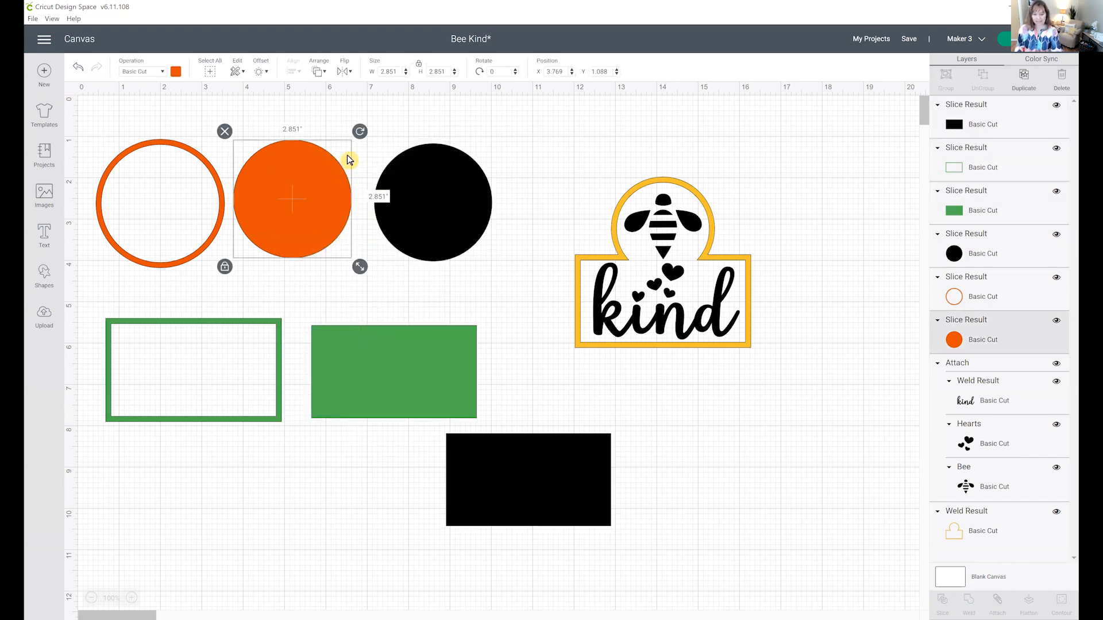
drag(273, 121, 597, 513)
key(Delete)
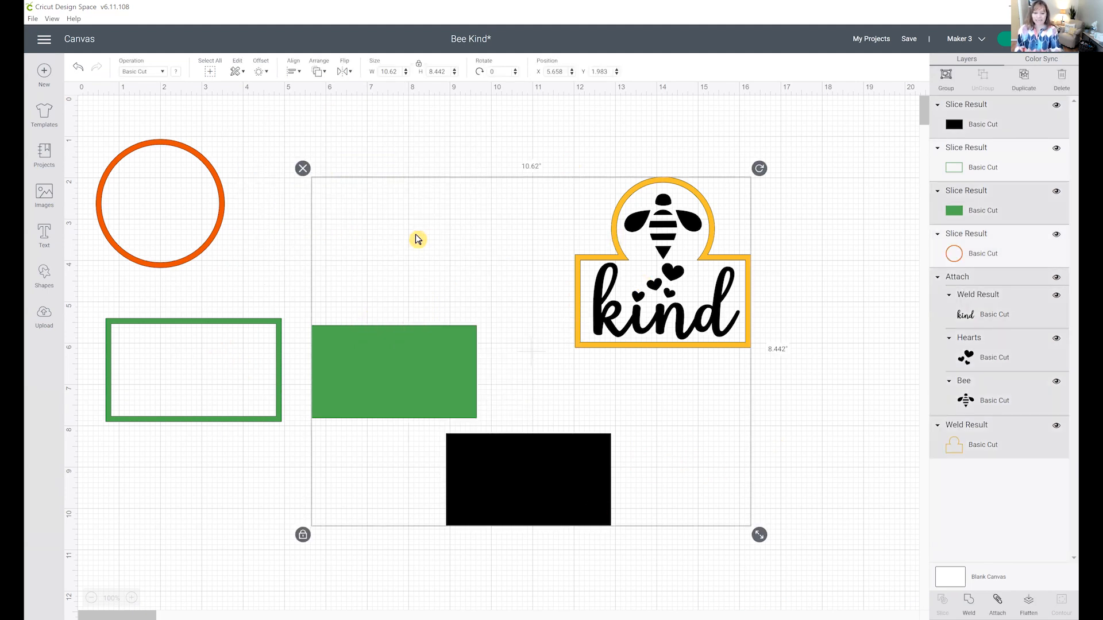
key(Delete)
key(ctrl+z)
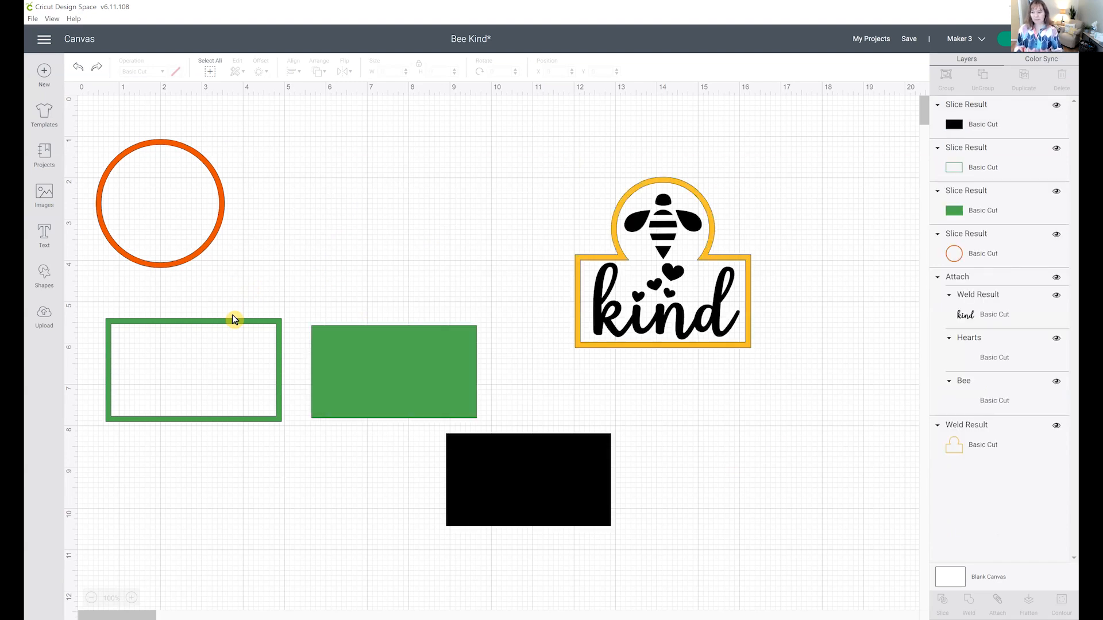
- Delete the leftover solid green and black rectangles and move the green frame to about X 5.2, Y 1.4 in beside the orange ring
click(396, 379)
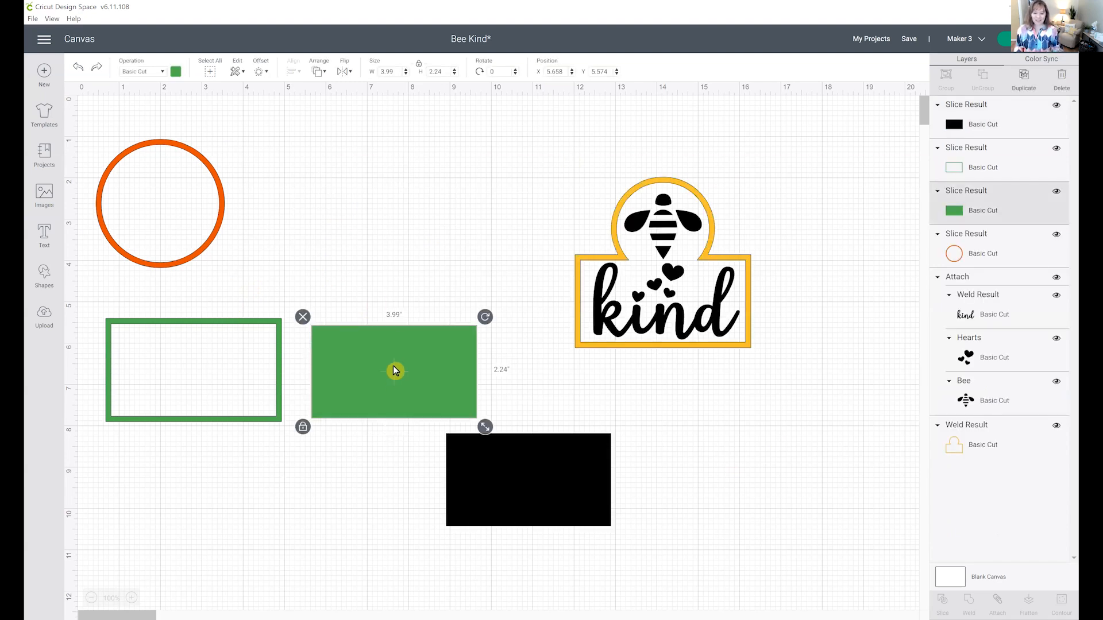
shift+click(491, 452)
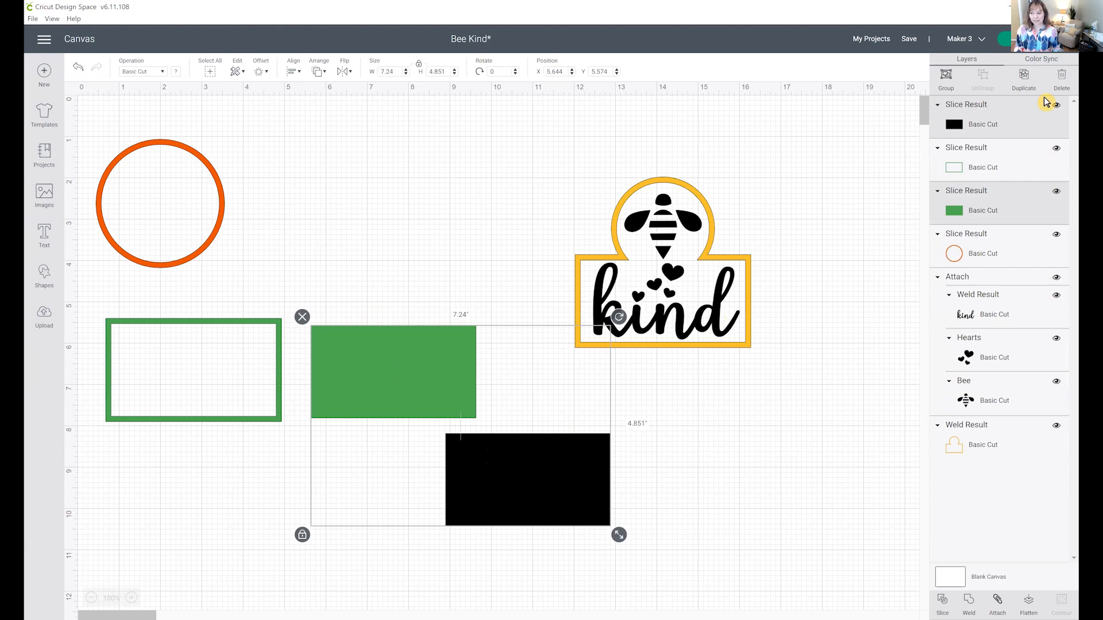
click(1062, 77)
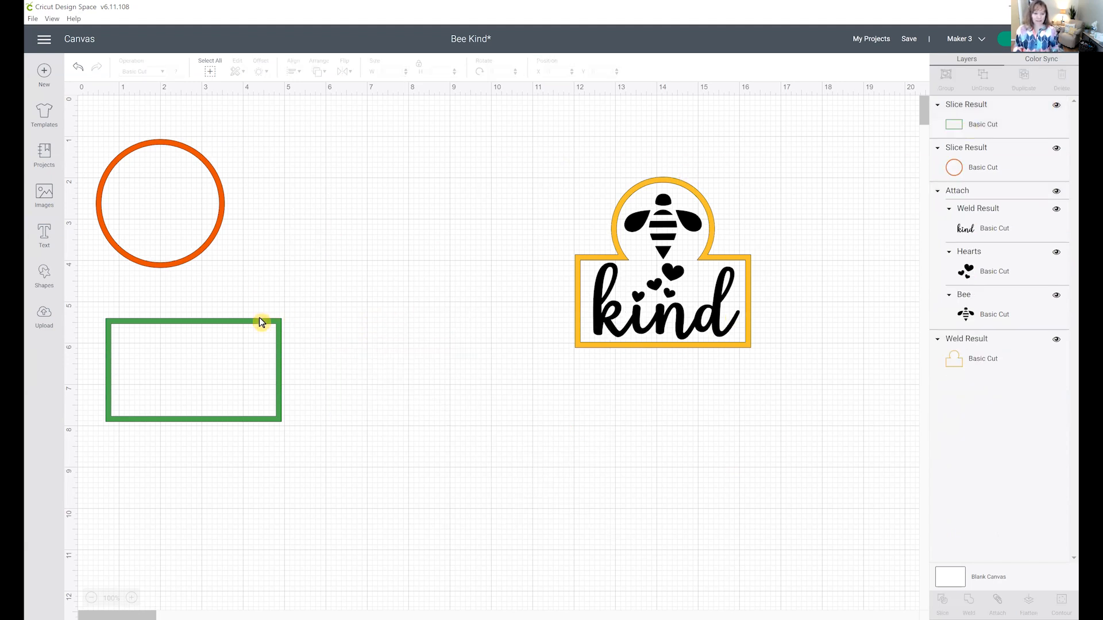
drag(258, 322, 446, 164)
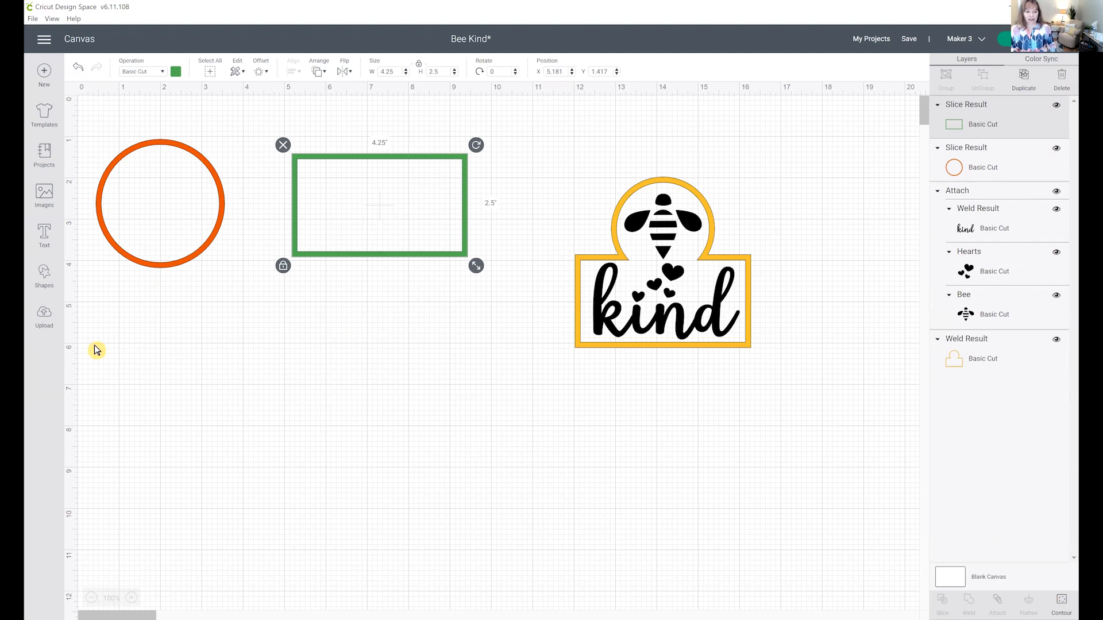
- Insert a circle and a square and place them below the frames, the square at about X 1.2, Y 6.1 in and the circle at about X 5.4, Y 5.6 in
click(45, 287)
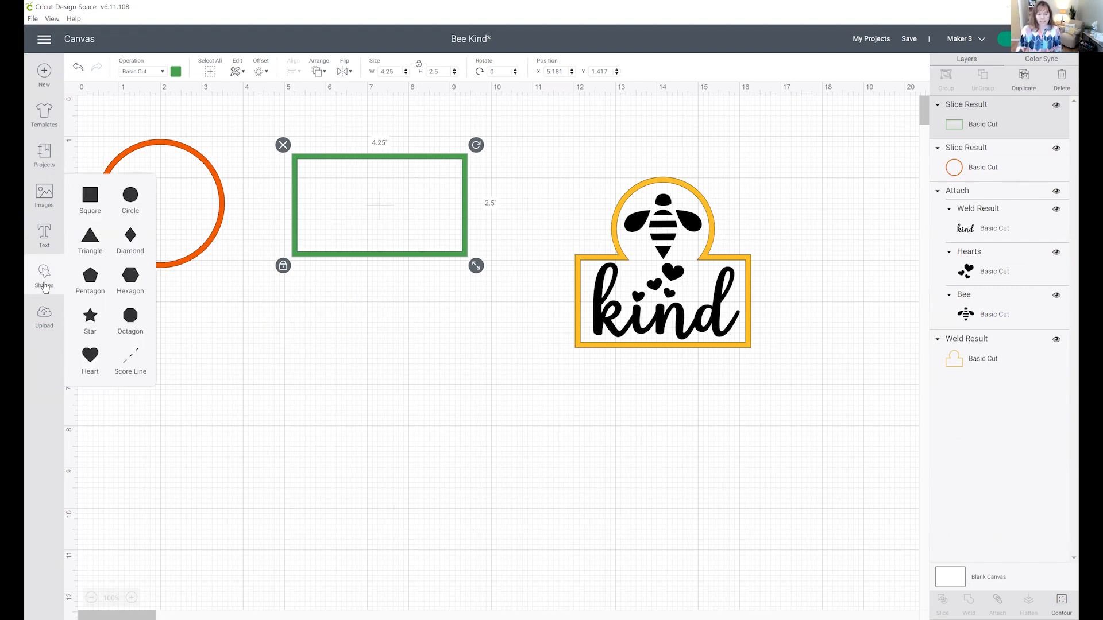
click(130, 196)
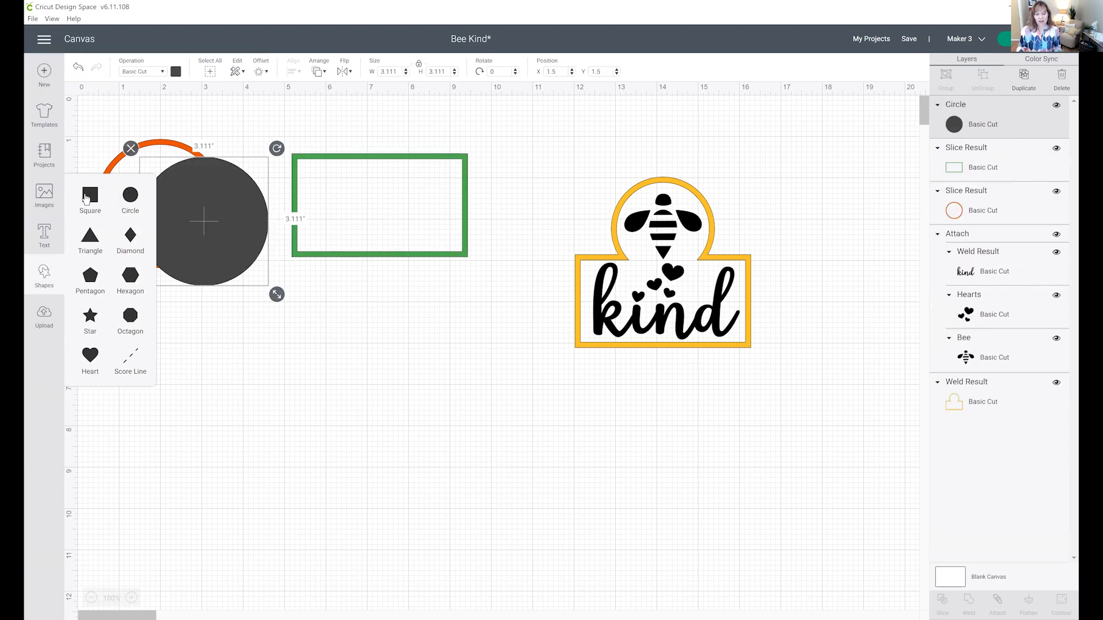
click(86, 198)
click(381, 347)
click(257, 260)
drag(257, 260, 223, 428)
click(205, 246)
drag(204, 246, 368, 424)
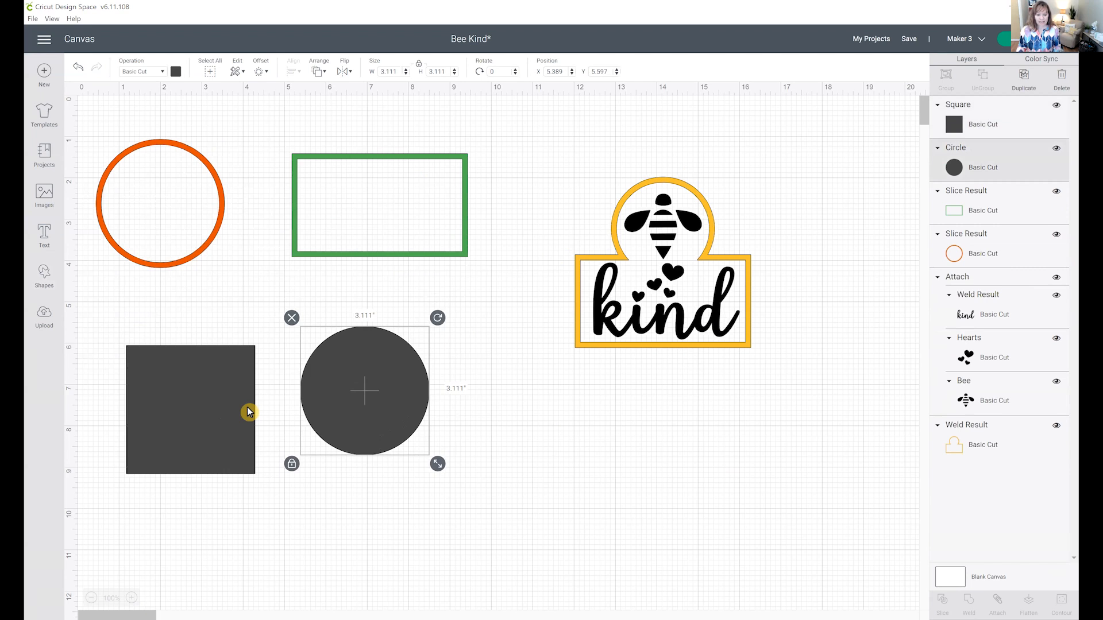
- Resize the dark grey square to 4.25 in wide and 2.5 in high with its proportions unlocked
click(212, 419)
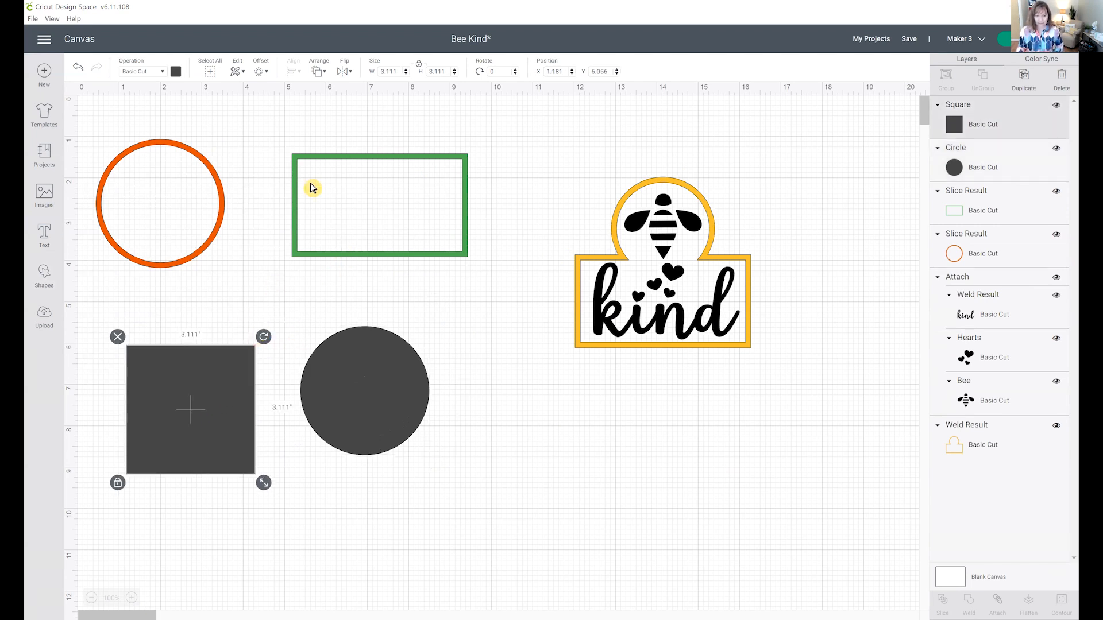
click(419, 71)
click(395, 71)
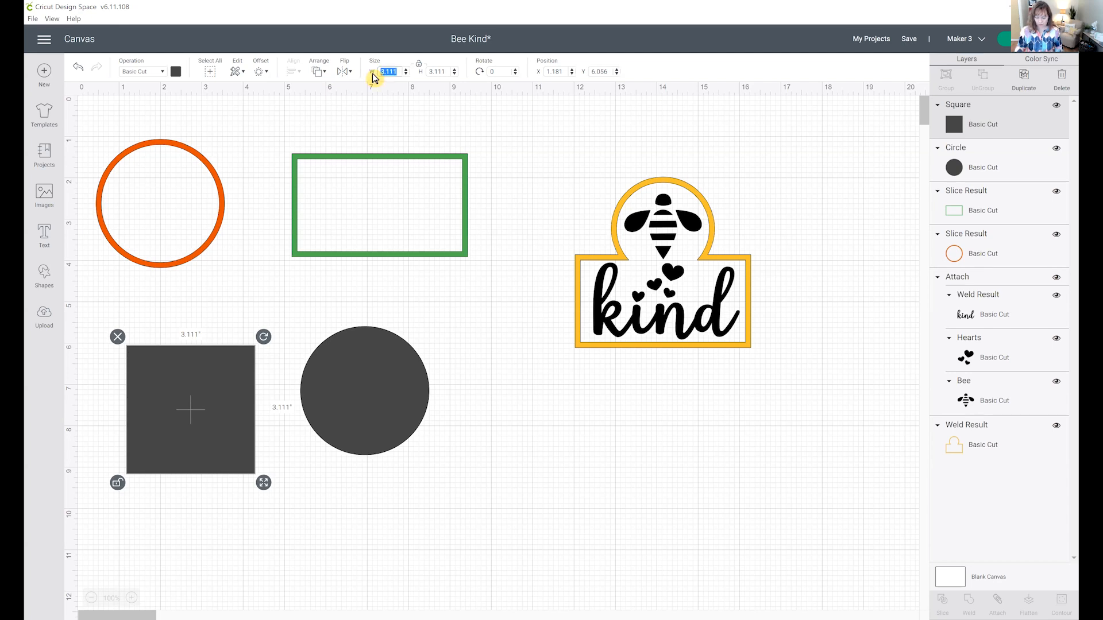
text(4.25)
key(Tab)
text(2.5)
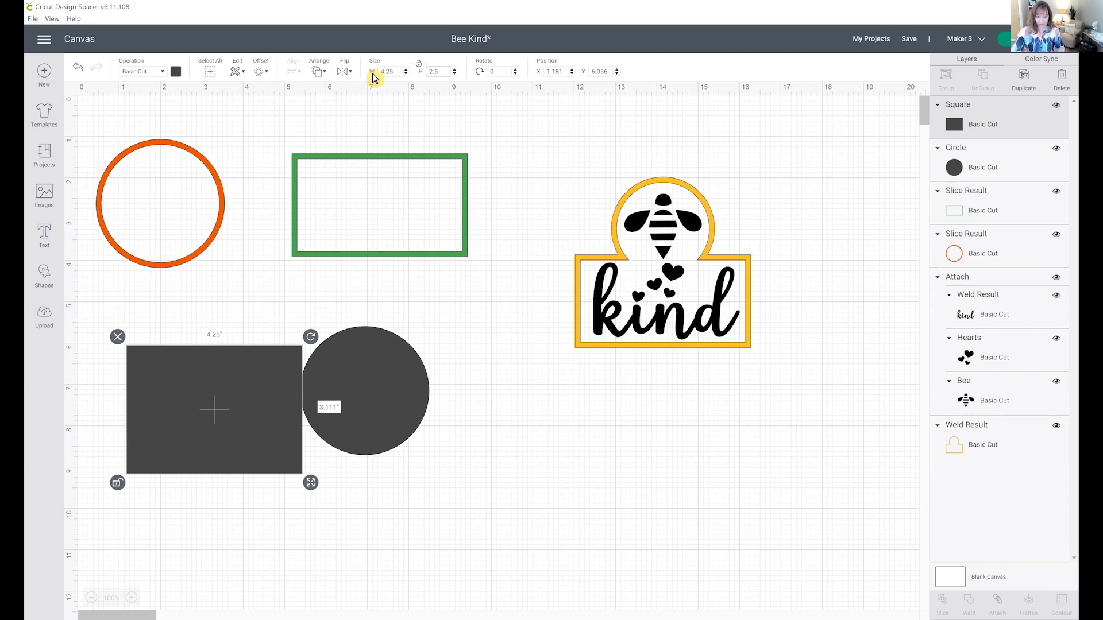
key(Return)
- Set the dark grey circle's width to 2.5 in with its proportions locked
click(416, 434)
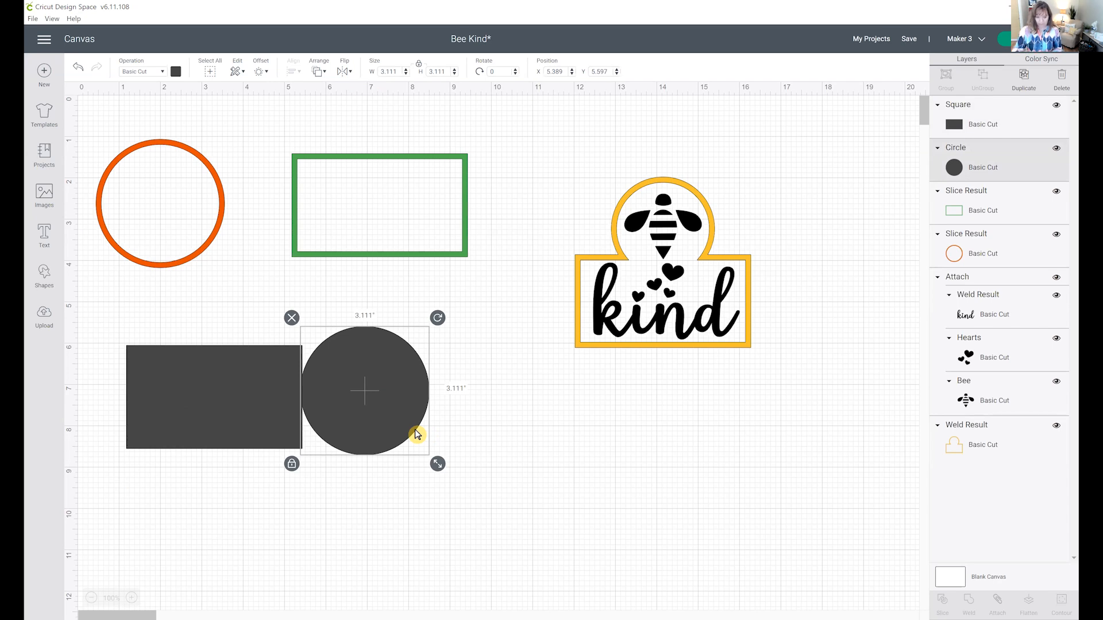
drag(399, 73, 324, 85)
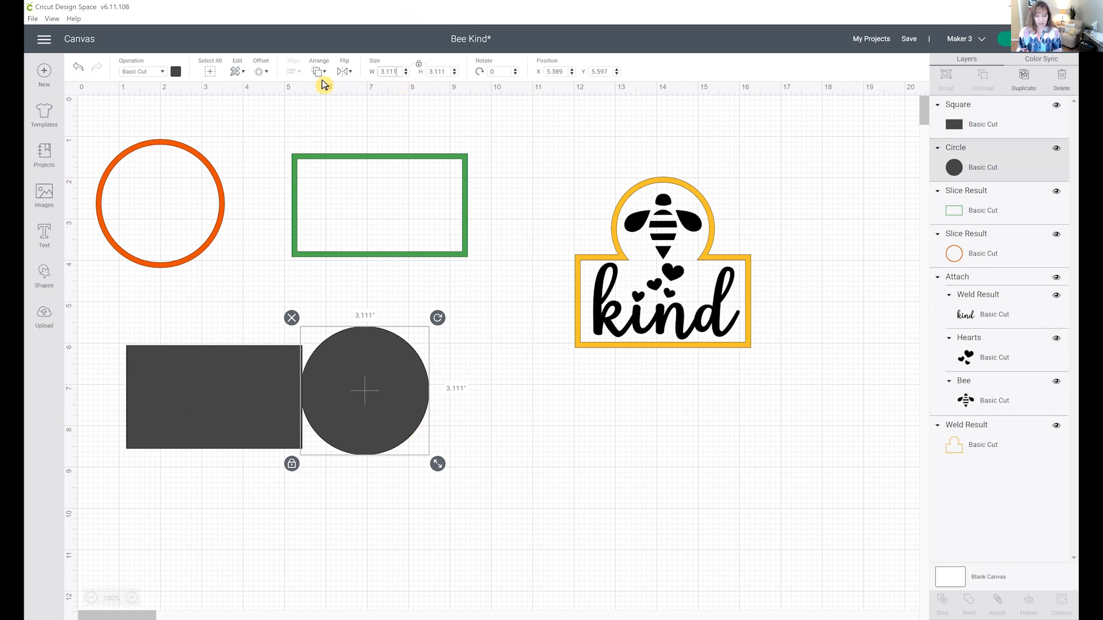
text(2.5)
key(Return)
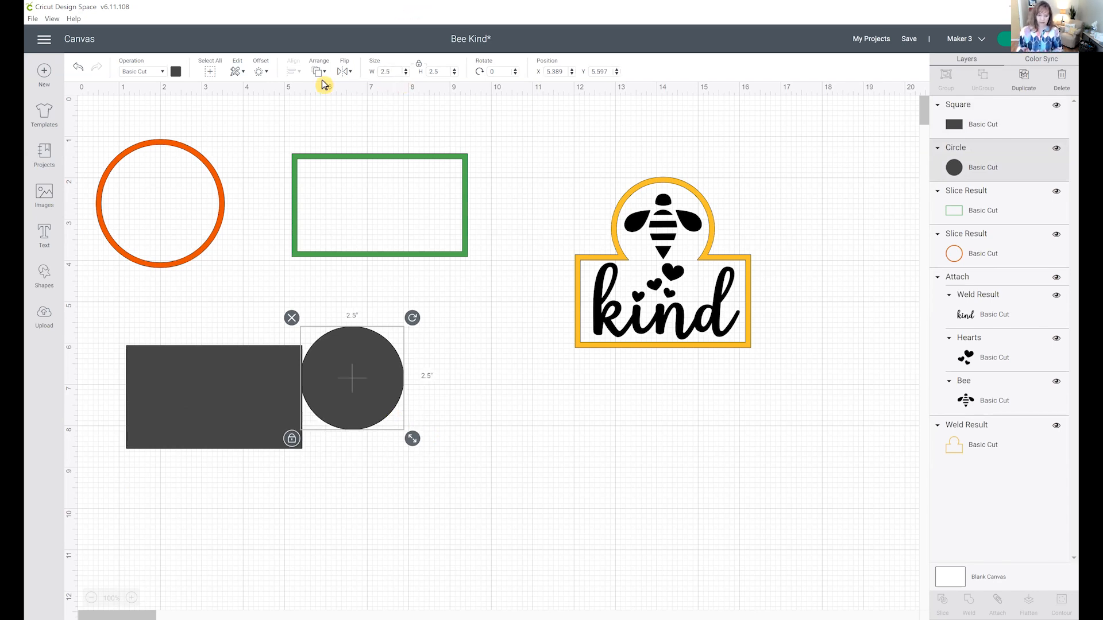
- Place the dark grey circle under the orange ring and the rectangle at about X 5.9, Y 5.6 in under the green frame
click(220, 388)
drag(197, 396, 460, 446)
click(384, 398)
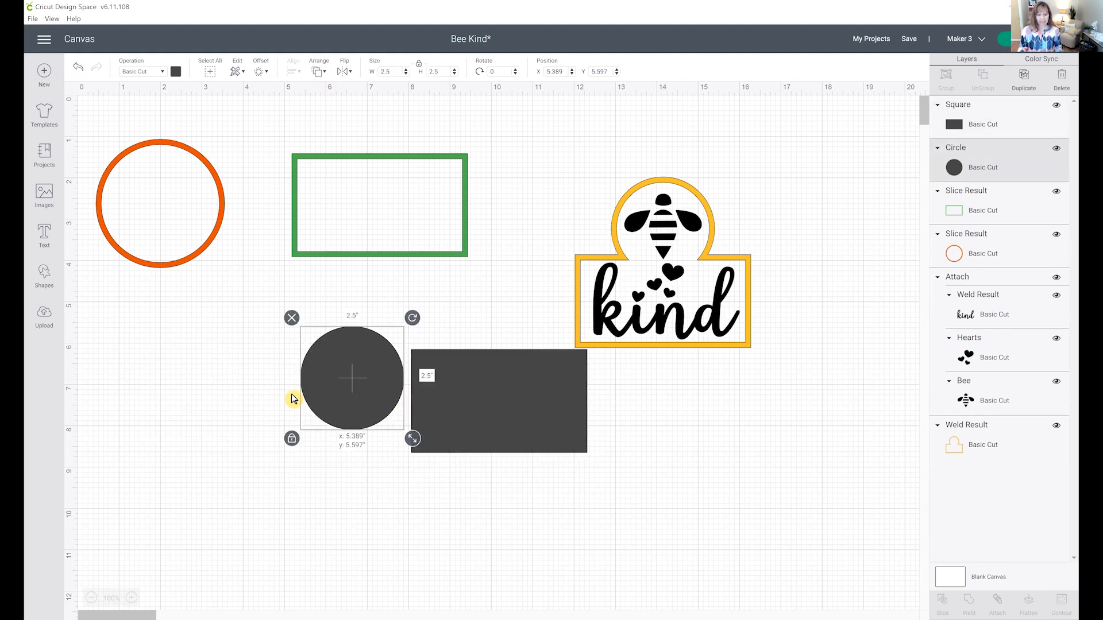
drag(369, 395, 219, 396)
click(454, 412)
drag(502, 419, 442, 391)
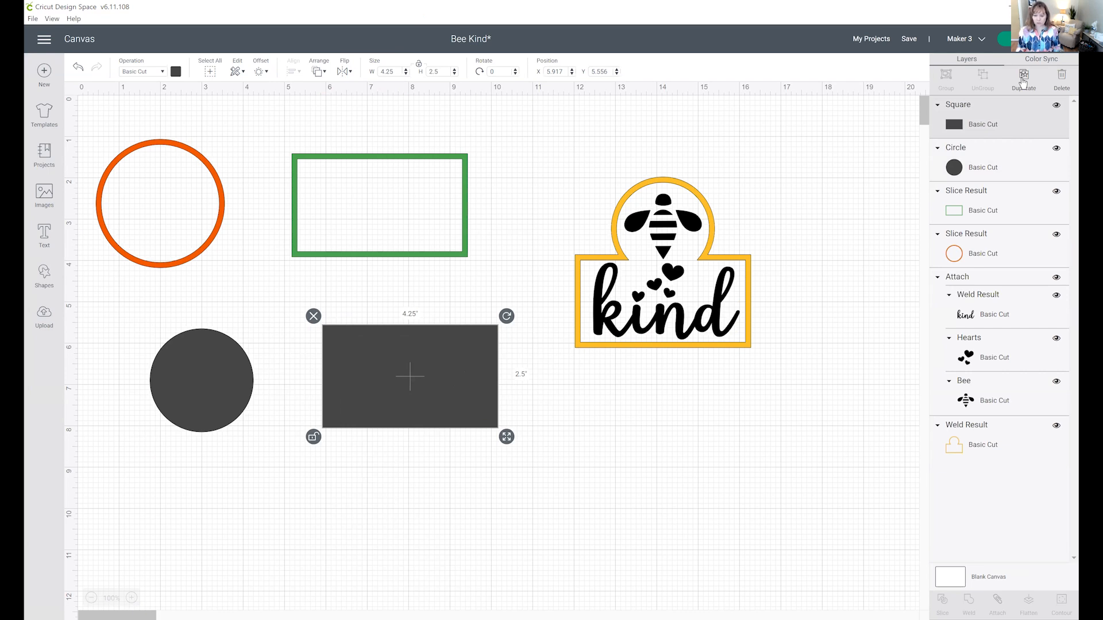
- Duplicate the dark grey rectangle and resize the copy to 3.75 in wide and 2 in high with its proportions unlocked
click(1023, 82)
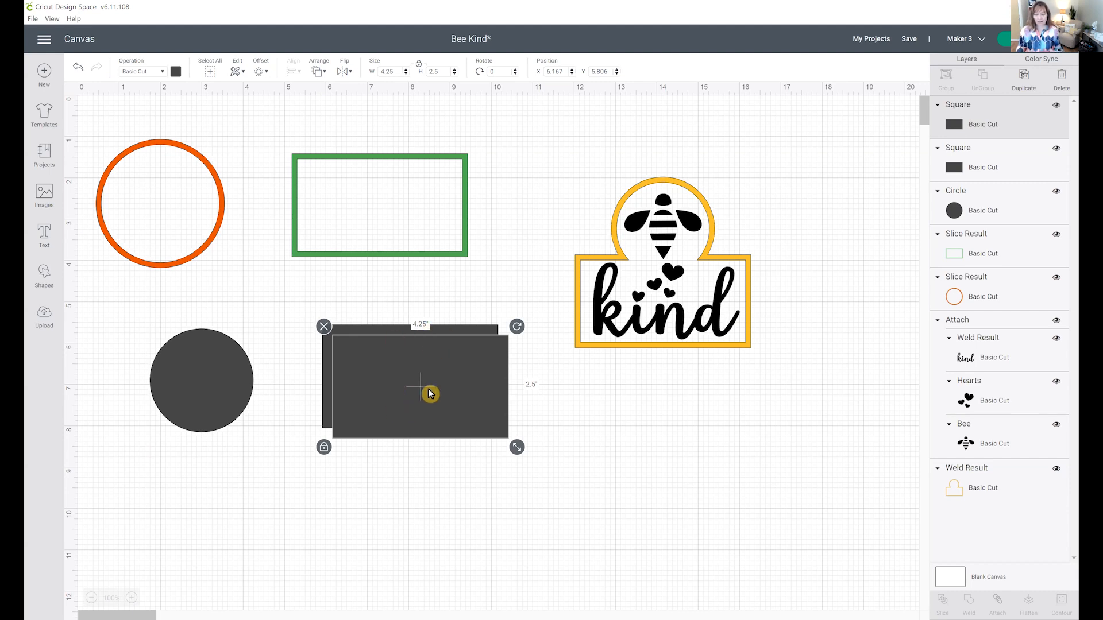
click(399, 73)
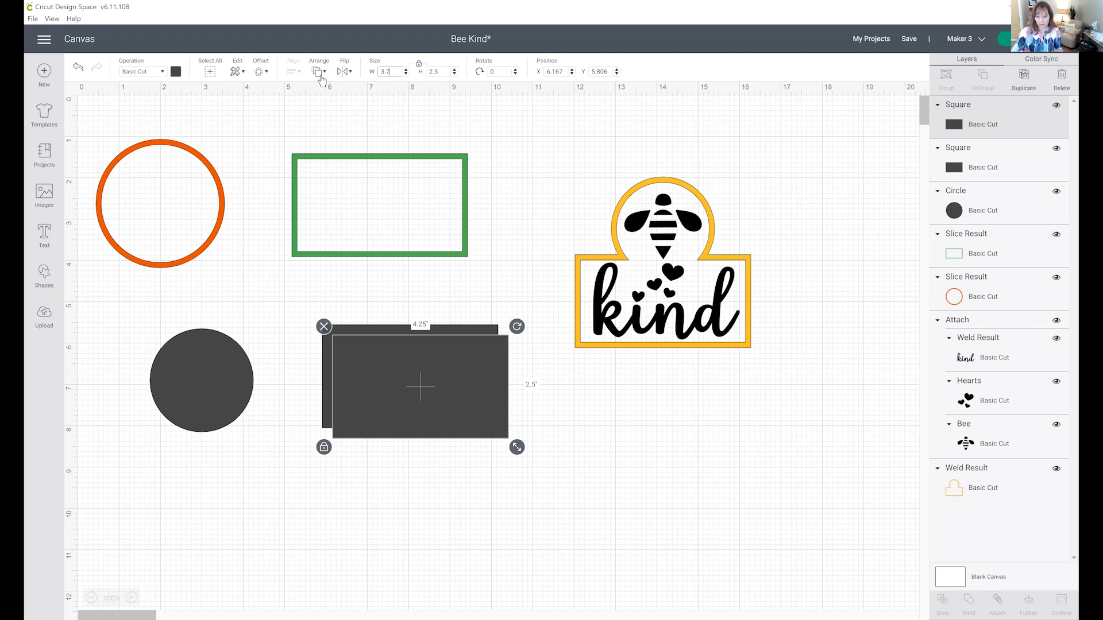
key(Tab)
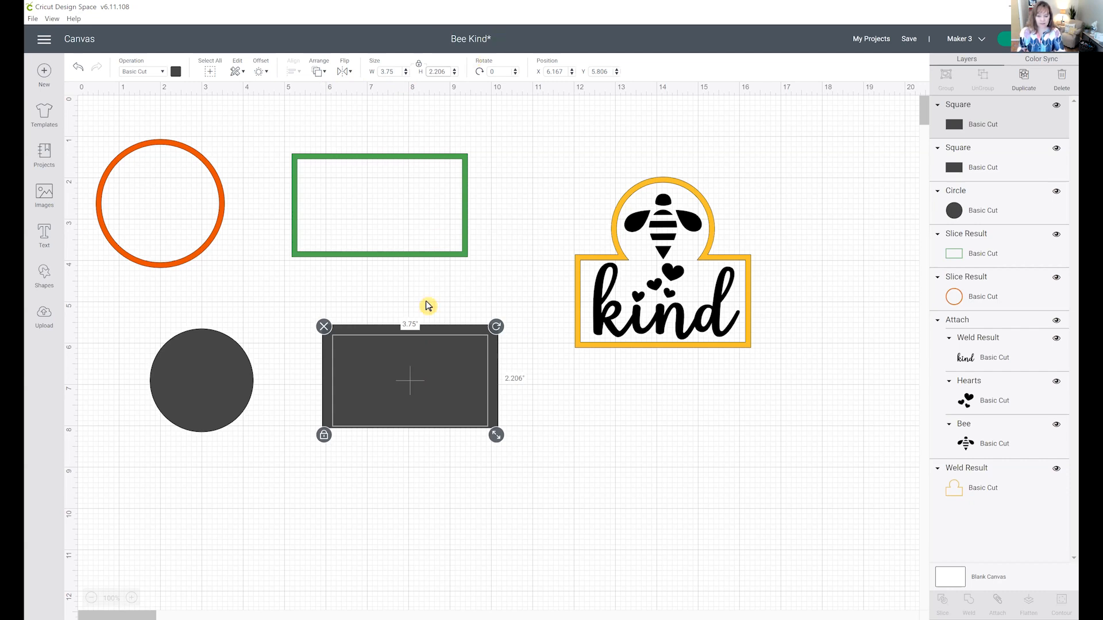
drag(409, 362, 407, 358)
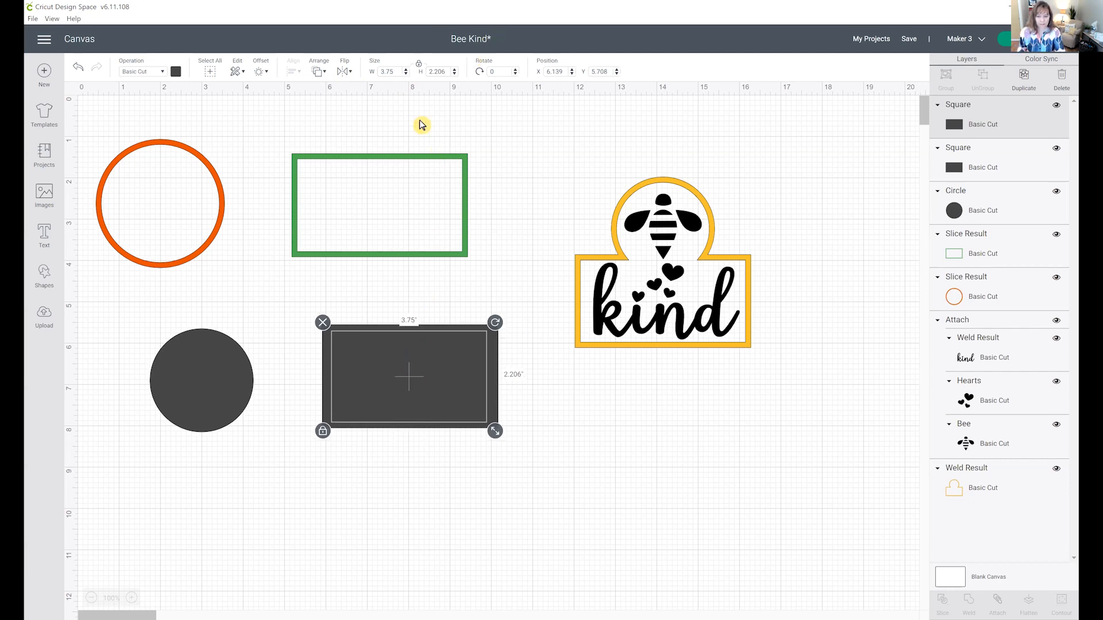
click(419, 65)
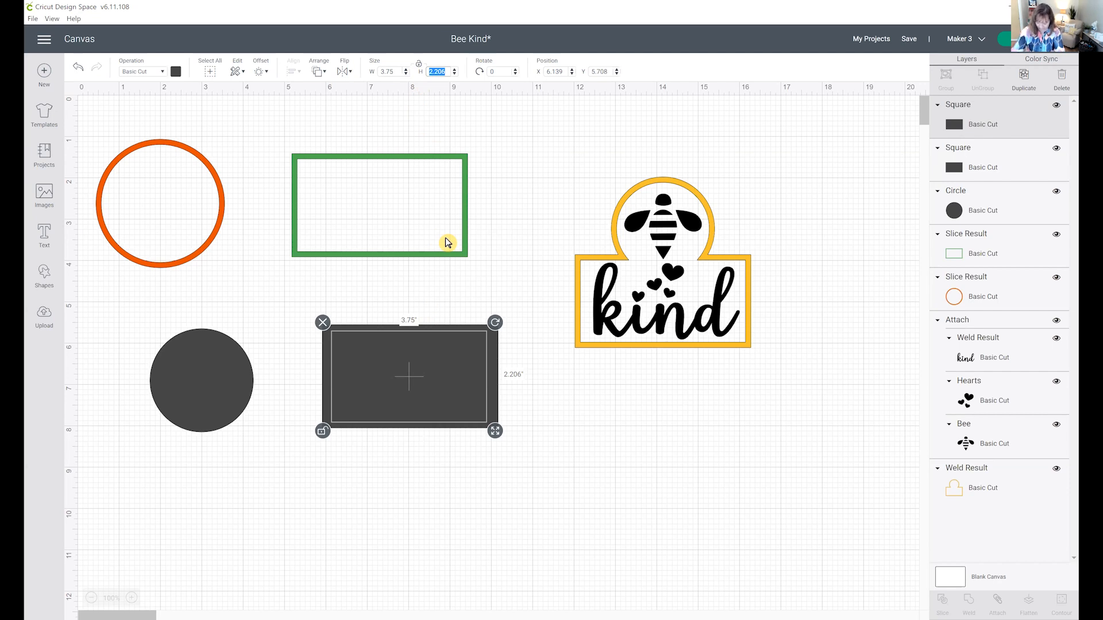
text(2)
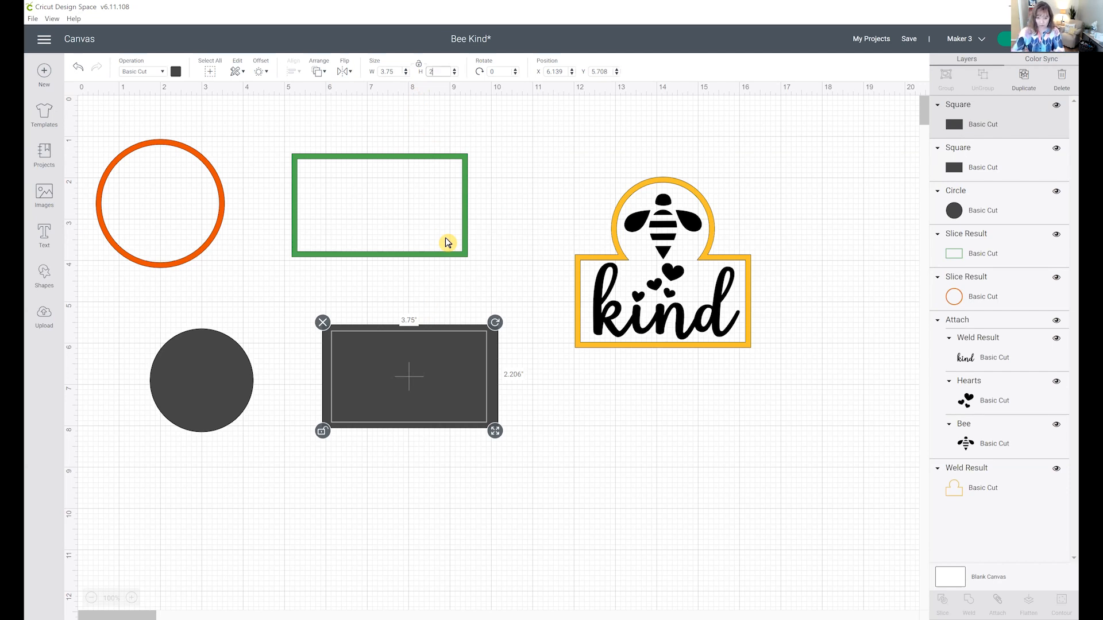
key(Return)
- Select both dark grey rectangles and center the smaller one on the larger one with the Center alignment
mouse_move(452, 413)
mouse_down()
mouse_move(468, 386)
mouse_move(440, 393)
mouse_move(451, 396)
mouse_up()
drag(293, 299, 380, 383)
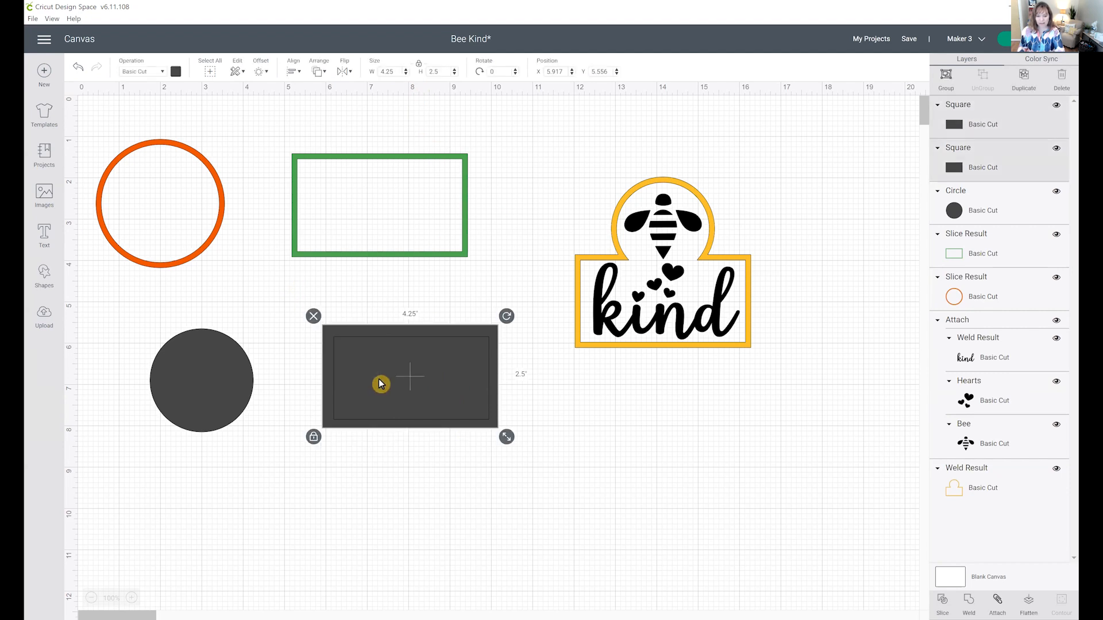
click(315, 71)
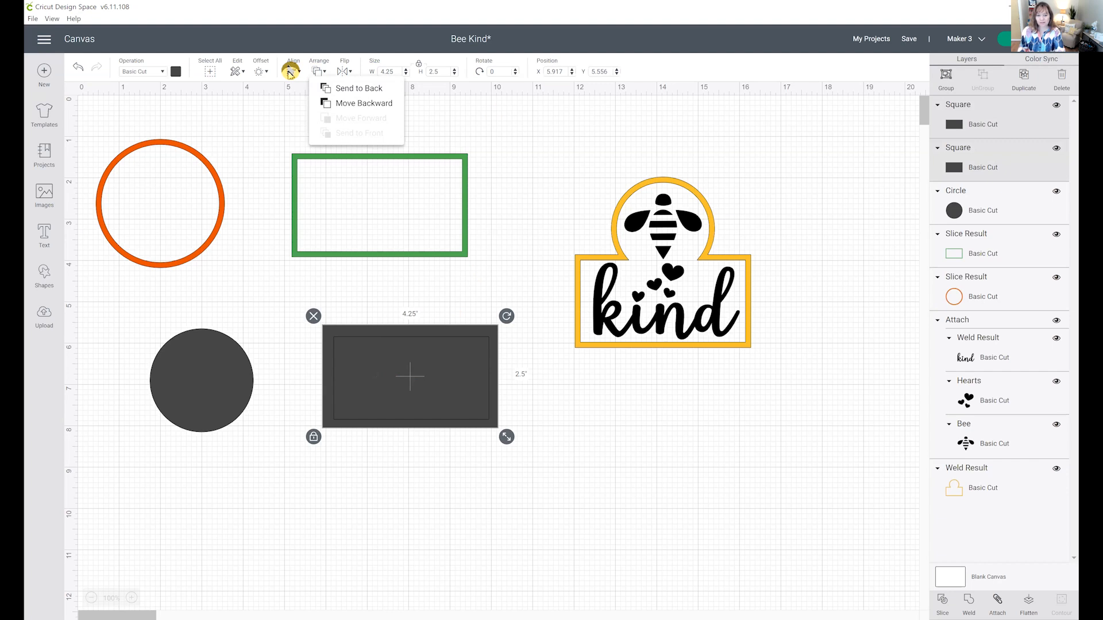
click(293, 73)
click(293, 73)
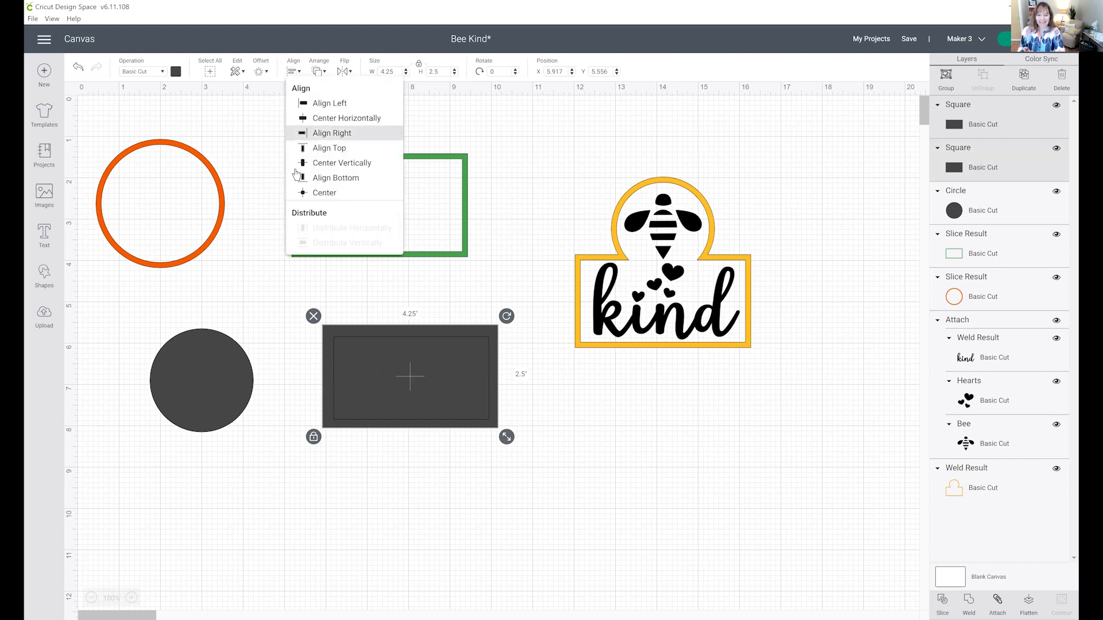
click(339, 196)
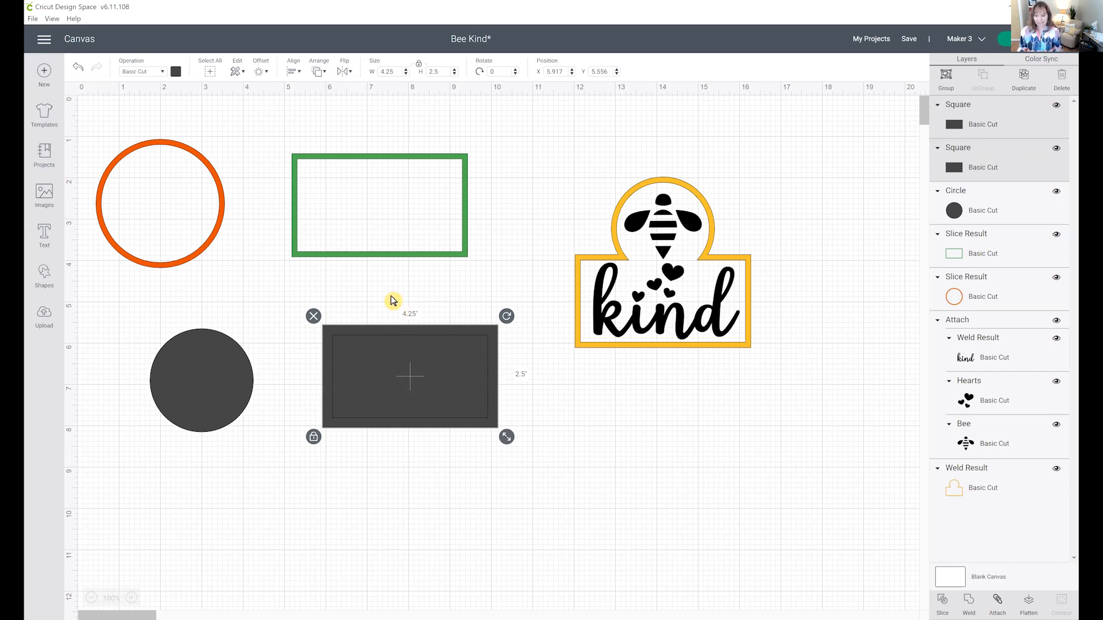
- Slice the two centered dark grey rectangles and delete one leftover inner rectangle, keeping the cut frame
click(354, 302)
drag(347, 295, 405, 406)
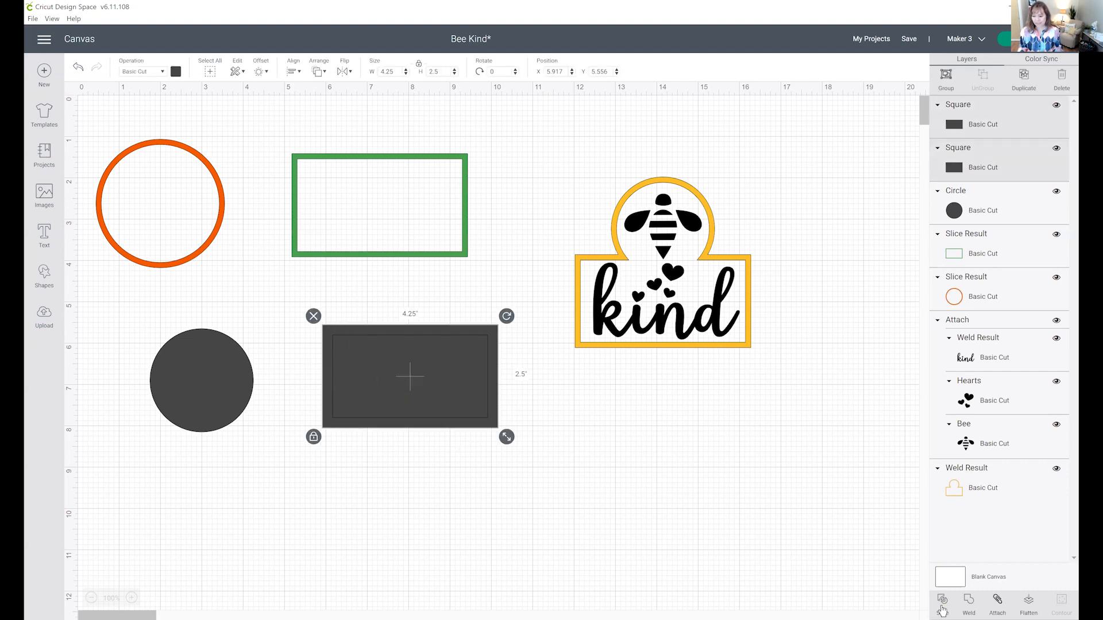
click(439, 389)
key(Delete)
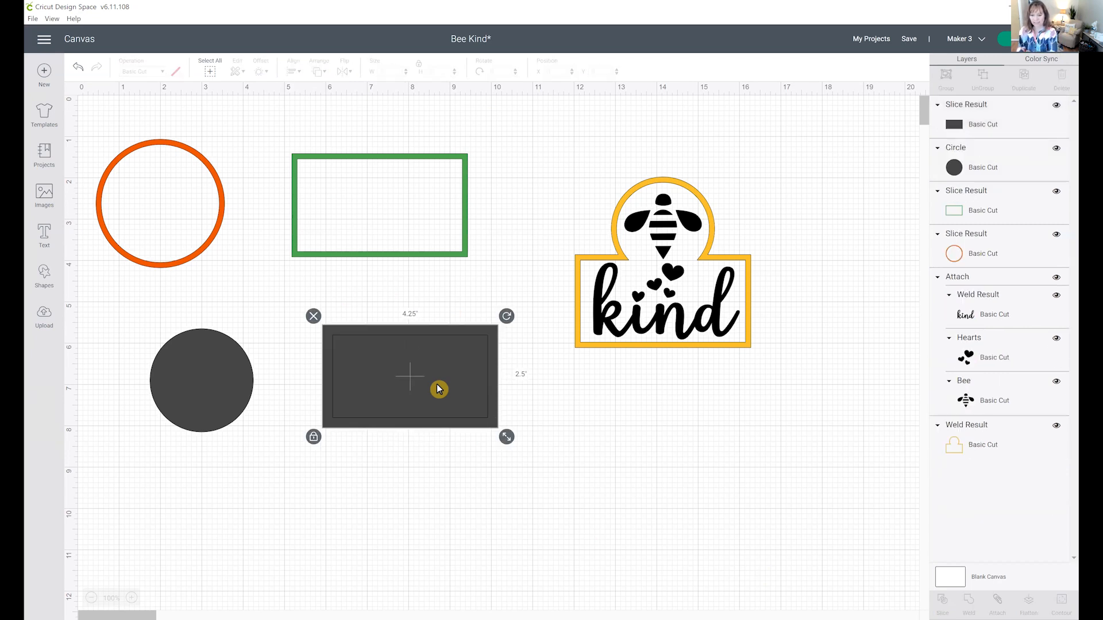
key(ctrl+z)
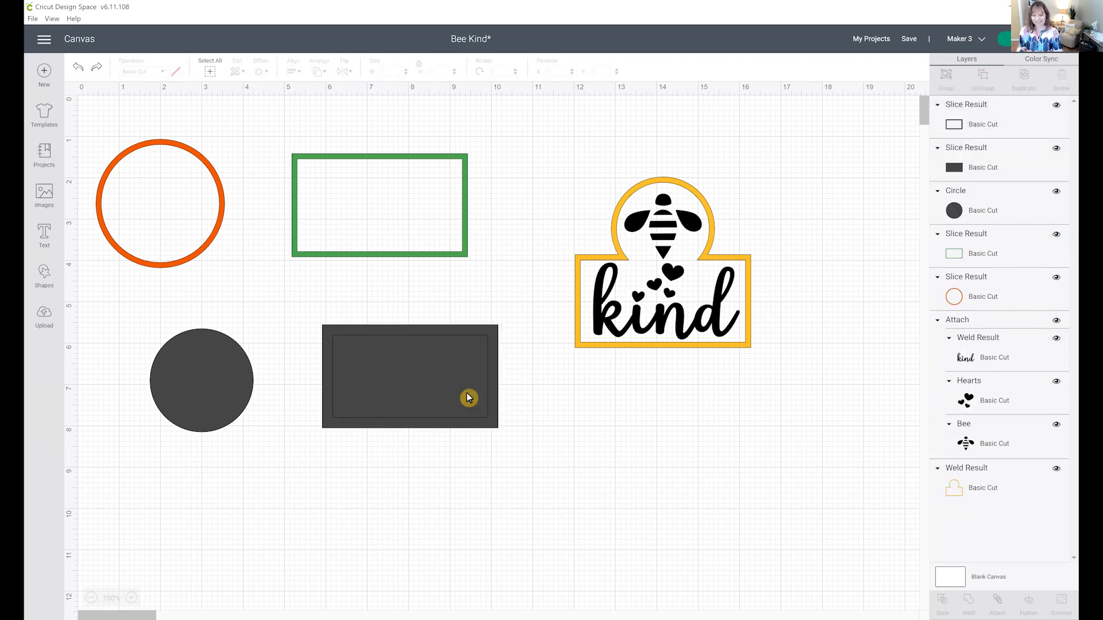
- Pull the dark grey frame aside, delete the remaining inner rectangle and place the frame at about X 5.8, Y 5.4 in
click(468, 398)
drag(469, 398, 582, 473)
click(432, 365)
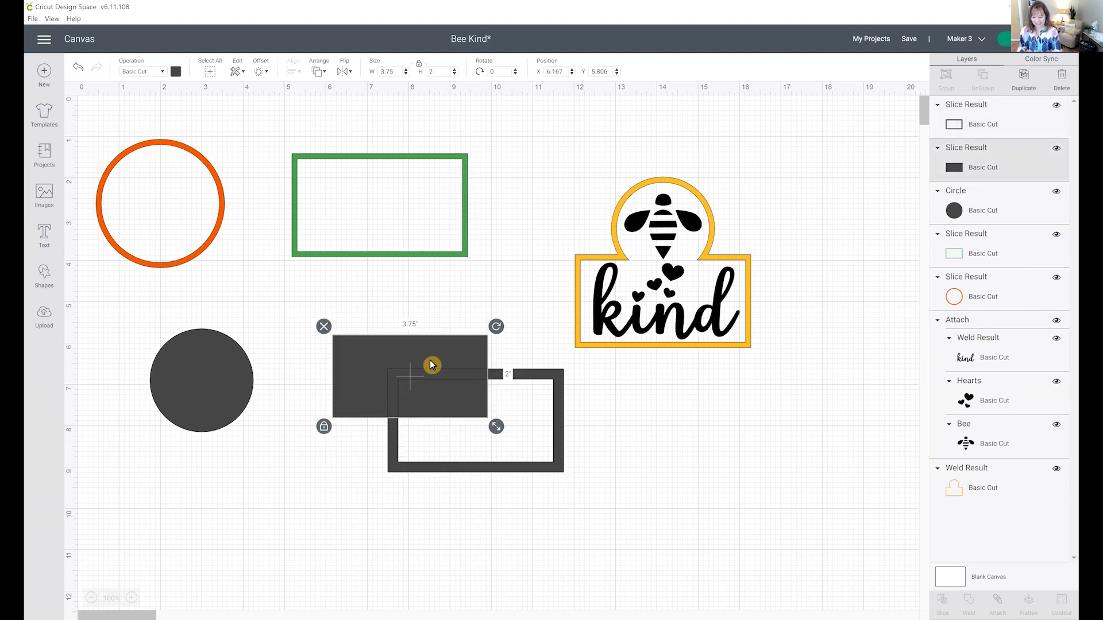
key(Delete)
drag(462, 382, 391, 331)
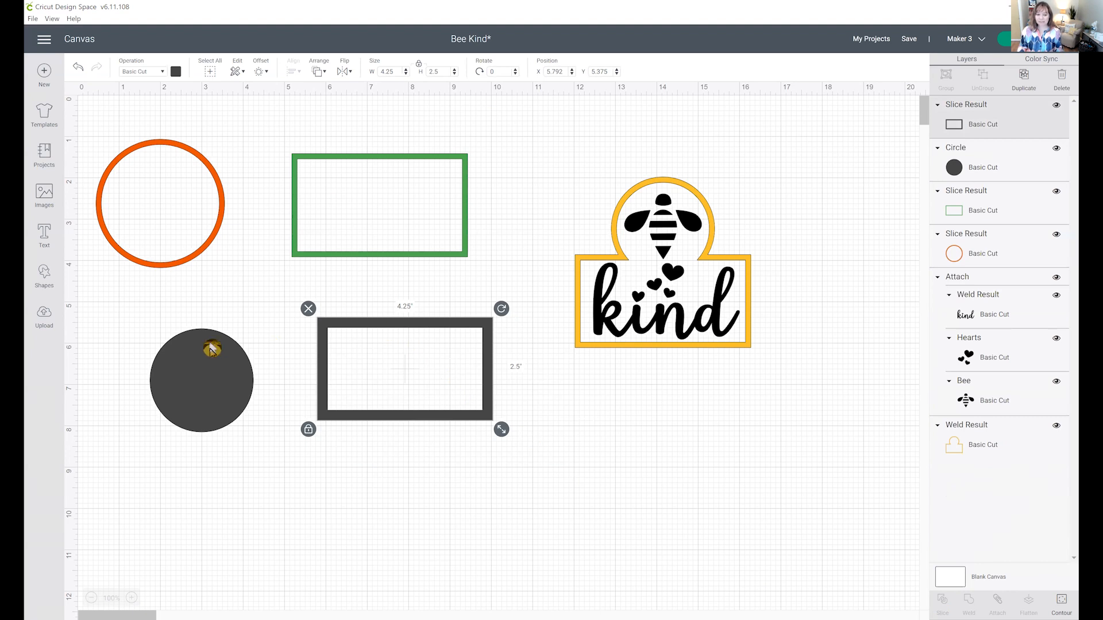
- Duplicate the dark grey circle and set the copy's width to 2 in with its proportions locked
click(214, 348)
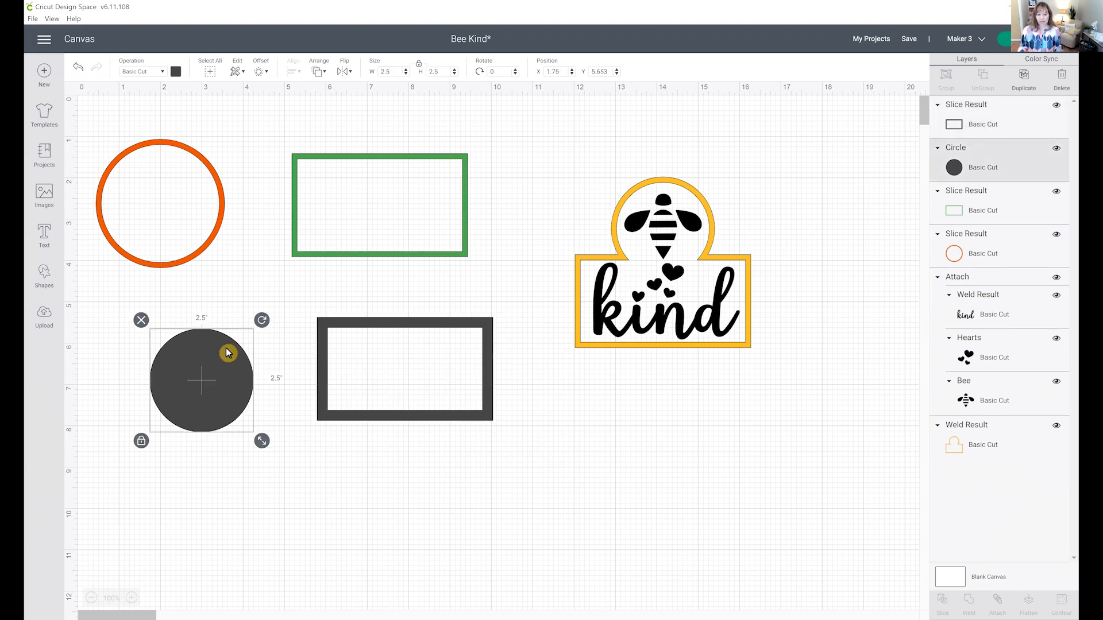
right_click(228, 355)
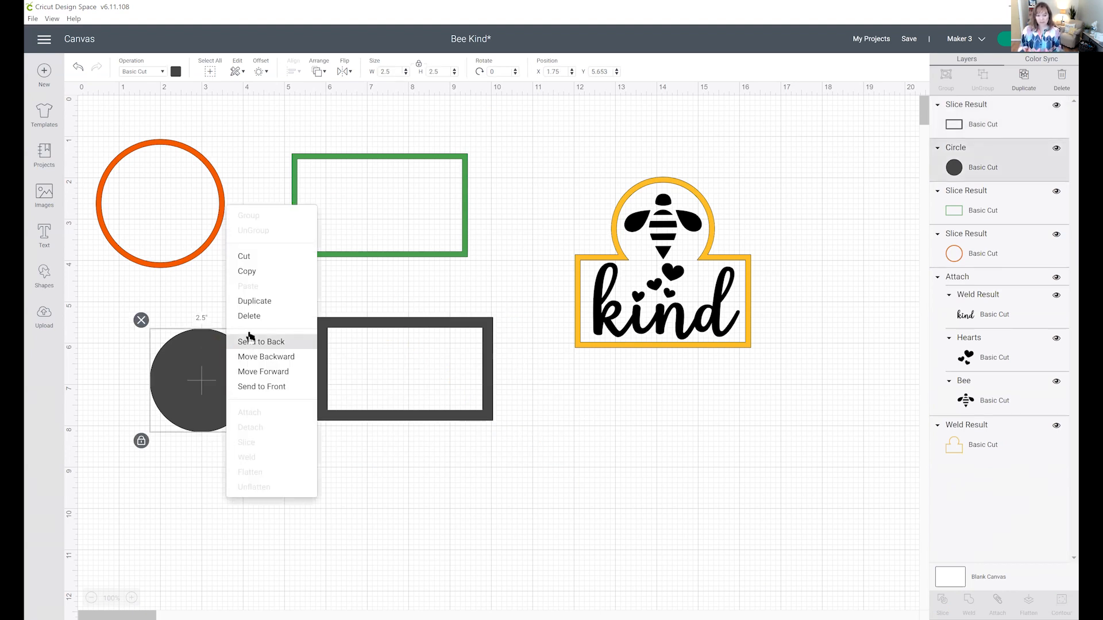
drag(212, 374, 215, 374)
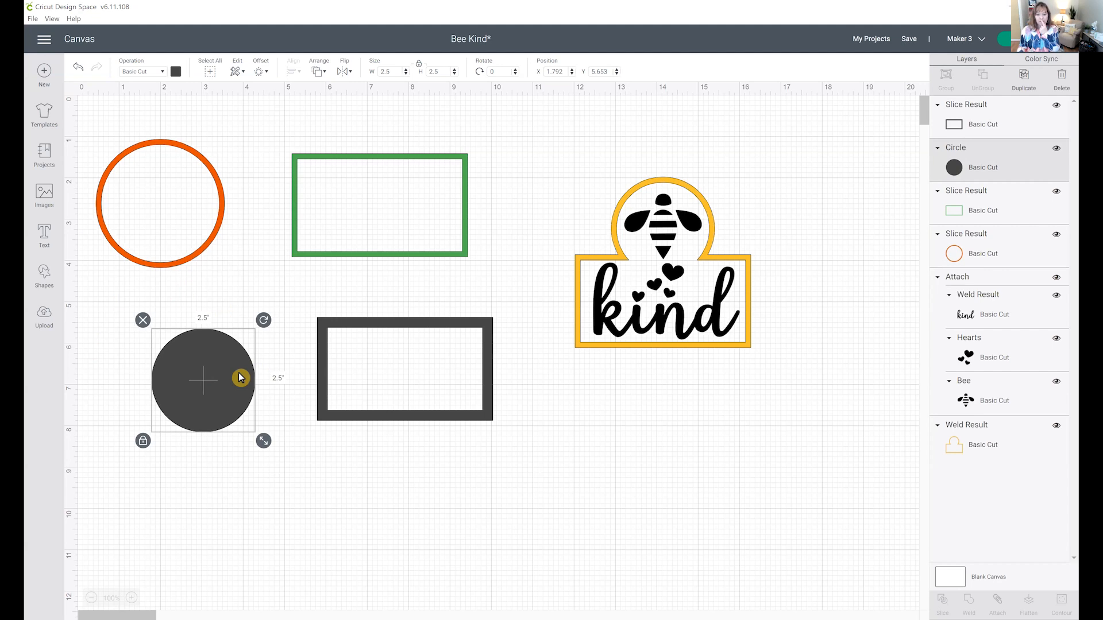
right_click(1003, 166)
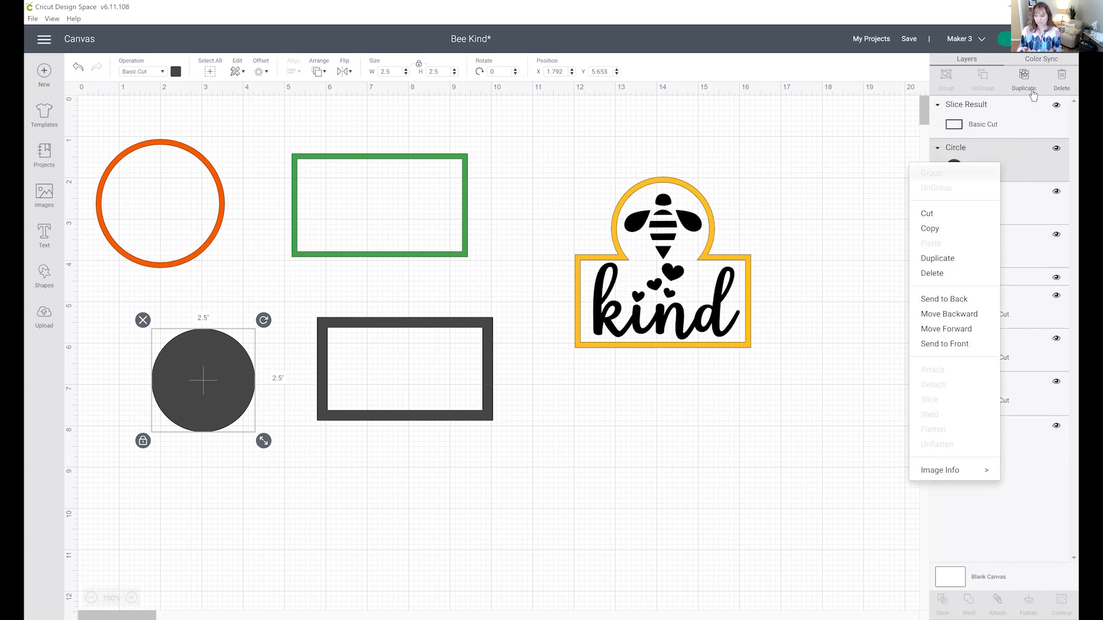
key(ctrl+d)
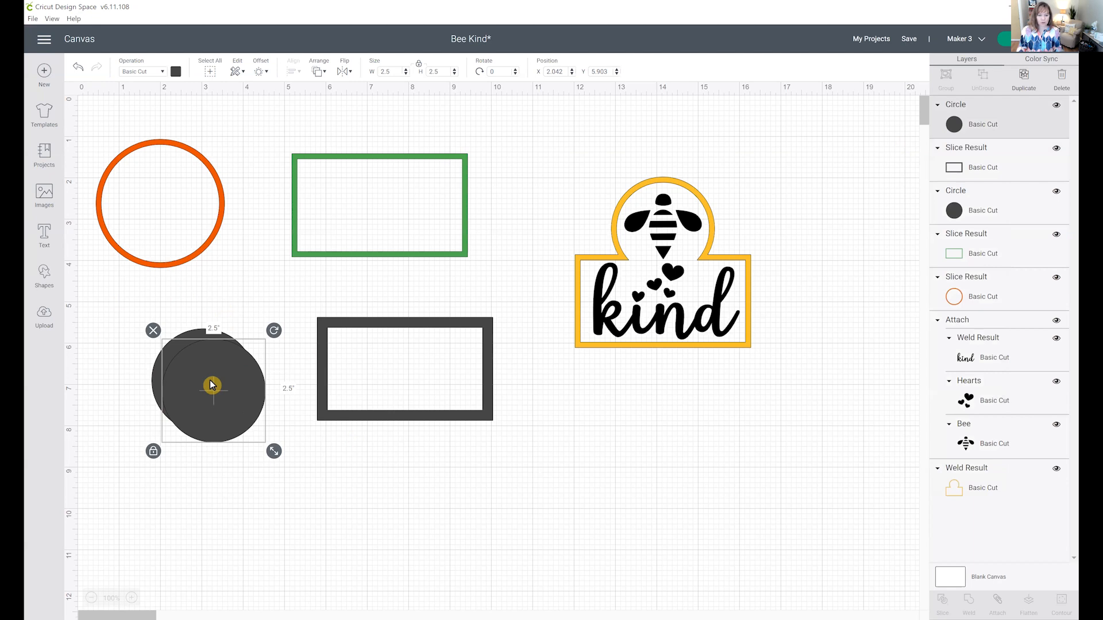
drag(392, 72, 348, 72)
text(2)
key(Return)
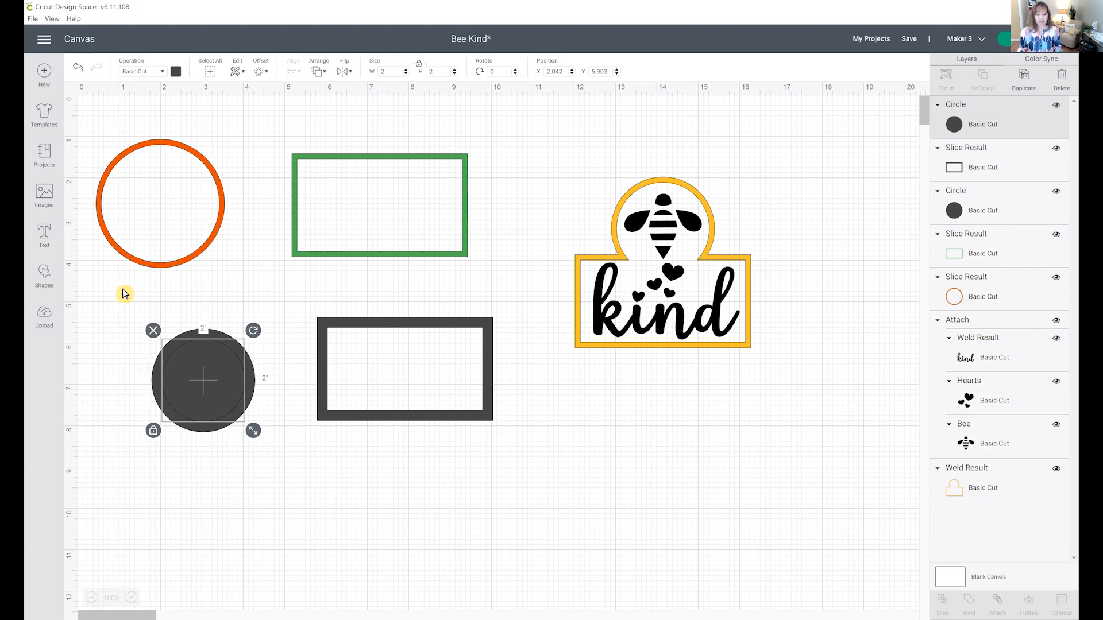
drag(145, 332, 218, 429)
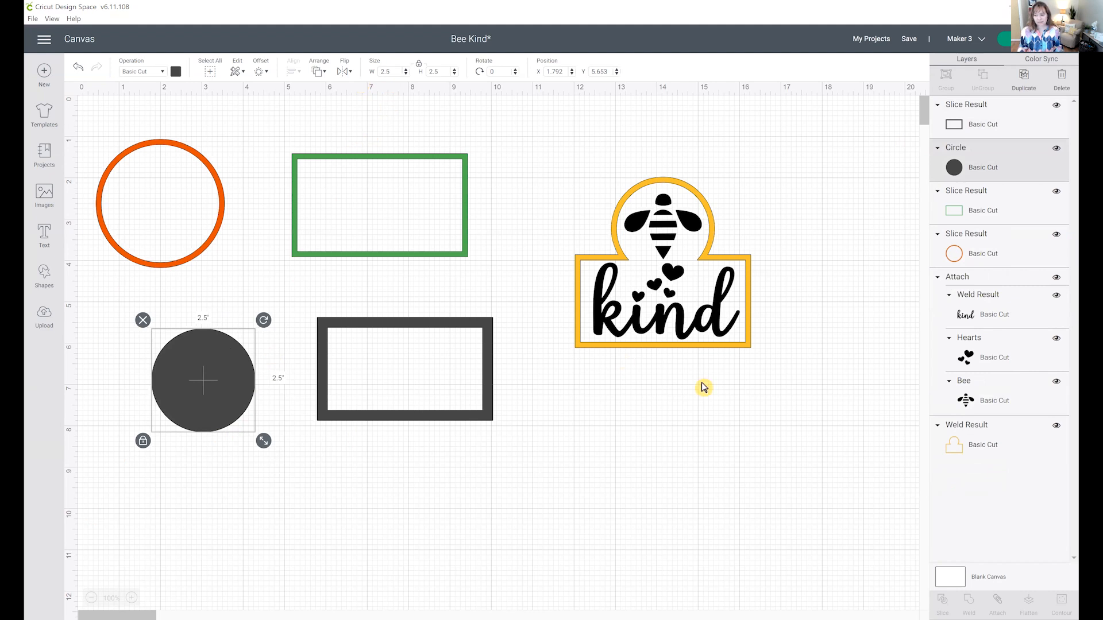
drag(241, 372, 213, 359)
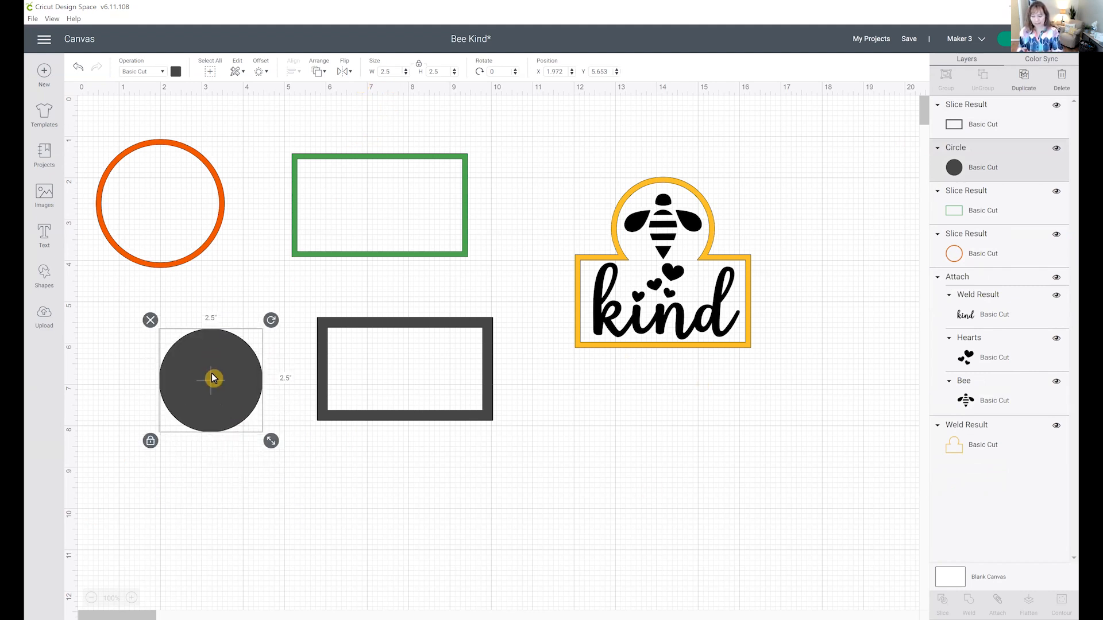
key(ctrl+z)
click(220, 402)
key(ctrl+c)
key(ctrl+v)
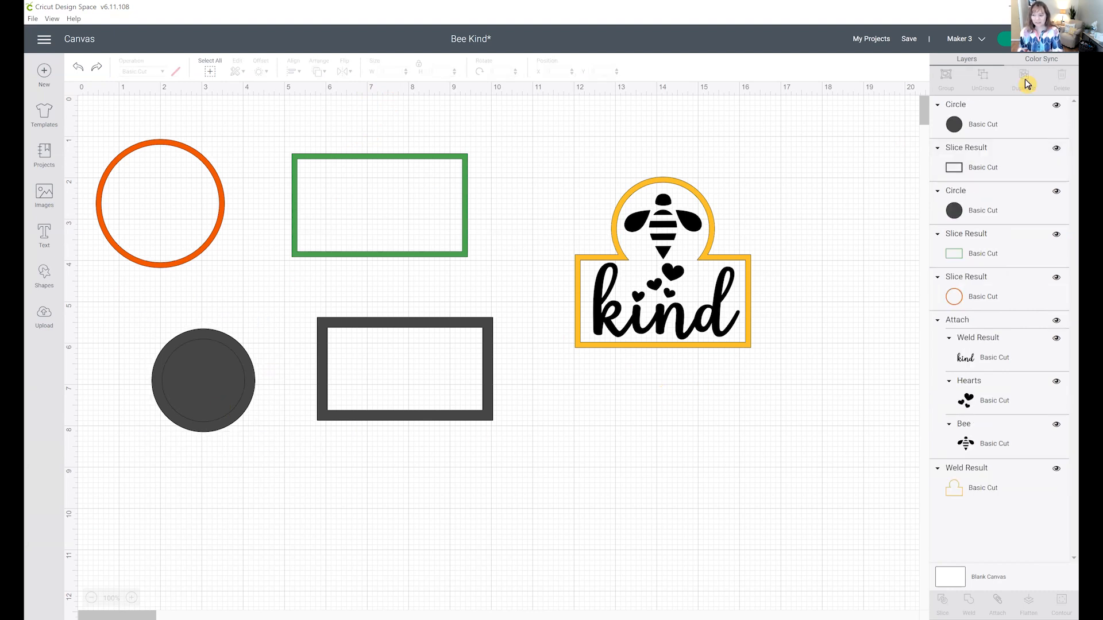
- Move the 2 in circle's layer directly above the larger circle's layer and slice the two dark grey circles
drag(1014, 187, 987, 139)
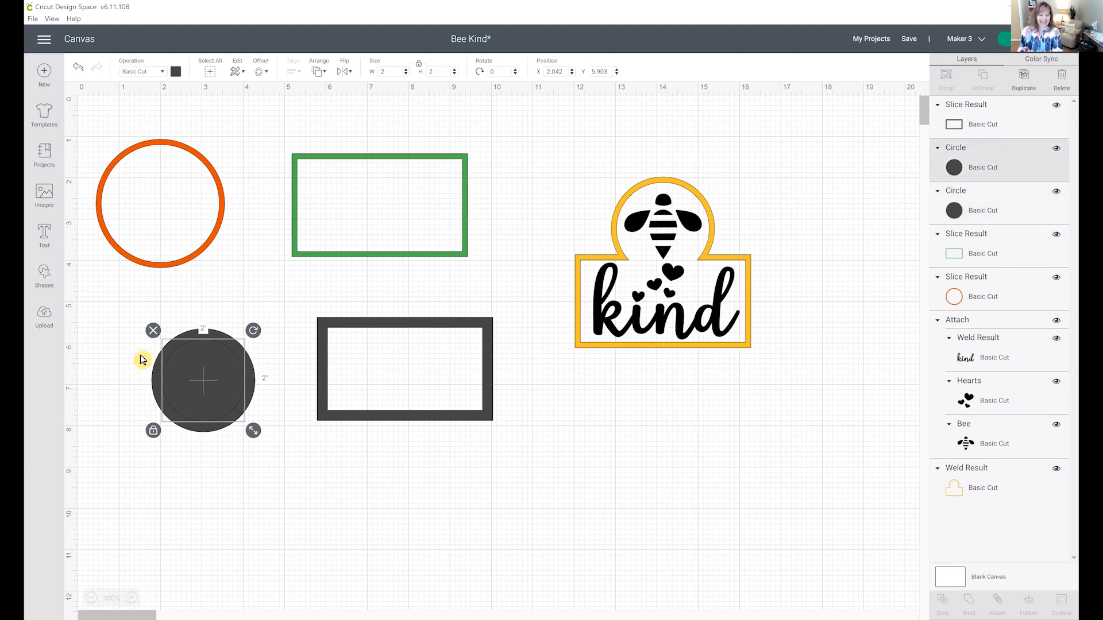
click(230, 318)
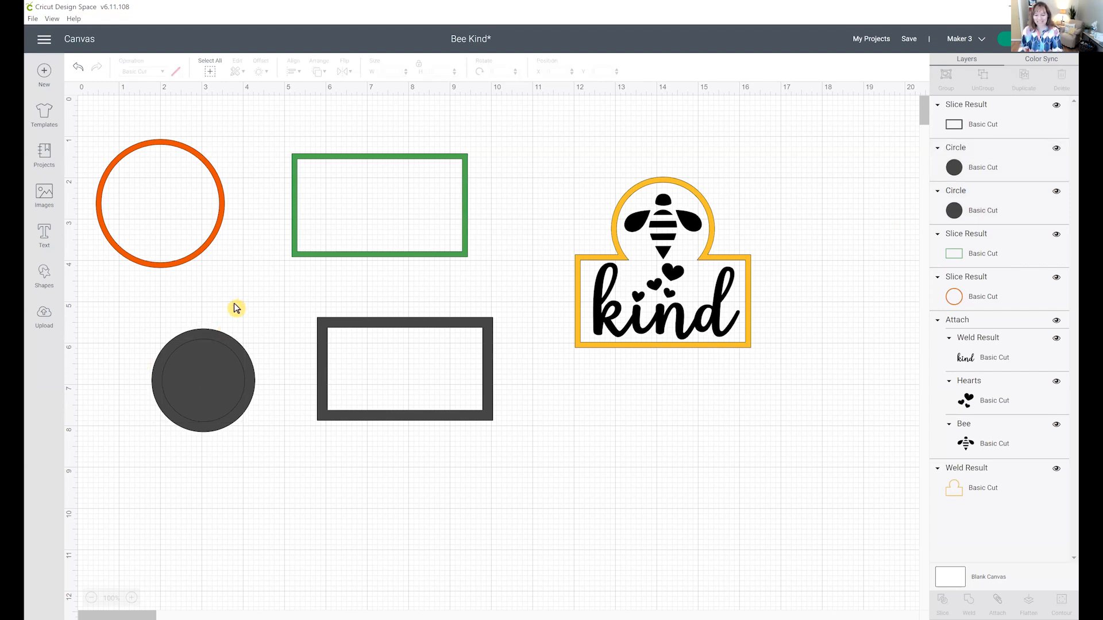
drag(231, 310, 215, 425)
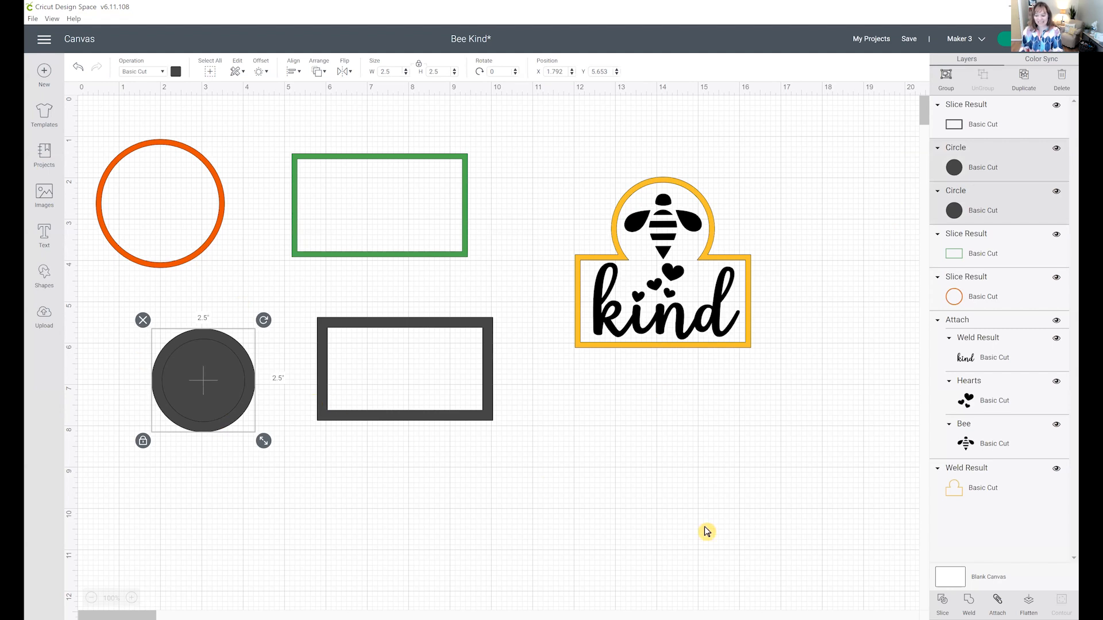
click(941, 603)
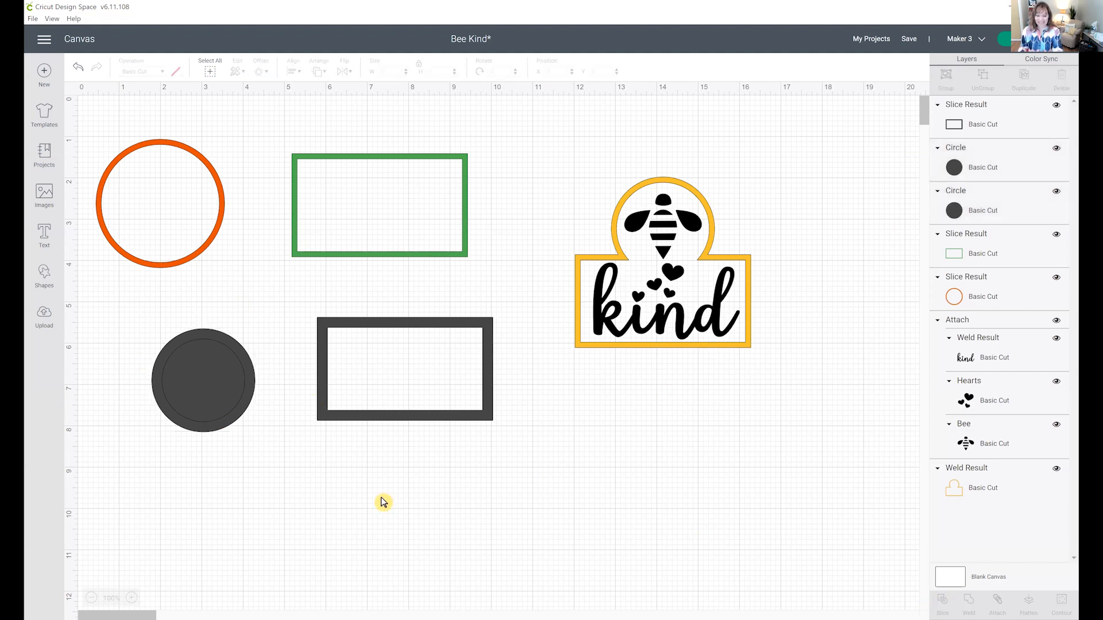
- Pull the dark grey ring aside, delete both leftover inner circles and place the ring at about X 2.2, Y 5.7 in
drag(201, 376, 250, 348)
click(172, 364)
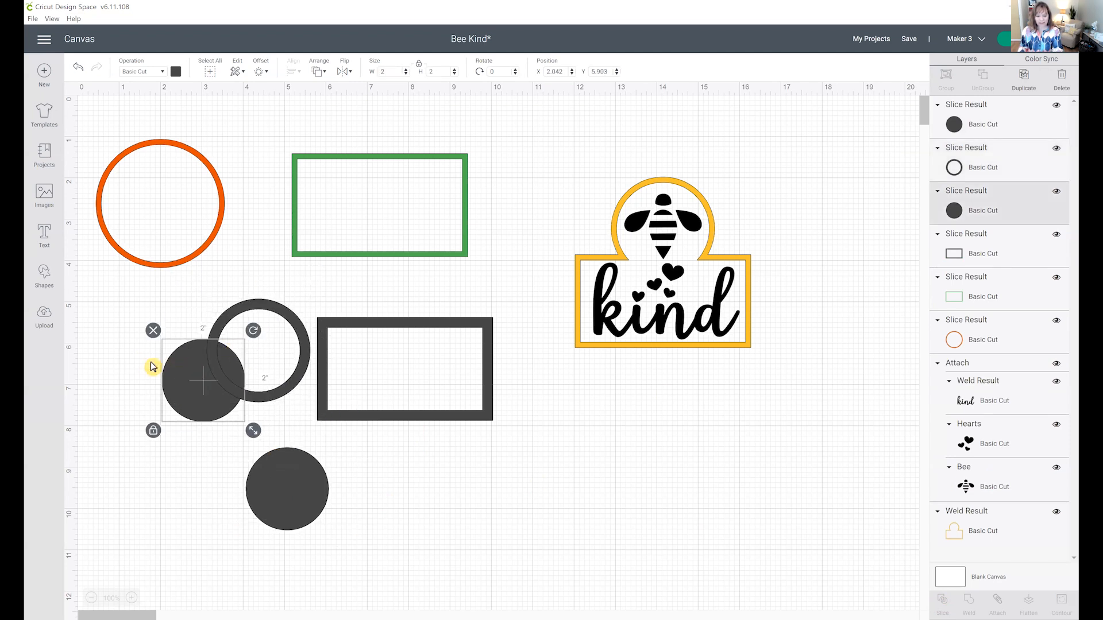
key(Delete)
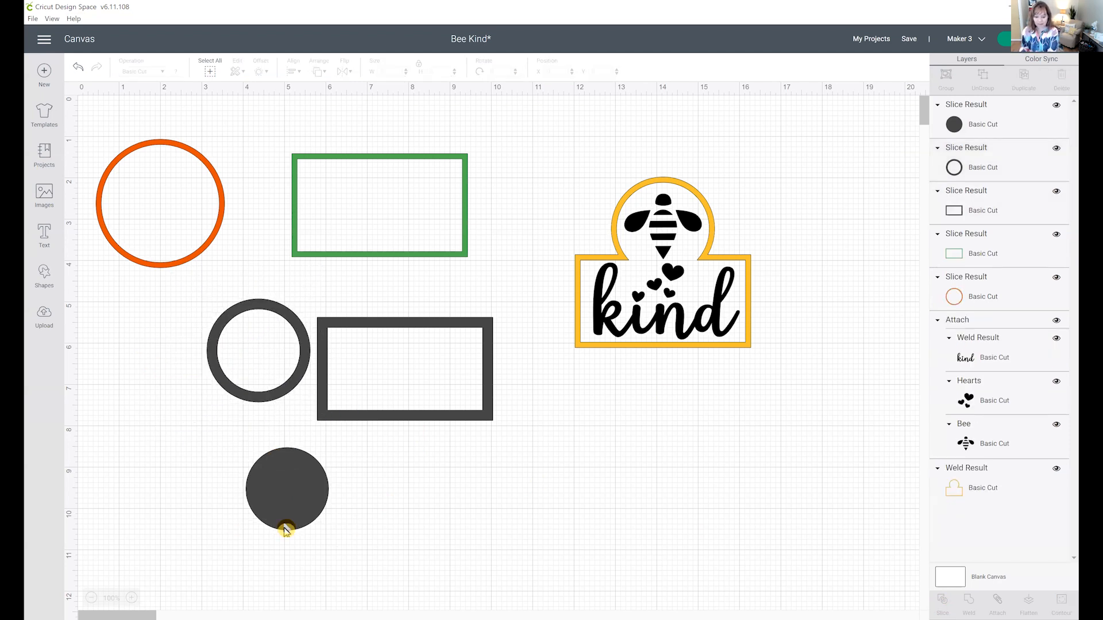
click(324, 506)
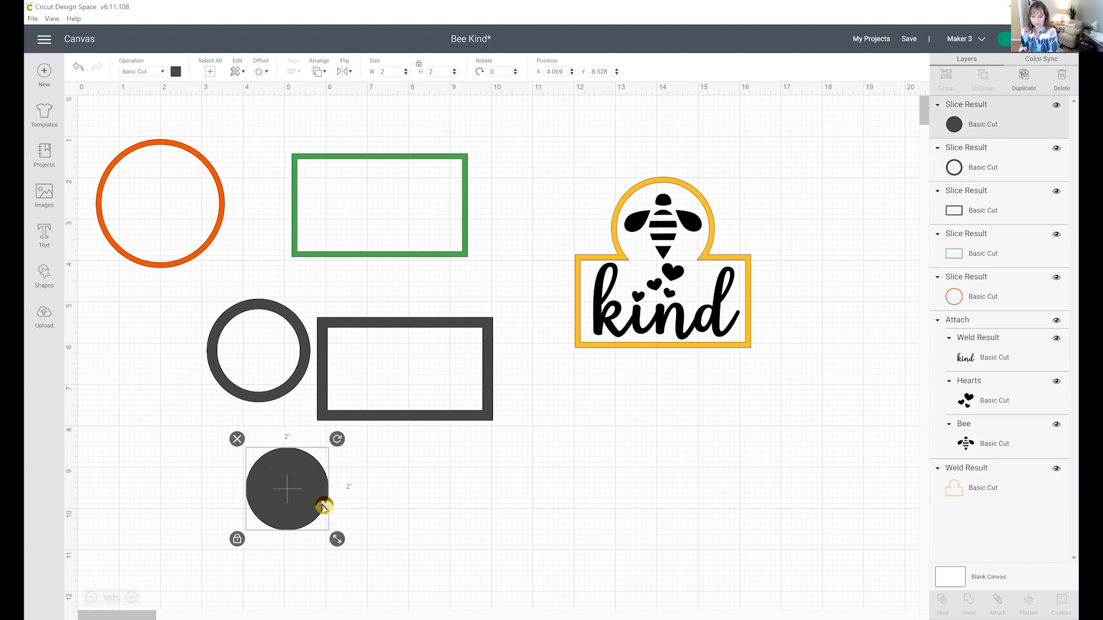
key(Delete)
drag(270, 390, 233, 420)
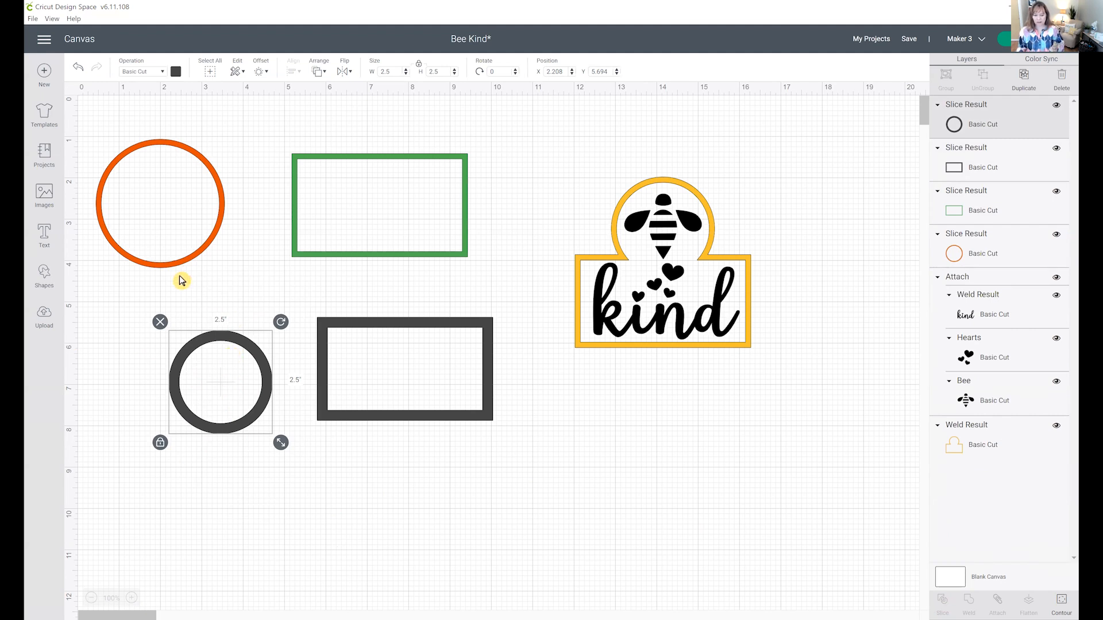
- Delete the dark grey ring and the dark grey rectangular frame together
drag(129, 309, 465, 443)
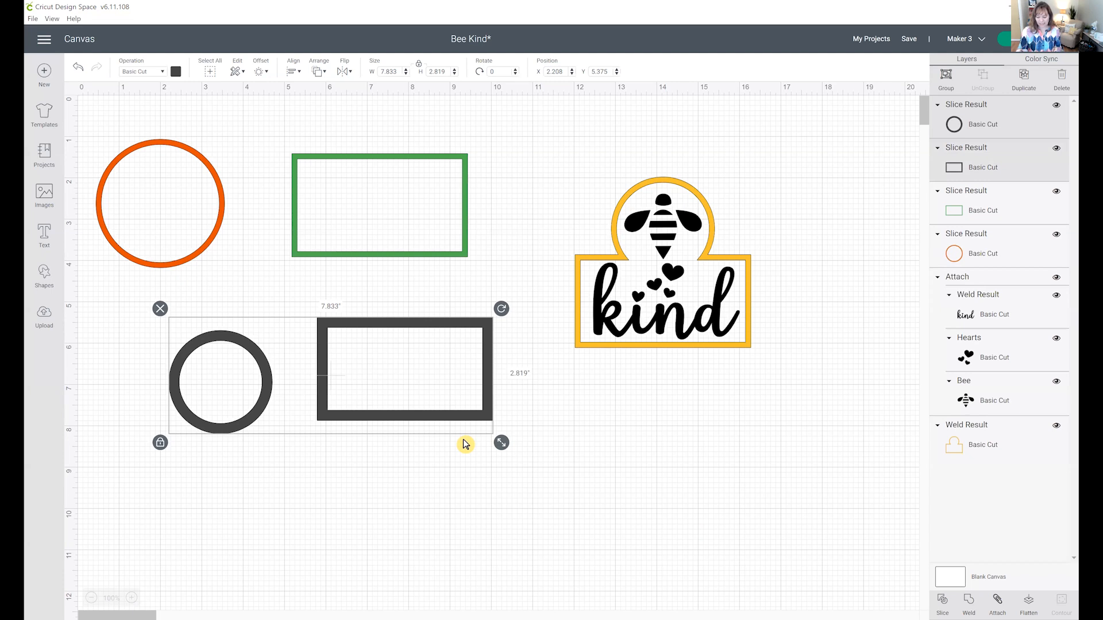
key(Delete)
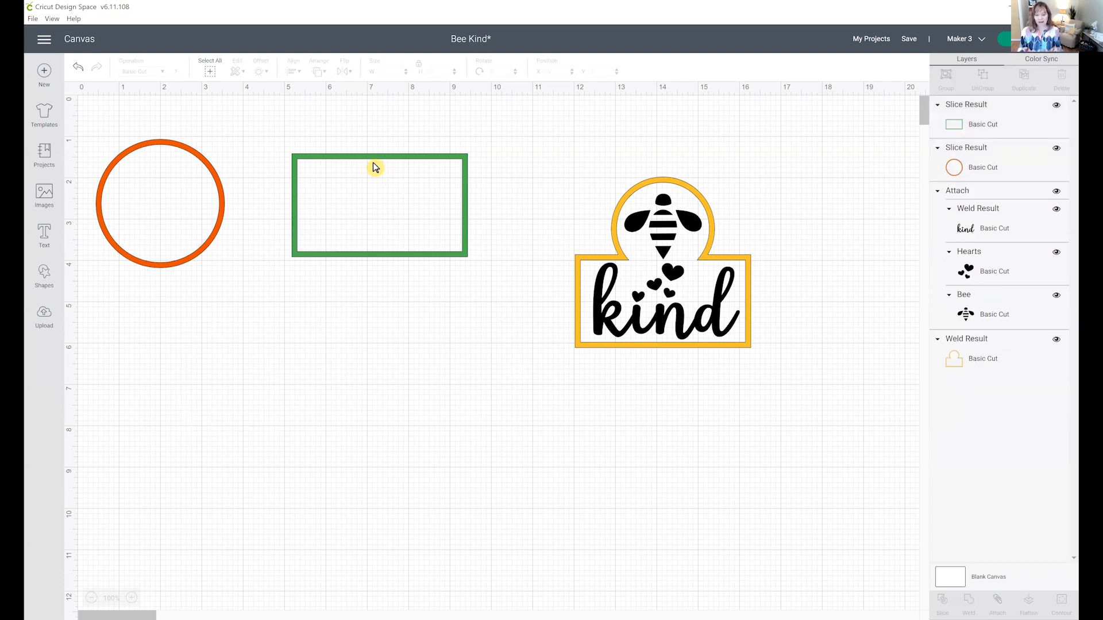
- Move the green frame to about X 3.9, Y 6 in and overlap its upper edge with the orange ring
drag(381, 153, 339, 252)
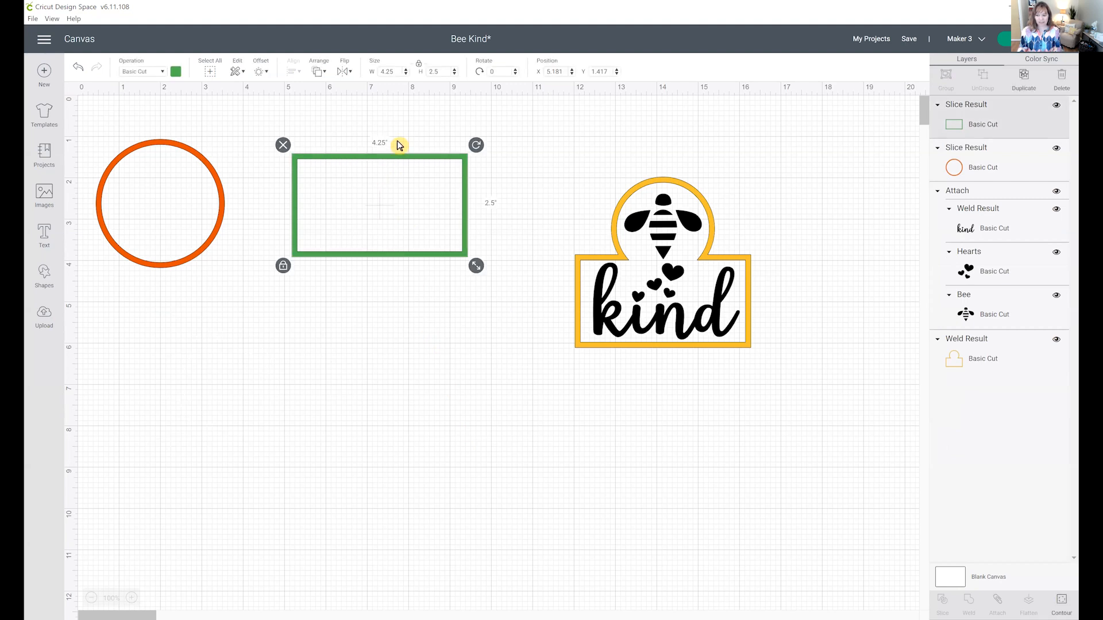
drag(381, 161, 330, 349)
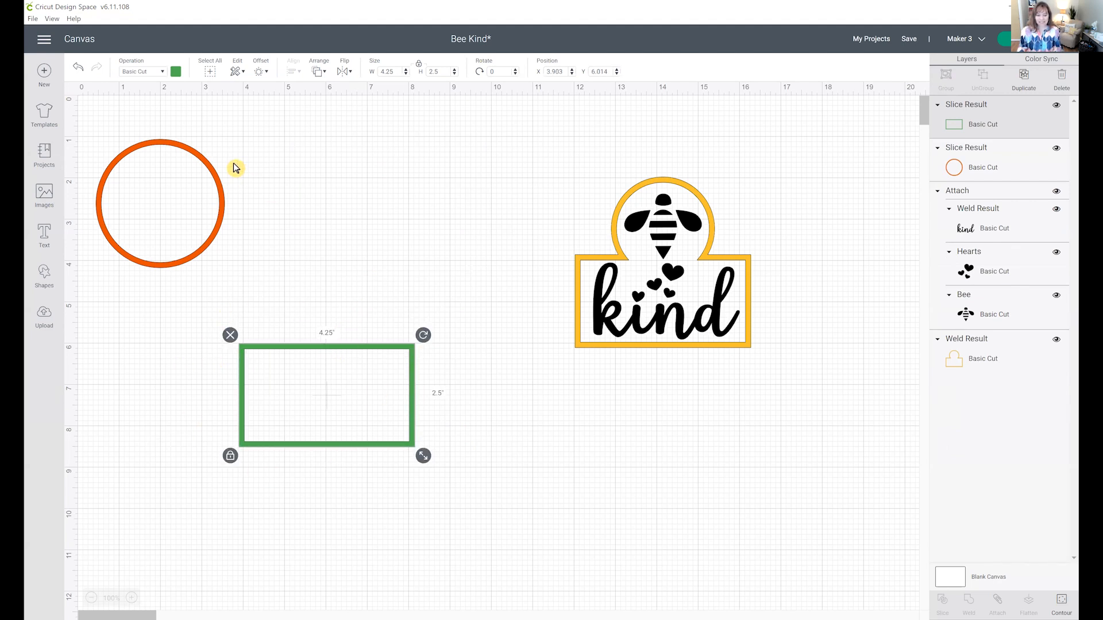
drag(208, 185, 381, 285)
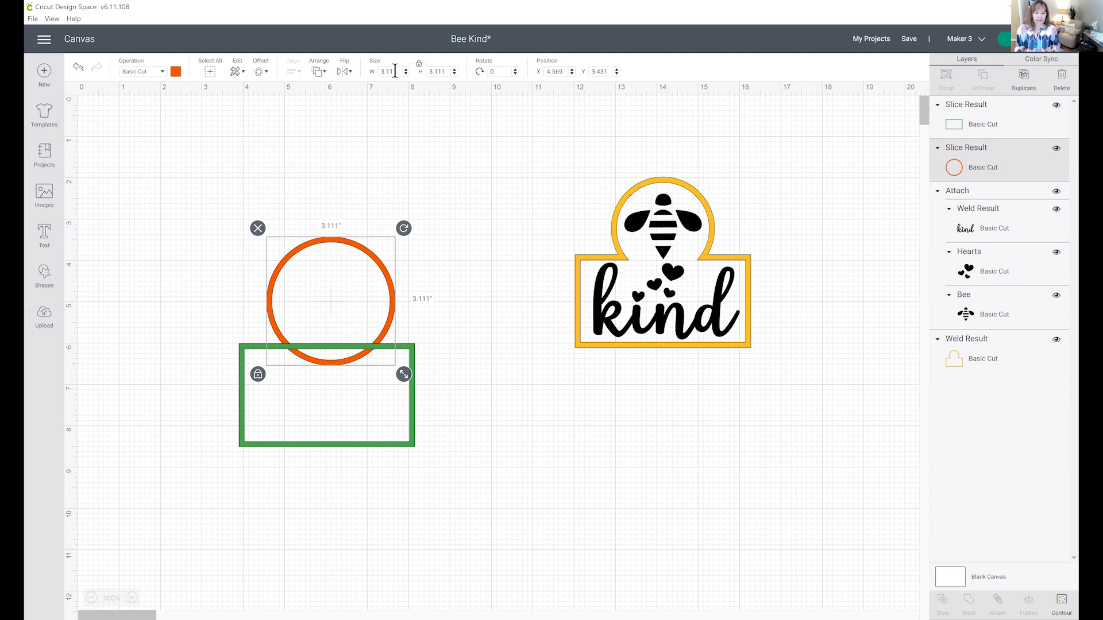
drag(397, 71, 369, 75)
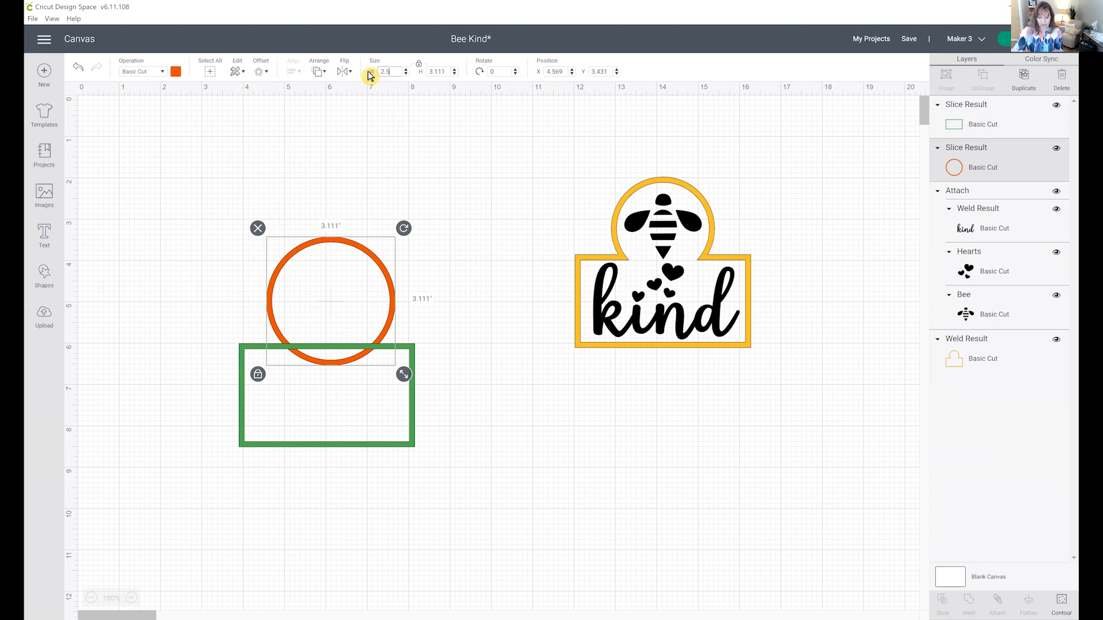
key(Return)
drag(303, 269, 300, 188)
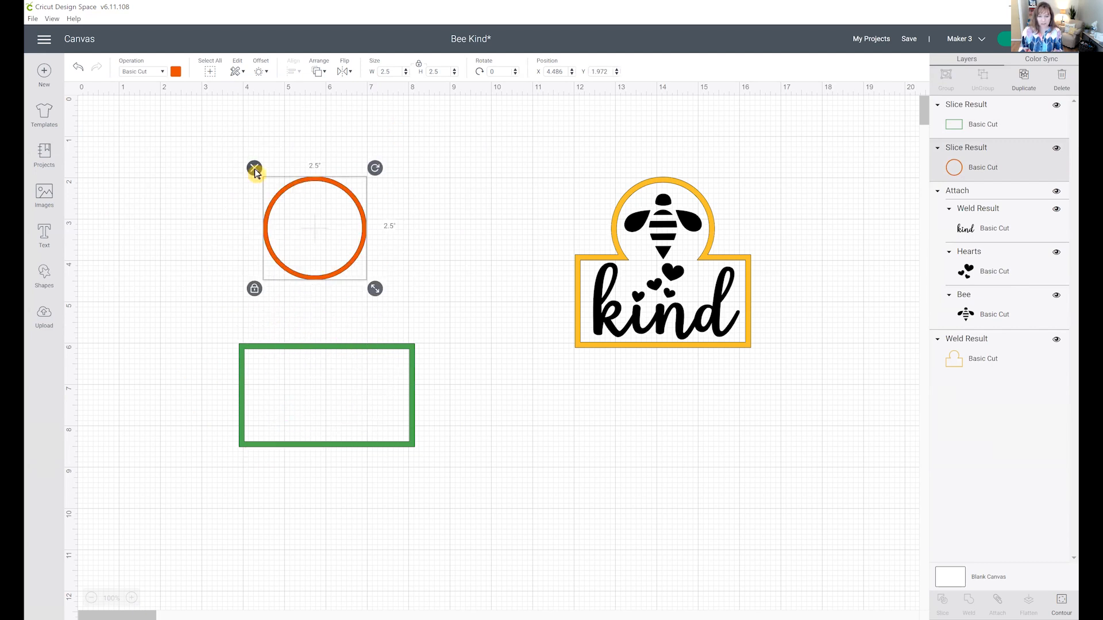
click(254, 169)
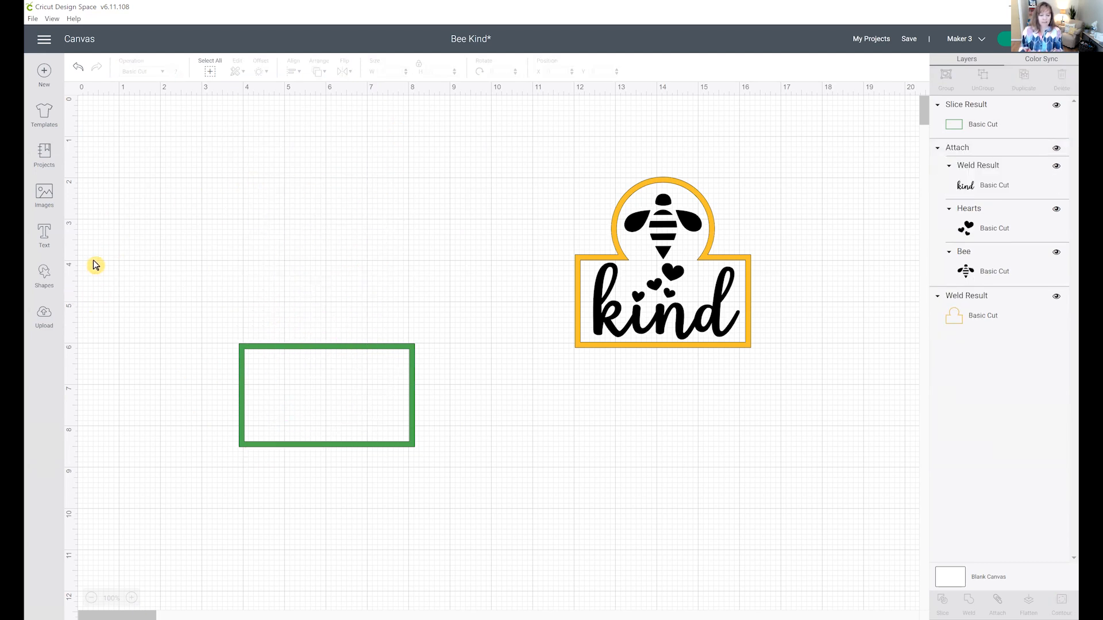
key(ctrl+z)
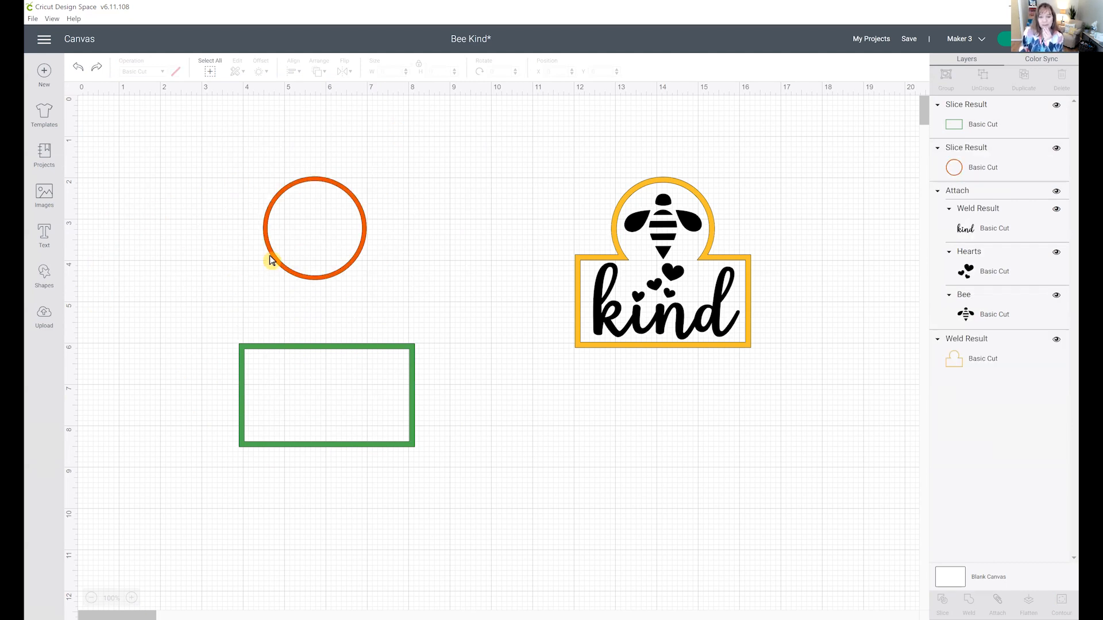
key(ctrl+z)
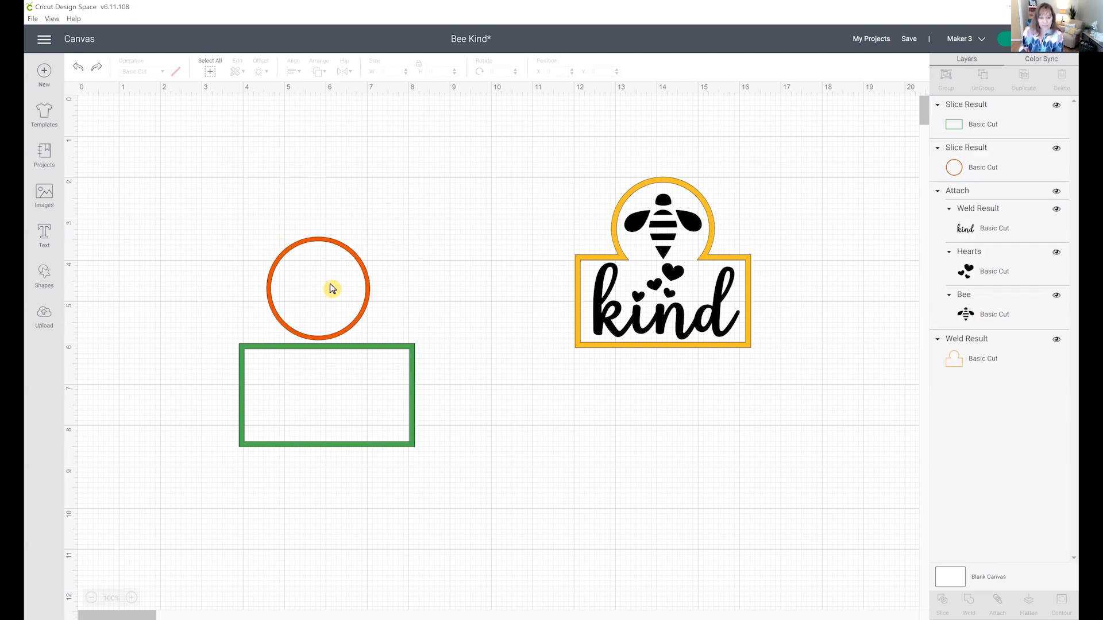
key(ctrl+z)
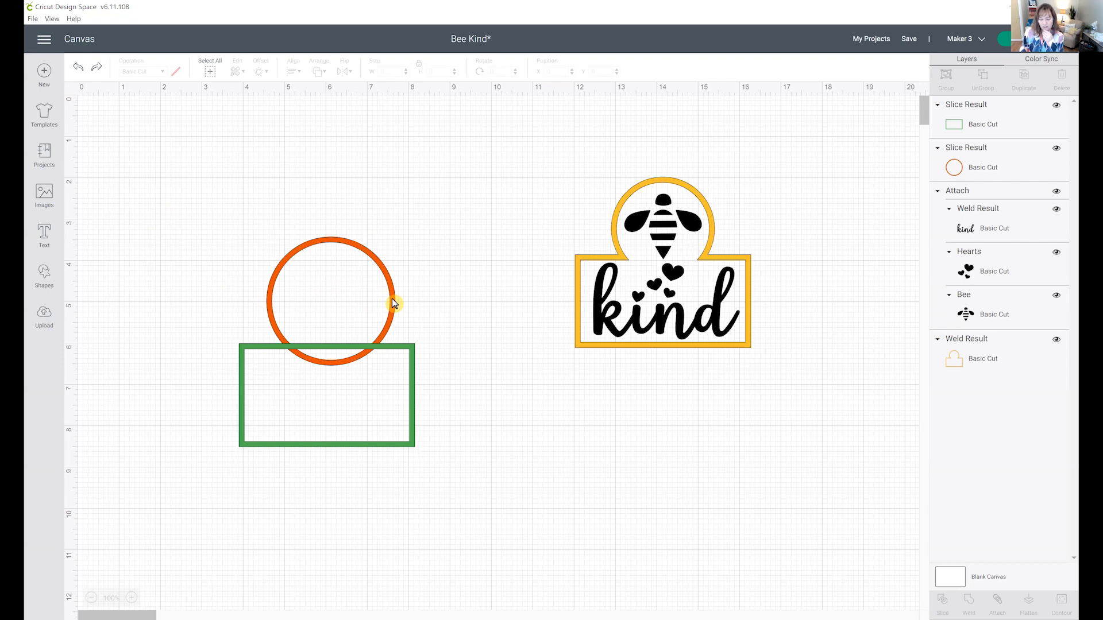
- Move the orange ring onto the green frame at about X 5, Y 5.1 in and bring it in front of the frame
drag(393, 302, 412, 374)
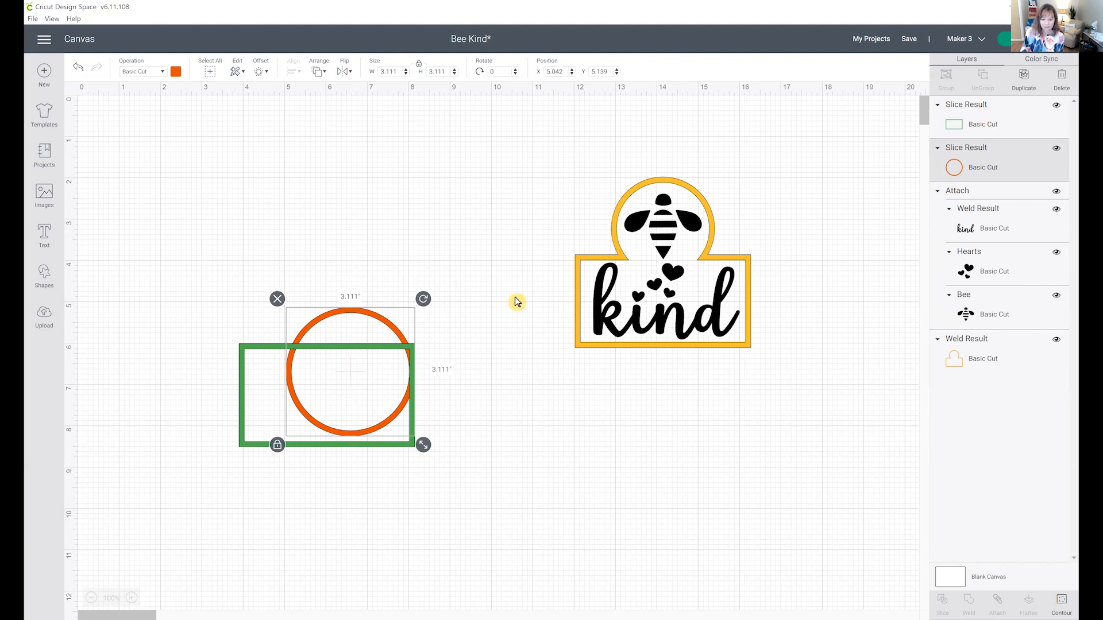
key(ctrl+])
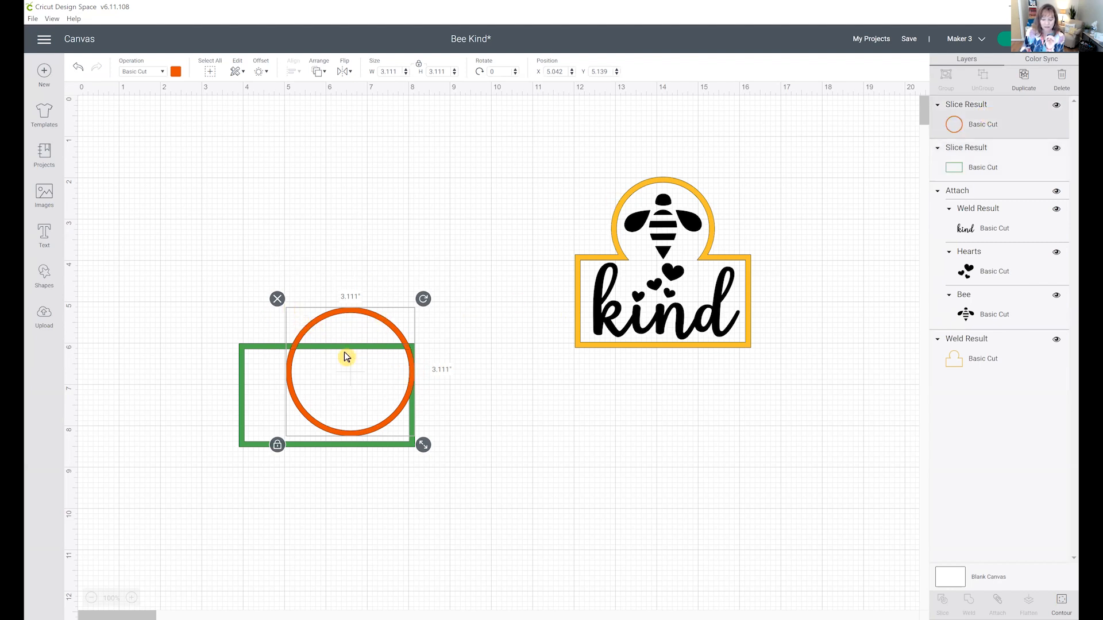
- Shrink the orange ring to about 2.8 in, move it off the green frame and delete it
drag(423, 447, 400, 411)
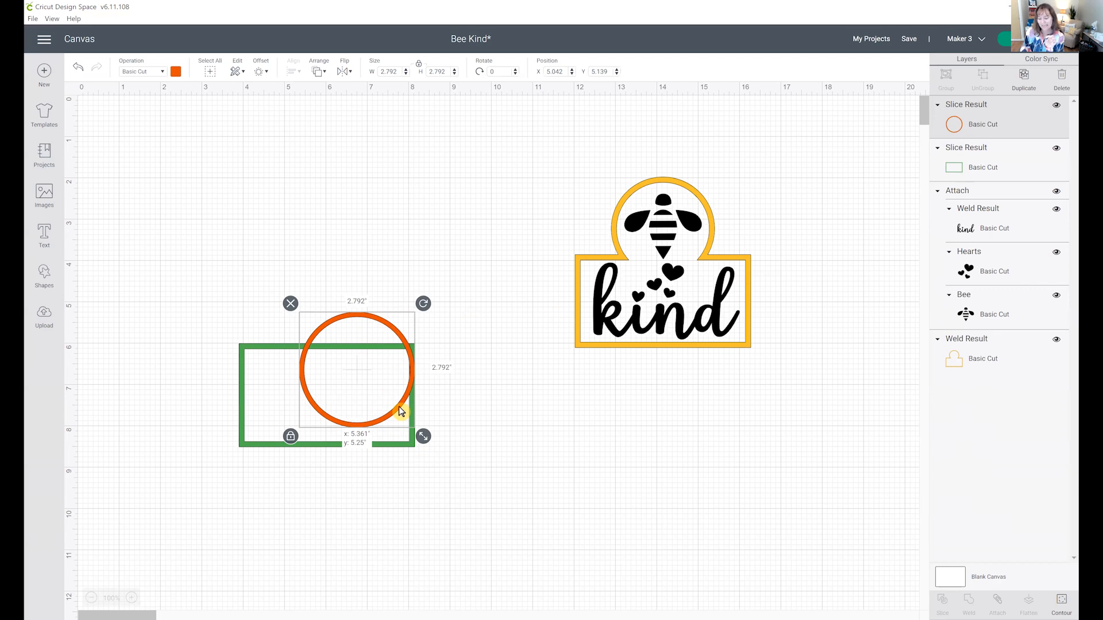
drag(399, 407, 371, 299)
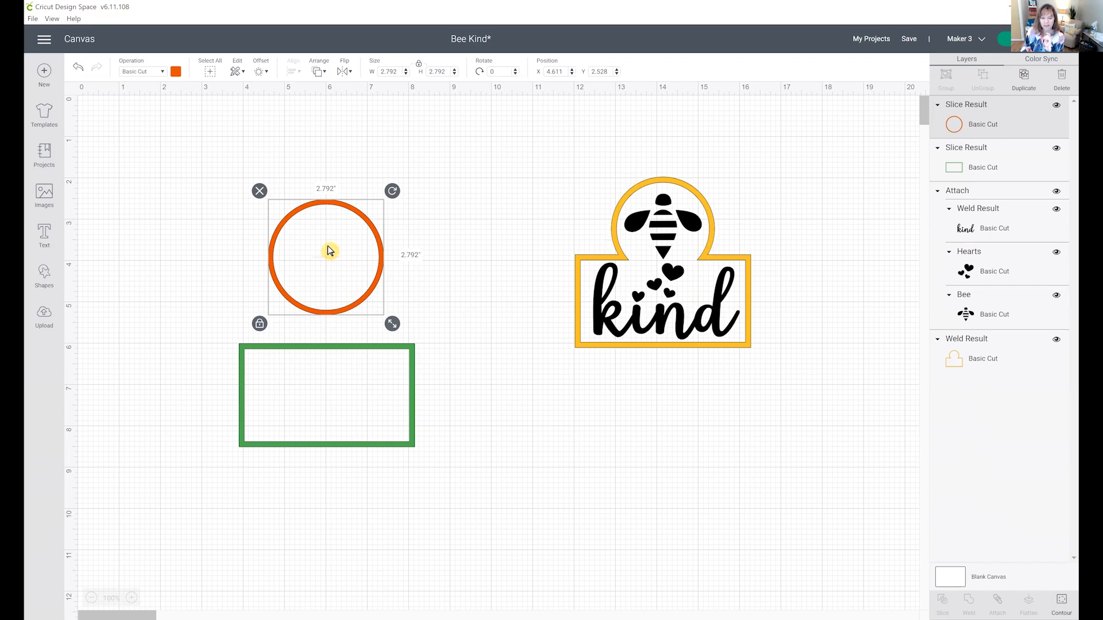
click(260, 191)
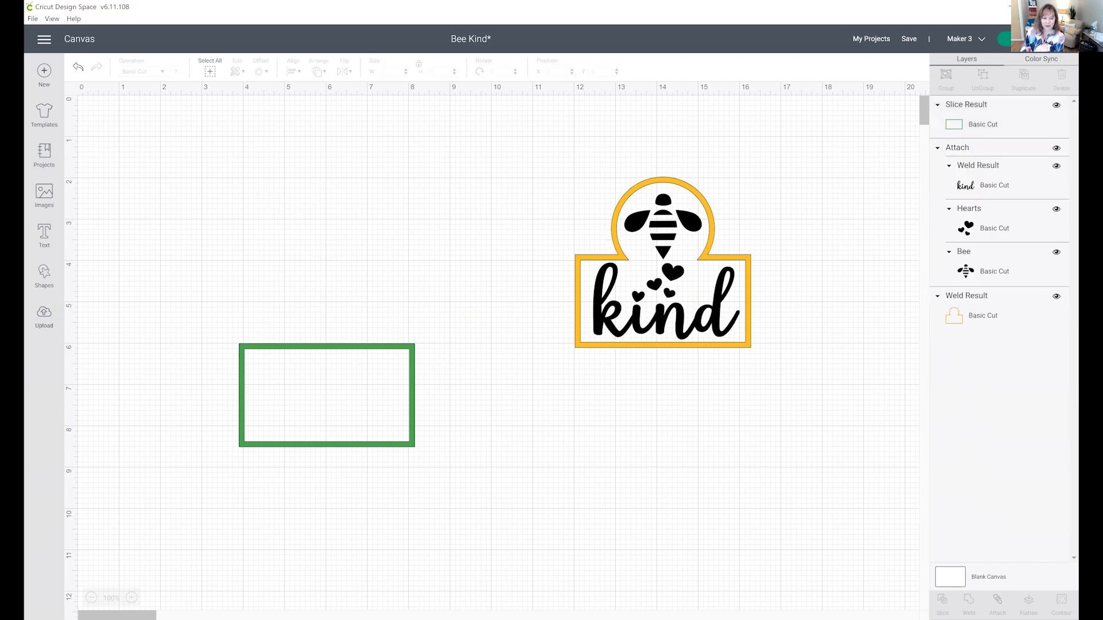
- Add a new circle, set it to 2.5 in wide and high, and color it with the orange material color
click(42, 277)
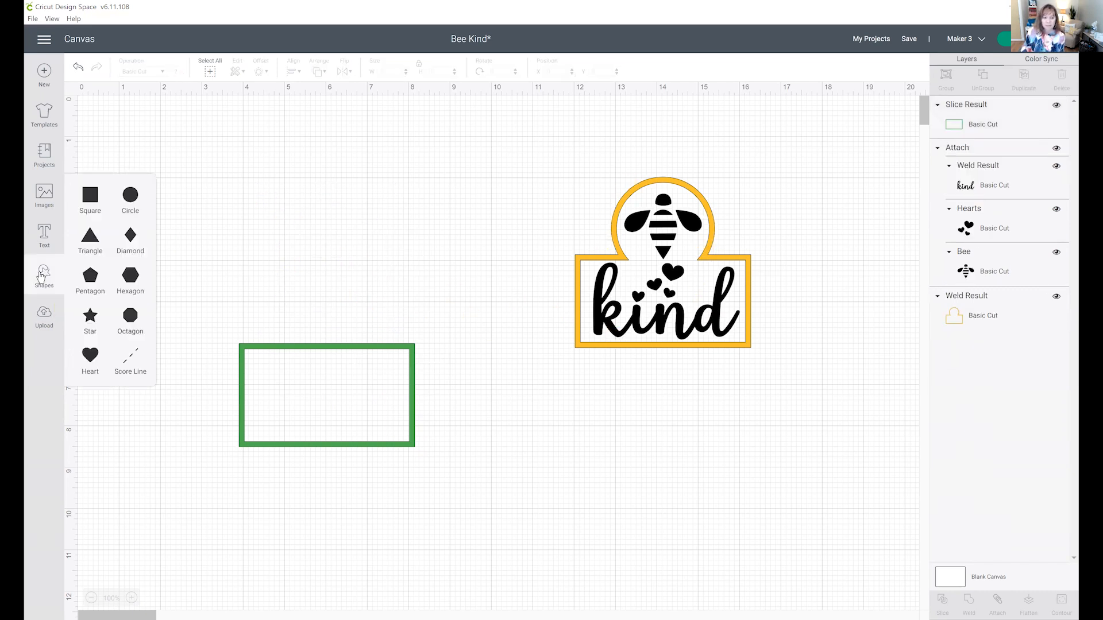
click(132, 197)
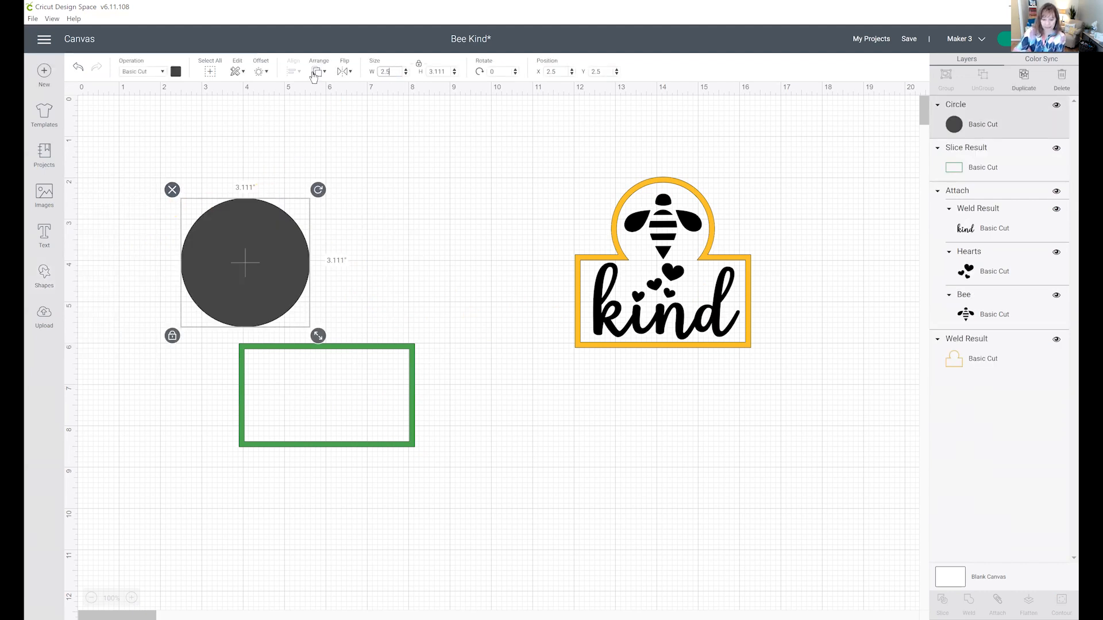
text(2.5)
key(Tab)
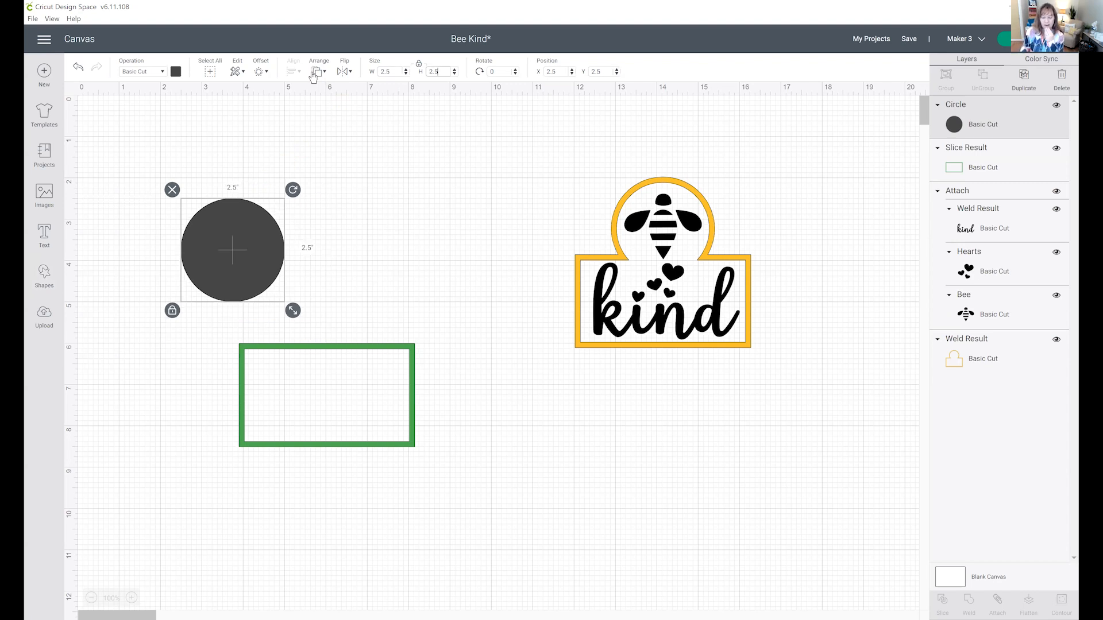
click(176, 72)
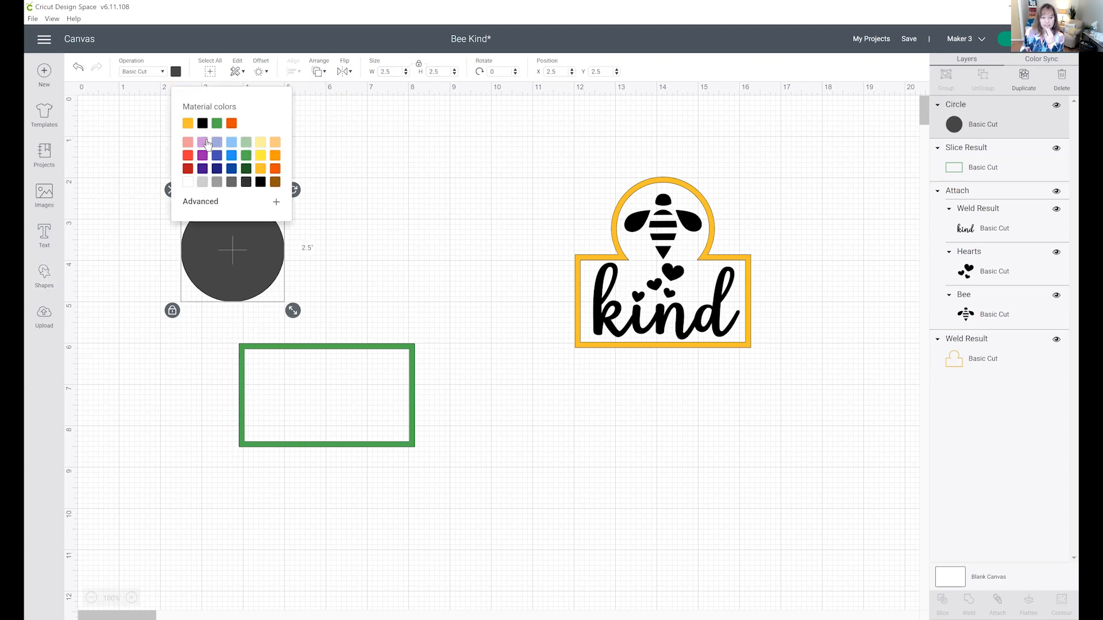
click(232, 124)
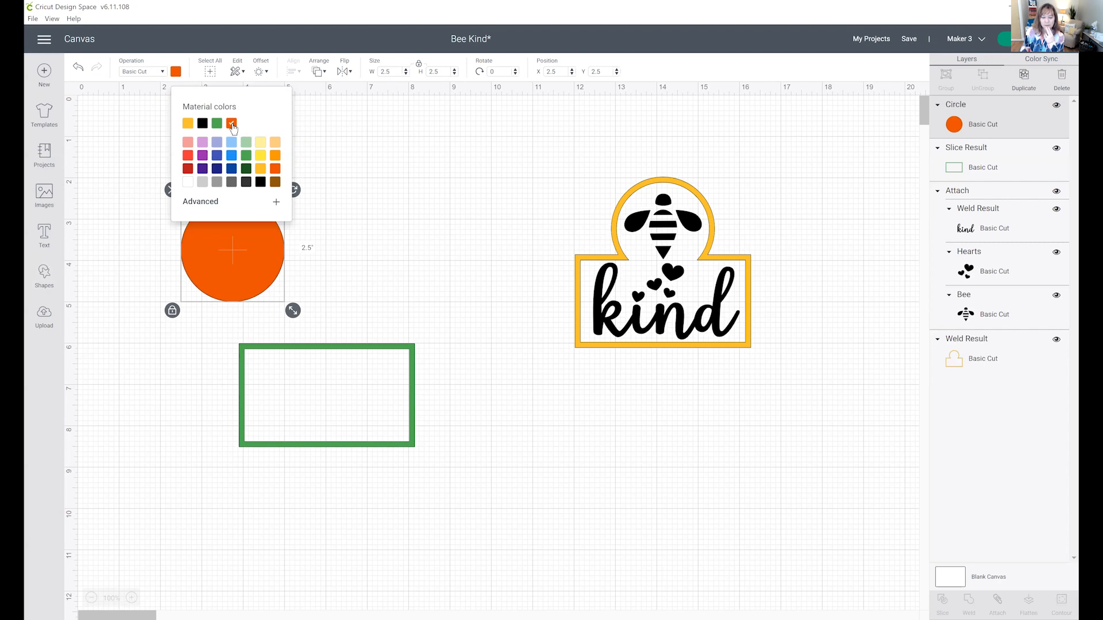
click(325, 132)
click(218, 236)
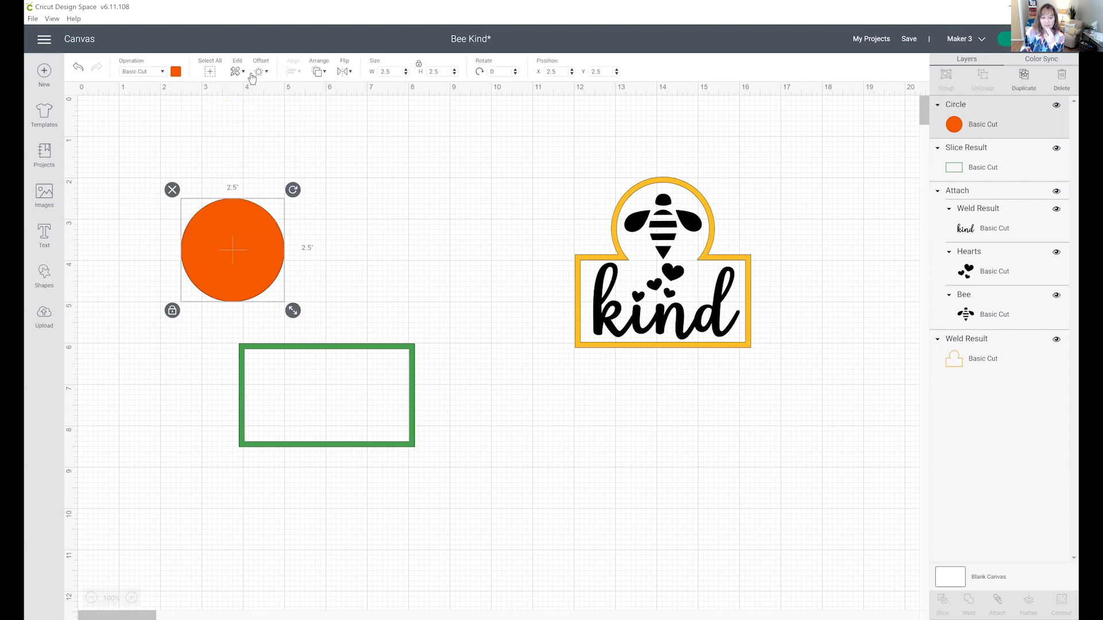
- Create an inward offset of -0.13 in from the orange circle and slice the circle with that offset
click(260, 71)
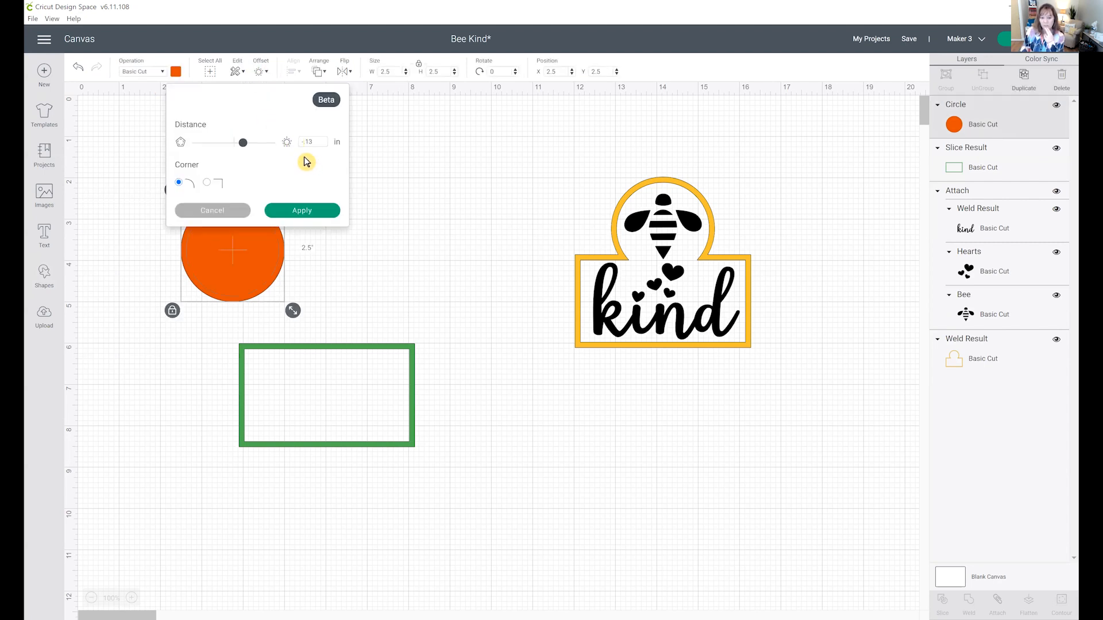
click(303, 212)
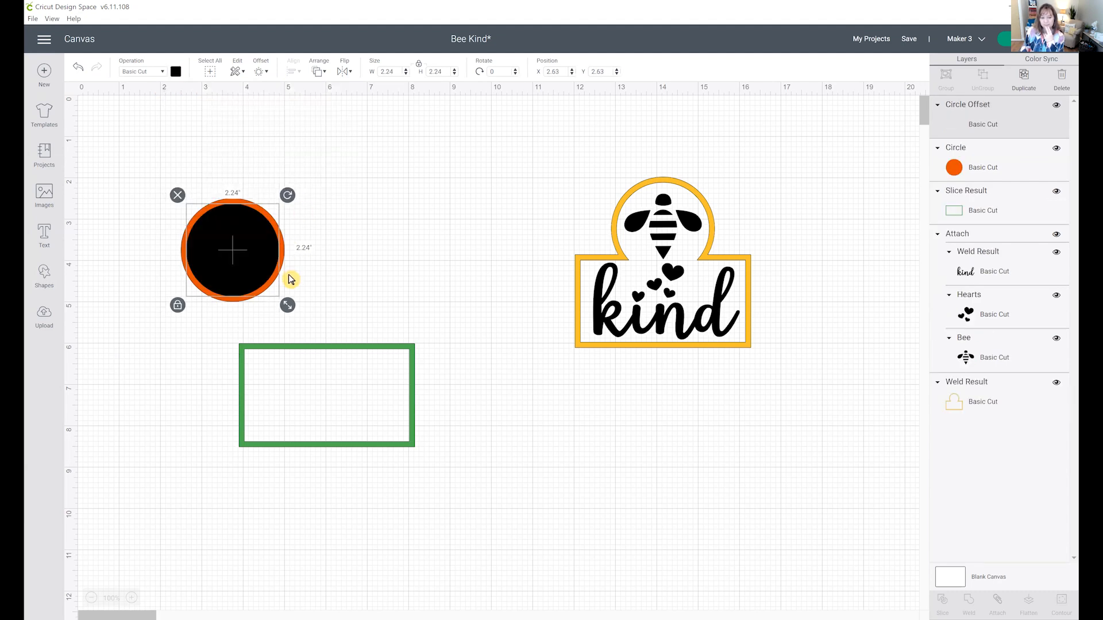
drag(212, 177, 206, 267)
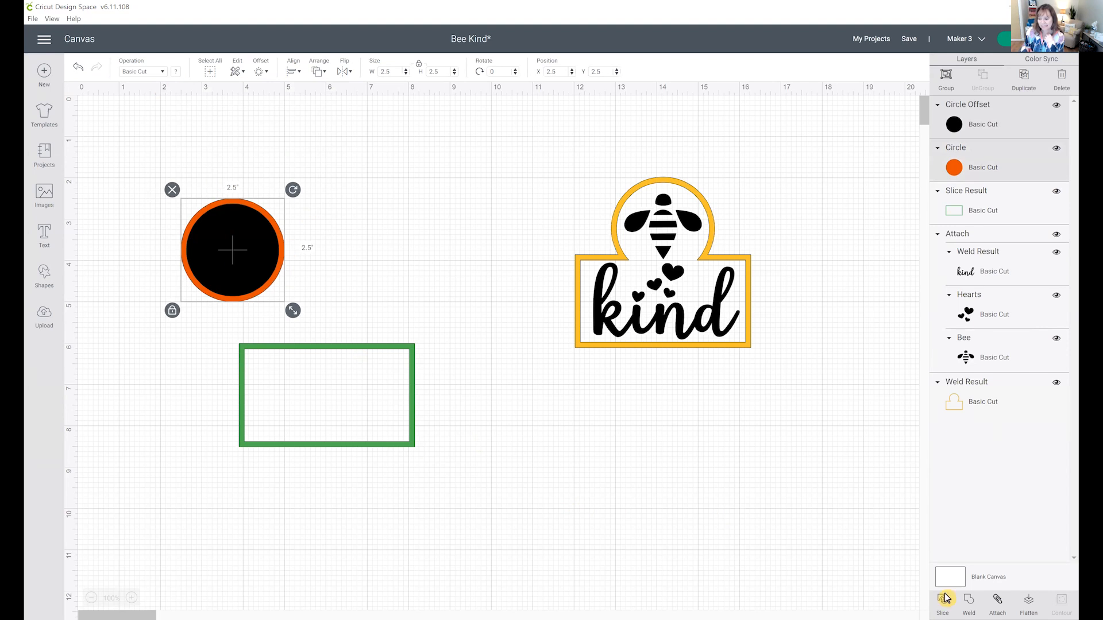
click(887, 566)
- Pull the black circle aside and move the orange ring to about X 4.4, Y 4.5 in over the green frame's upper edge
drag(261, 260, 414, 226)
click(208, 246)
click(234, 250)
drag(233, 251, 315, 338)
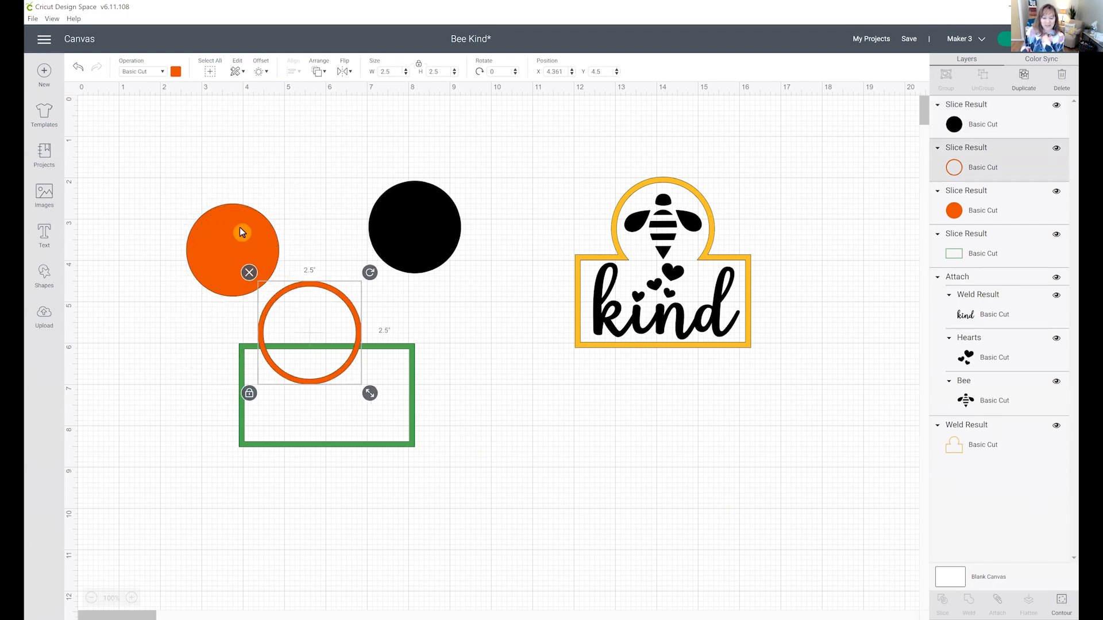
- Delete the leftover solid orange circle and the black circle
click(237, 232)
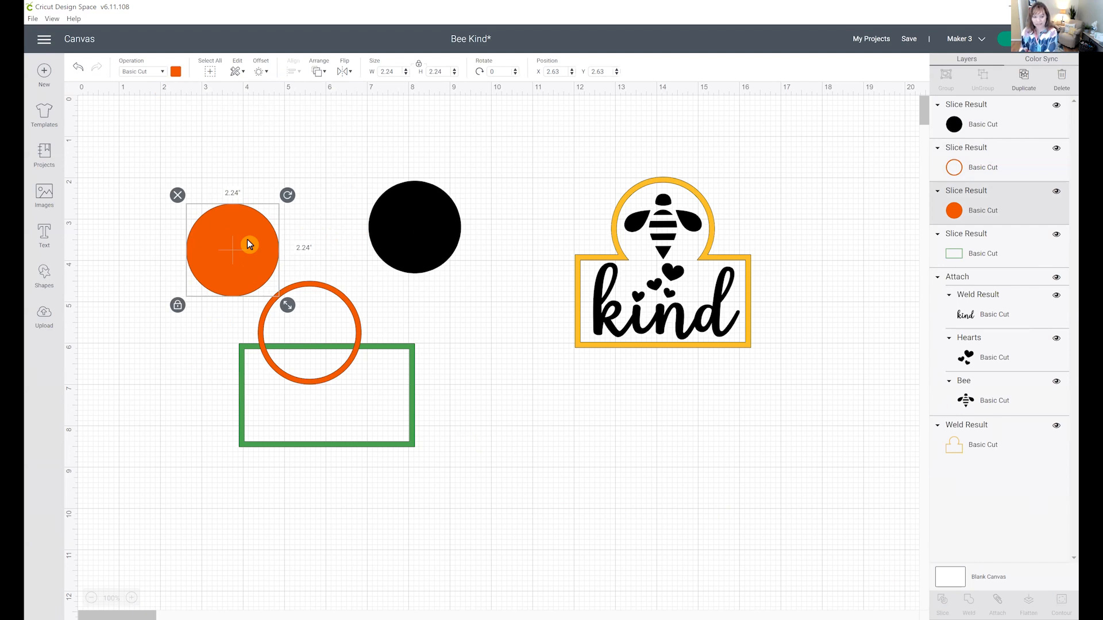
key(Delete)
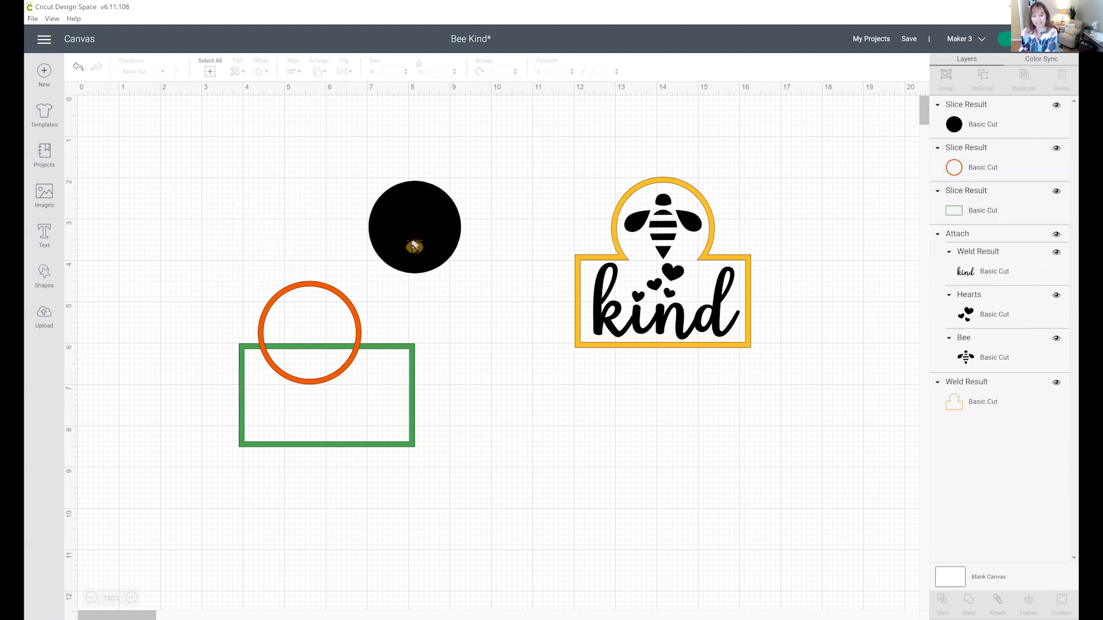
click(413, 247)
key(Delete)
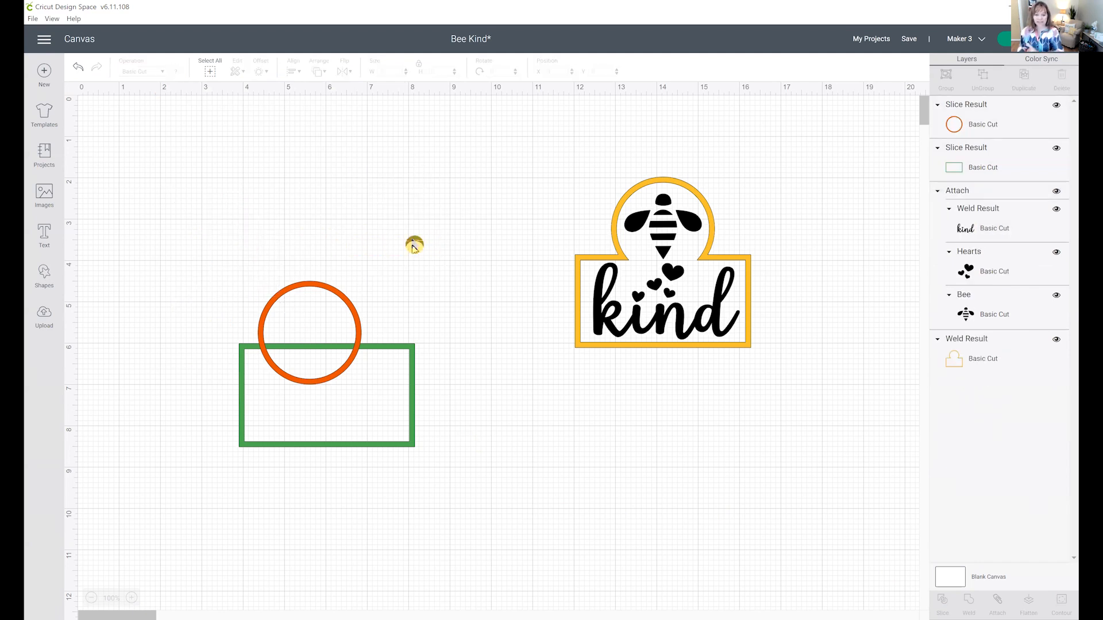
- Move the orange ring to about X 4.8, Y 2 in and the green frame to about X 3.8, Y 4 in, overlapping the ring's lower part
click(344, 300)
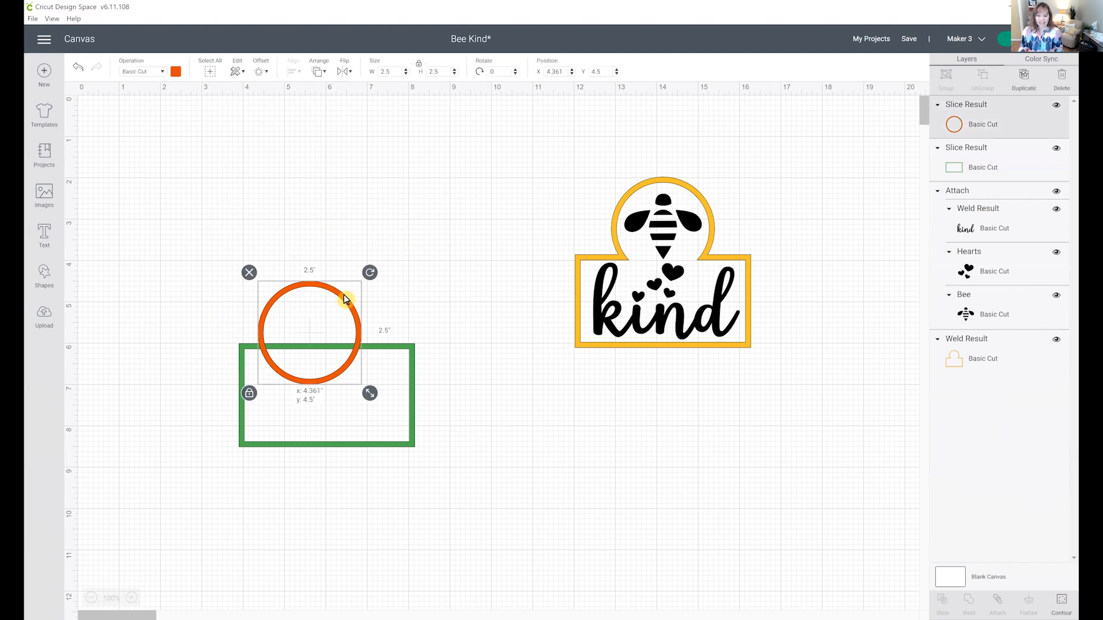
drag(344, 315, 336, 224)
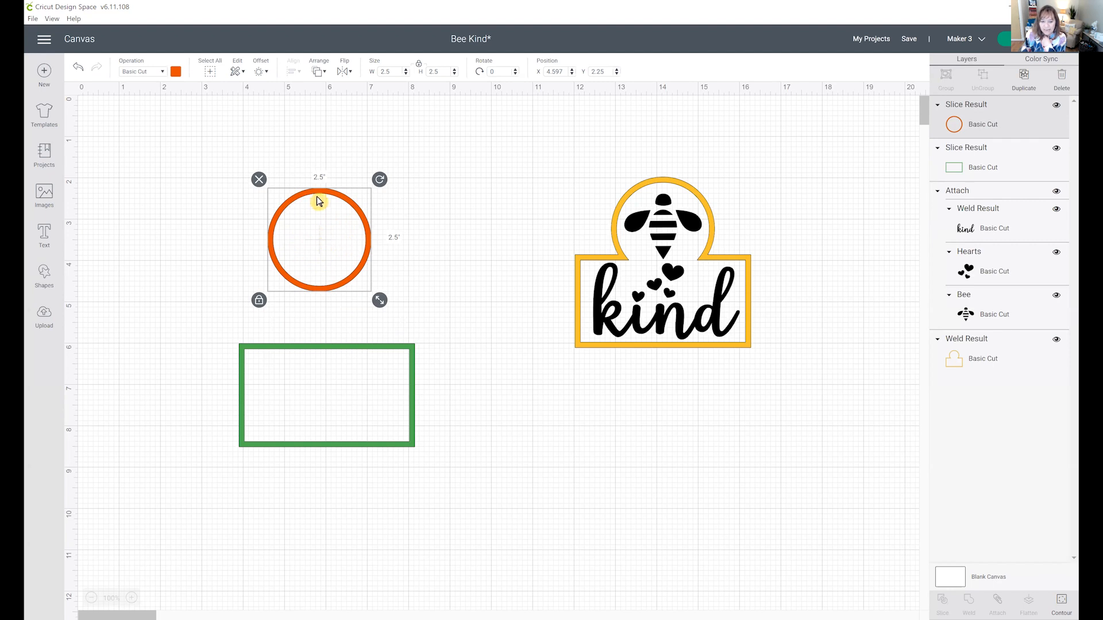
drag(317, 195, 323, 186)
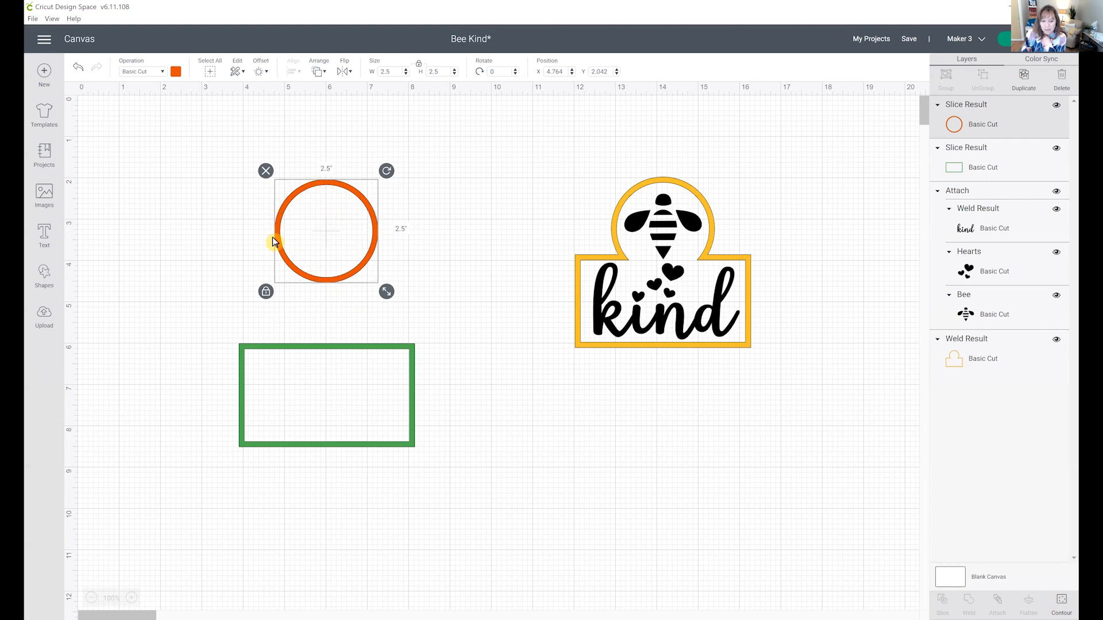
drag(308, 349, 305, 270)
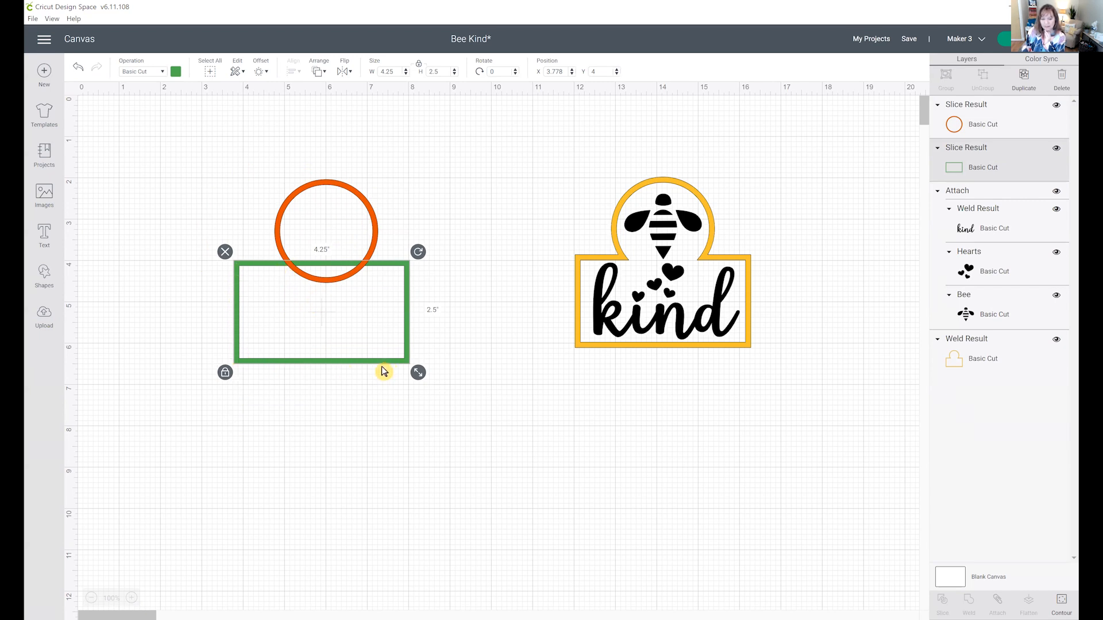
- Select the orange ring and green frame together and center them horizontally on each other
drag(230, 154, 347, 396)
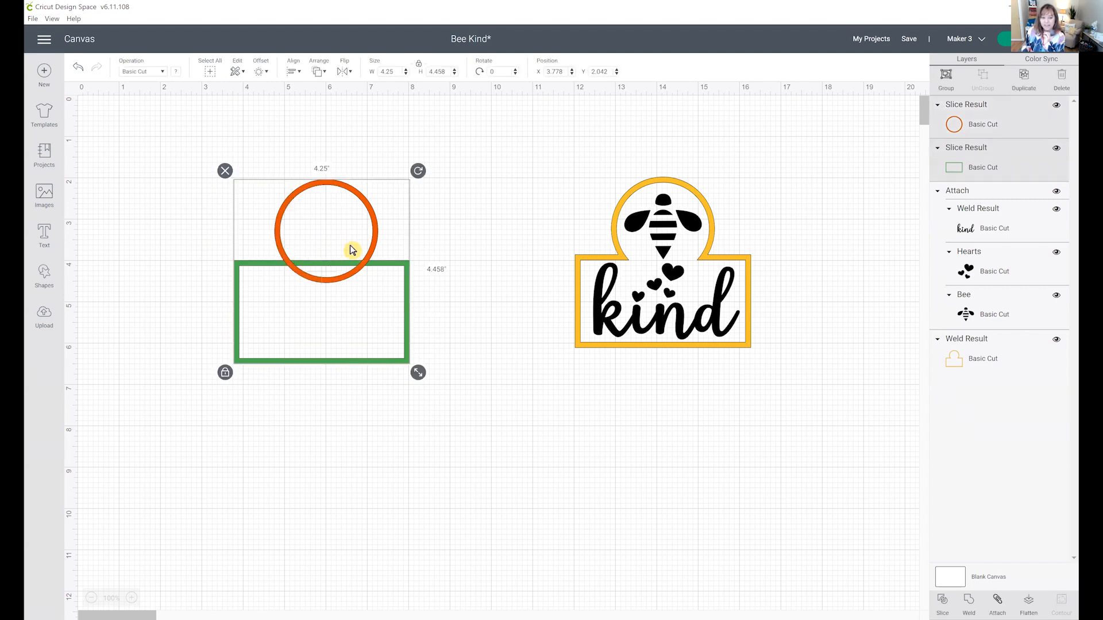
click(319, 72)
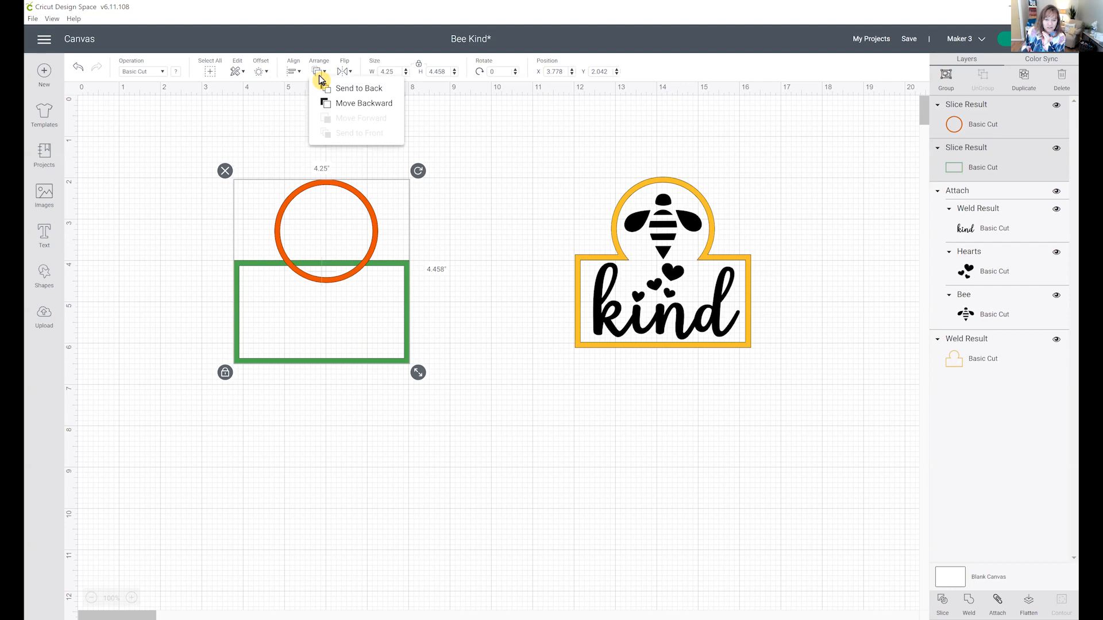
click(293, 73)
click(293, 73)
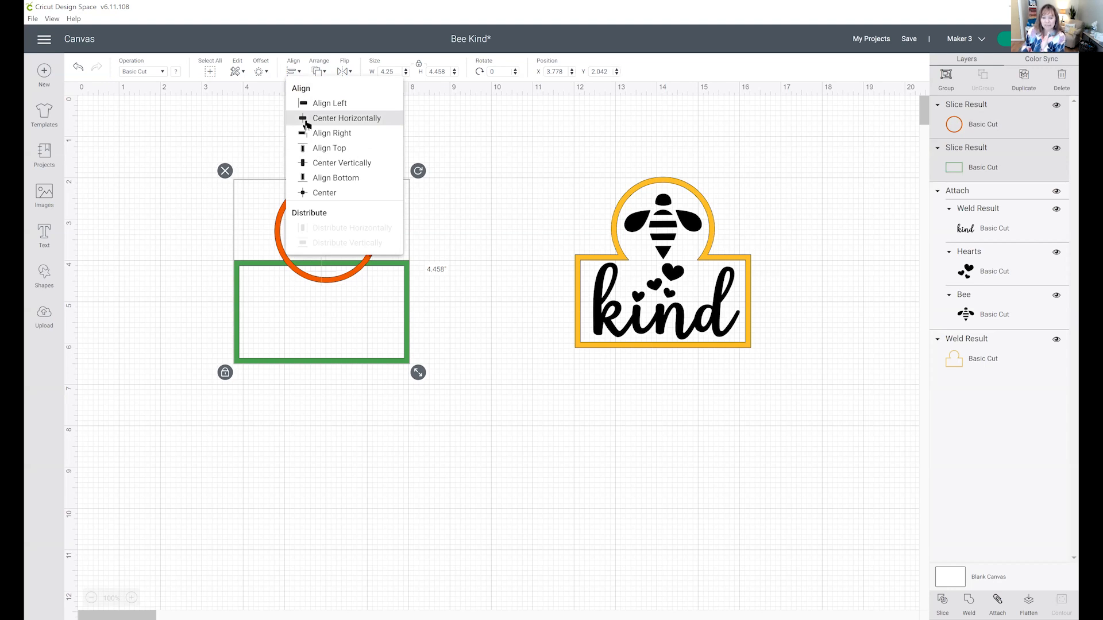
click(307, 121)
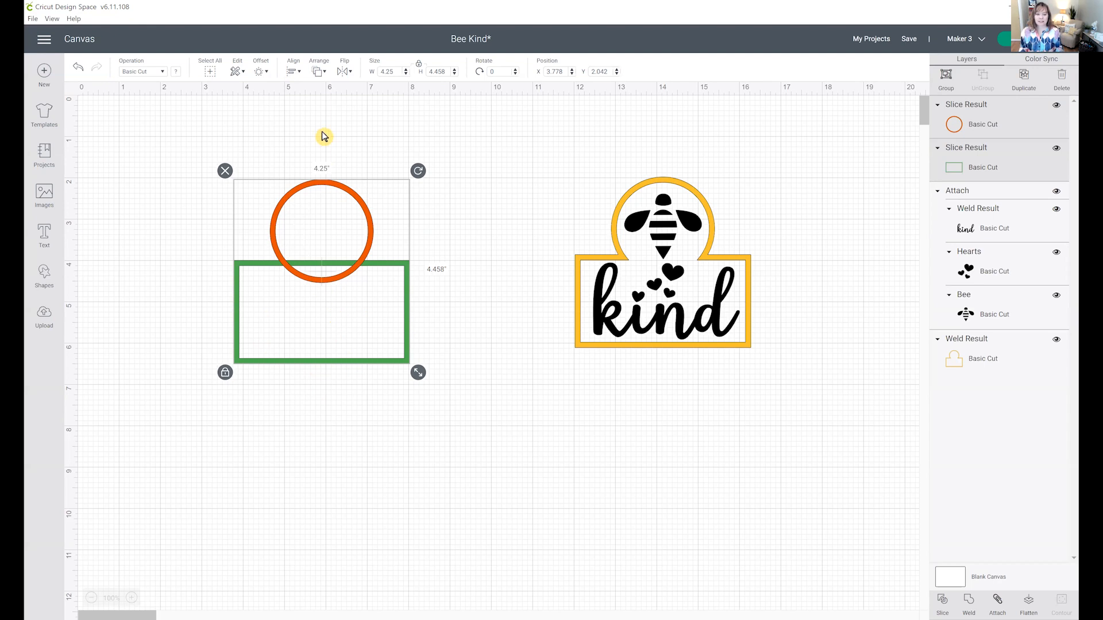
click(294, 73)
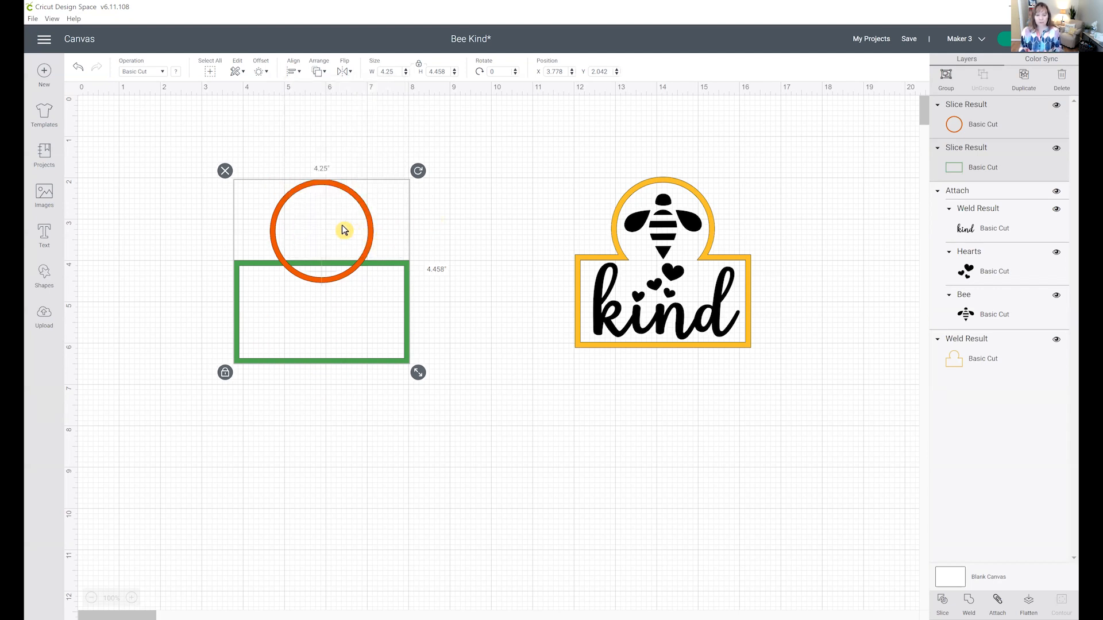
- Move the orange ring aside to about X 7.6, Y 2 in and realign it with the green frame using Center Horizontally
click(369, 214)
drag(367, 213, 490, 217)
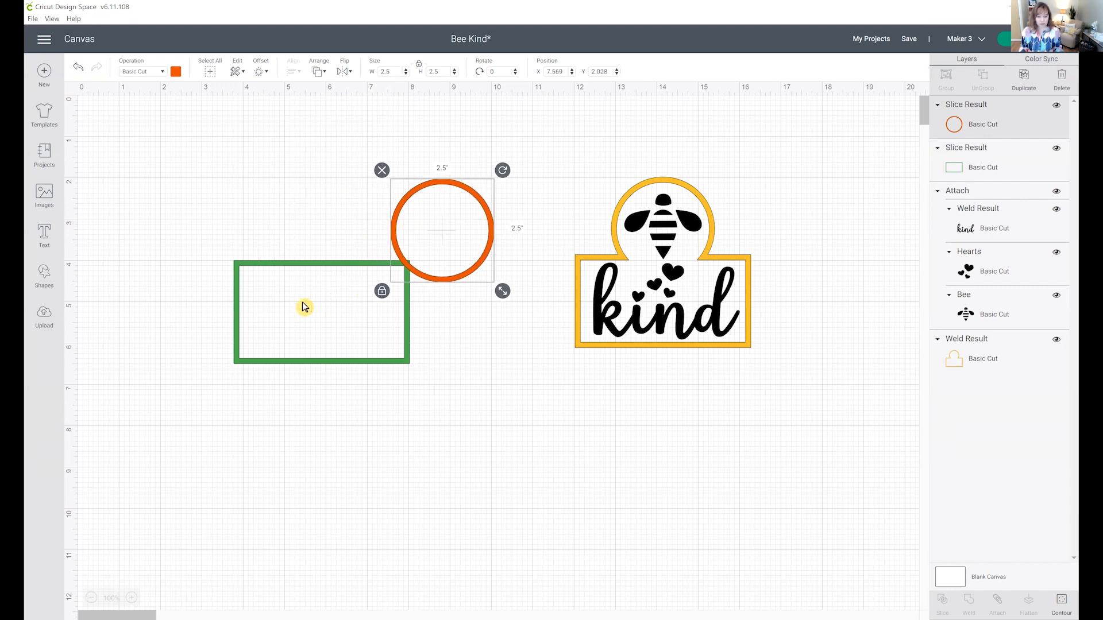
drag(233, 170, 410, 441)
click(295, 73)
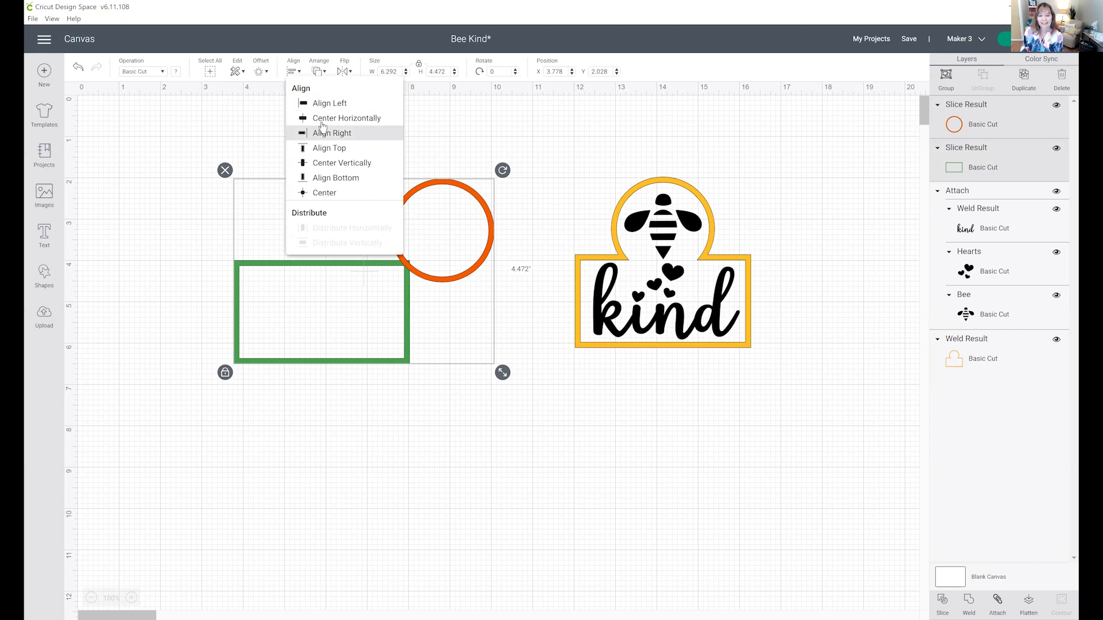
click(325, 118)
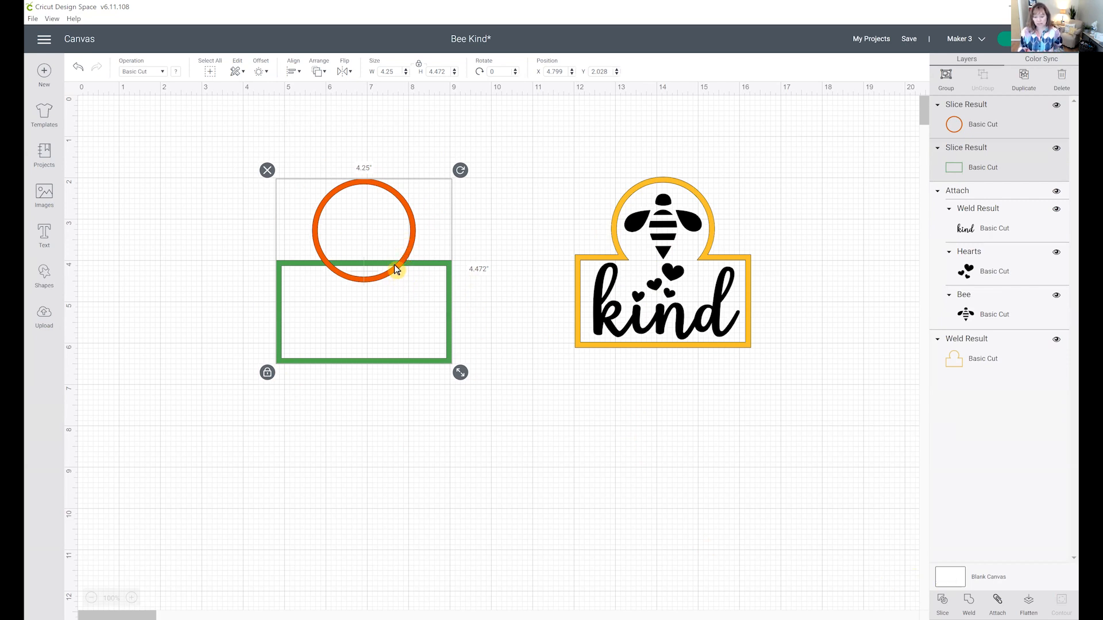
- Slice the orange ring with the green frame and pull the ring, the frame and the overlap slivers apart vertically
click(943, 606)
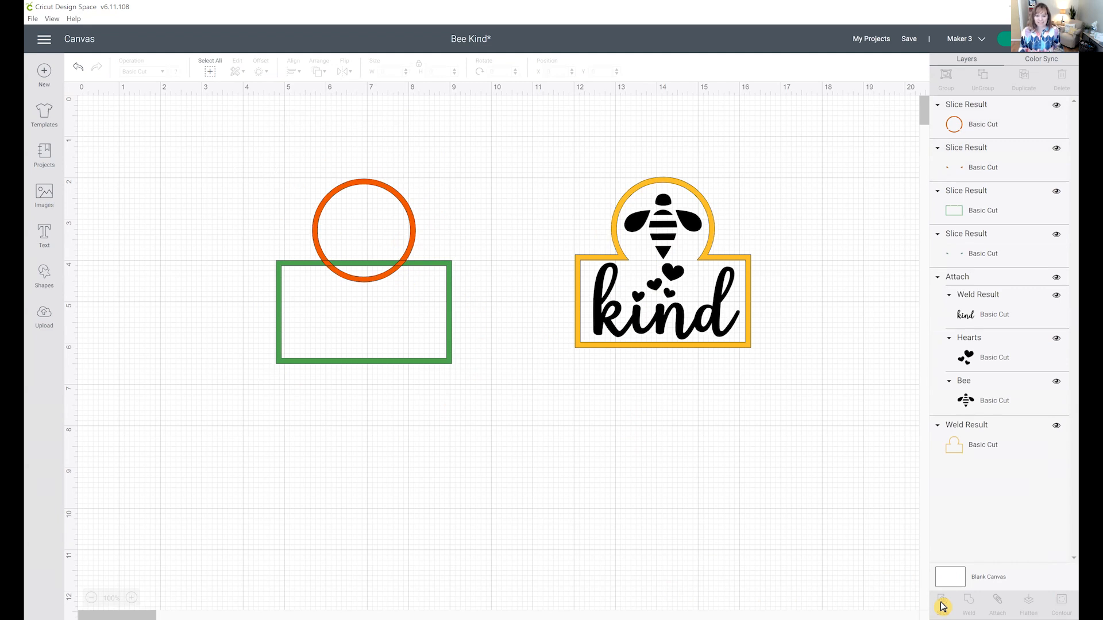
drag(366, 191, 370, 153)
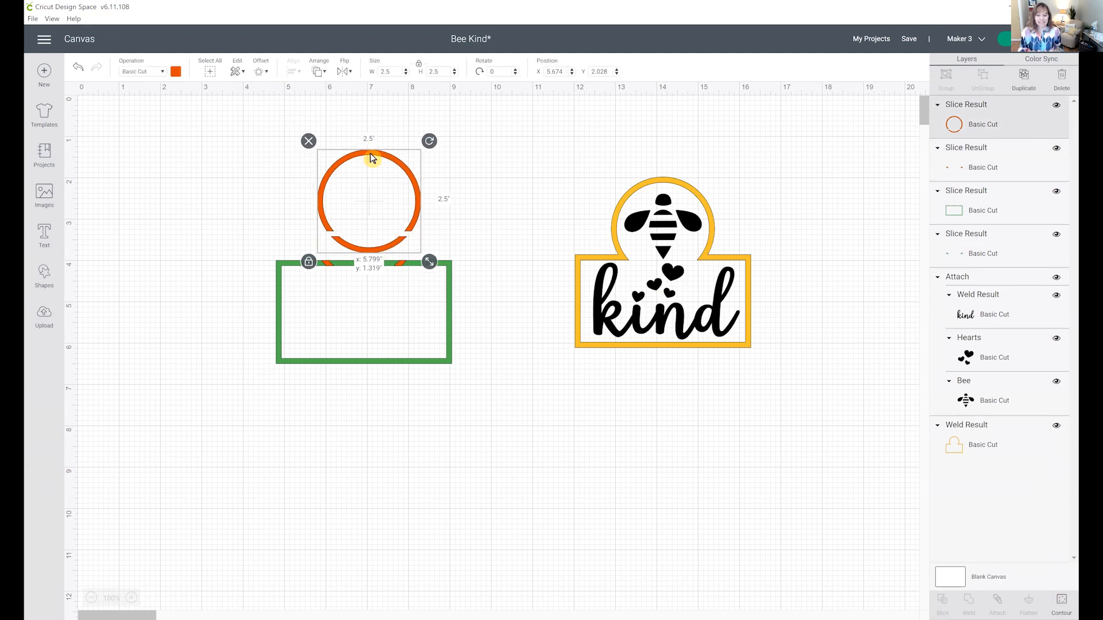
drag(355, 266, 352, 377)
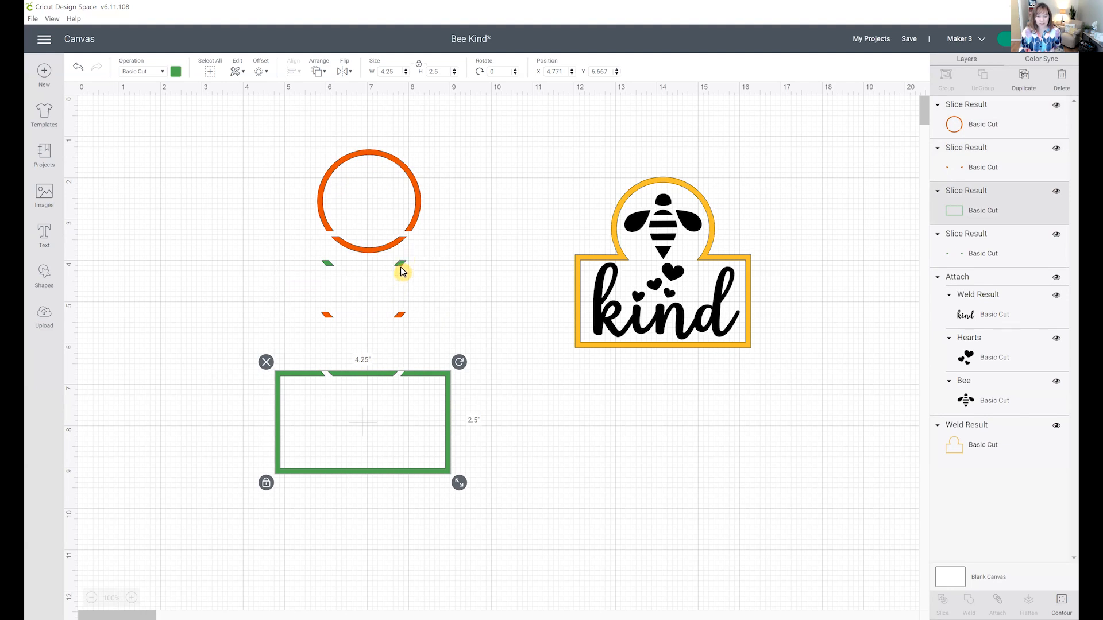
drag(402, 268, 401, 366)
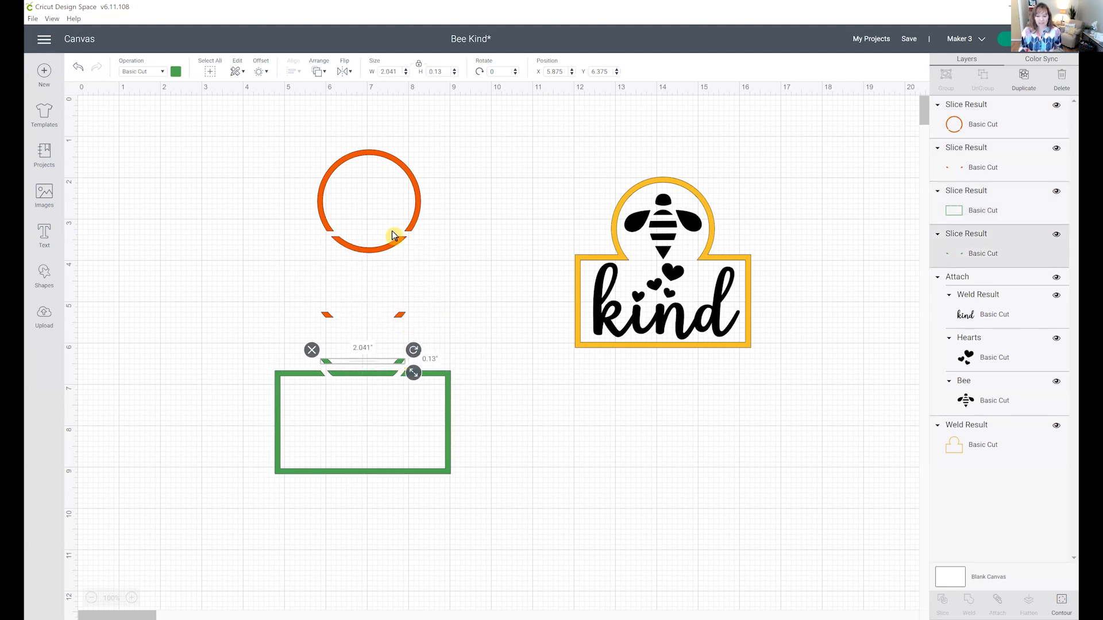
drag(404, 320, 407, 285)
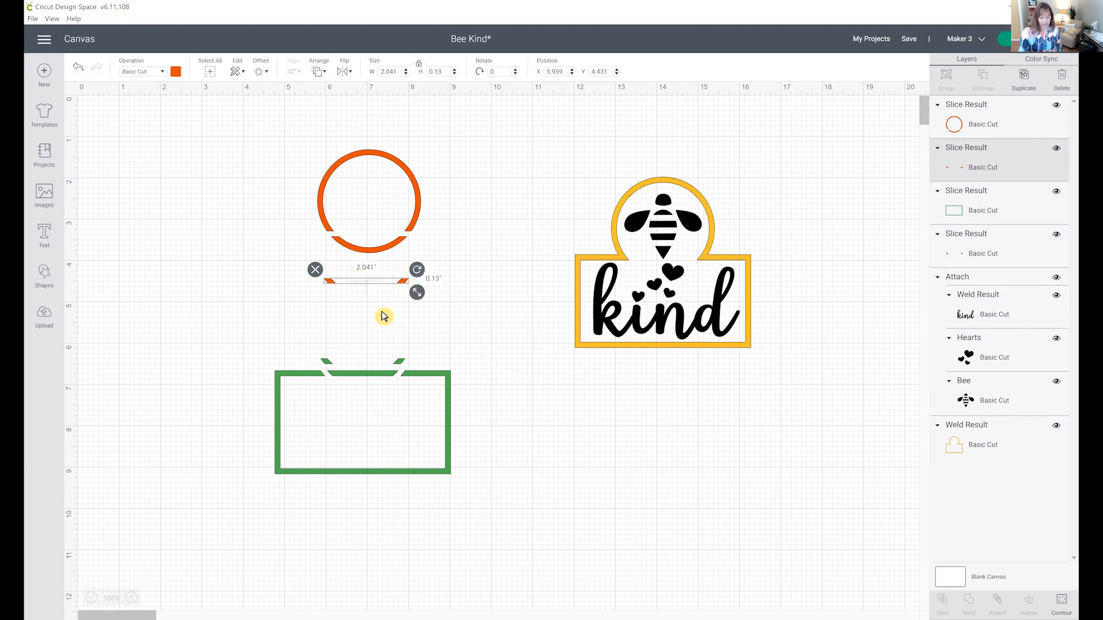
- Undo the moves of the separated pieces and the slice between the orange ring and green frame
click(80, 68)
click(80, 68)
click(81, 68)
click(81, 69)
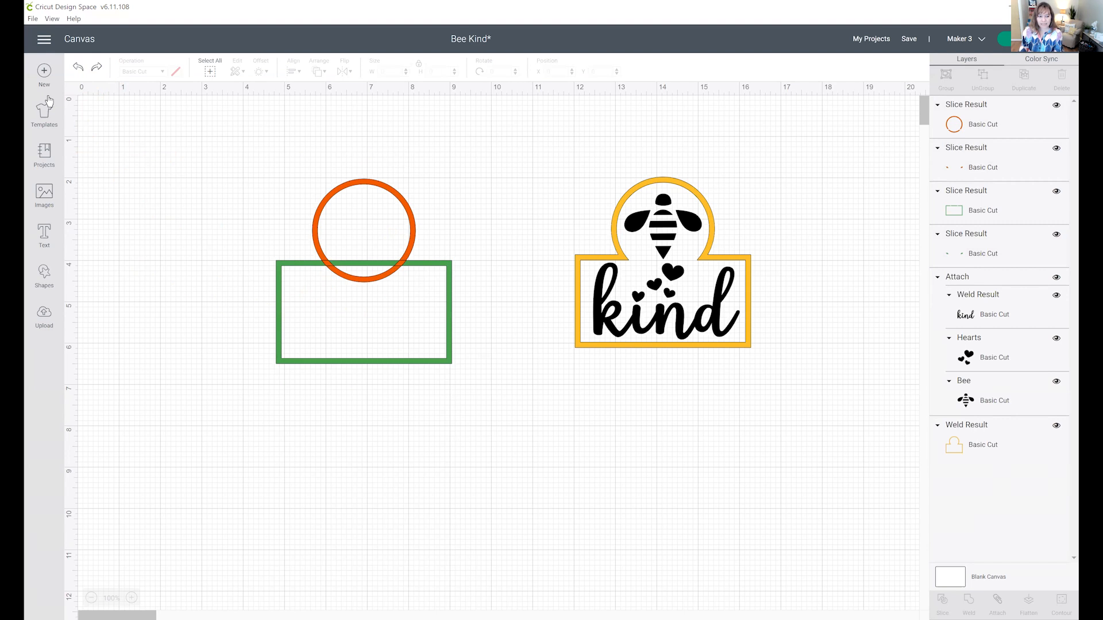
click(81, 68)
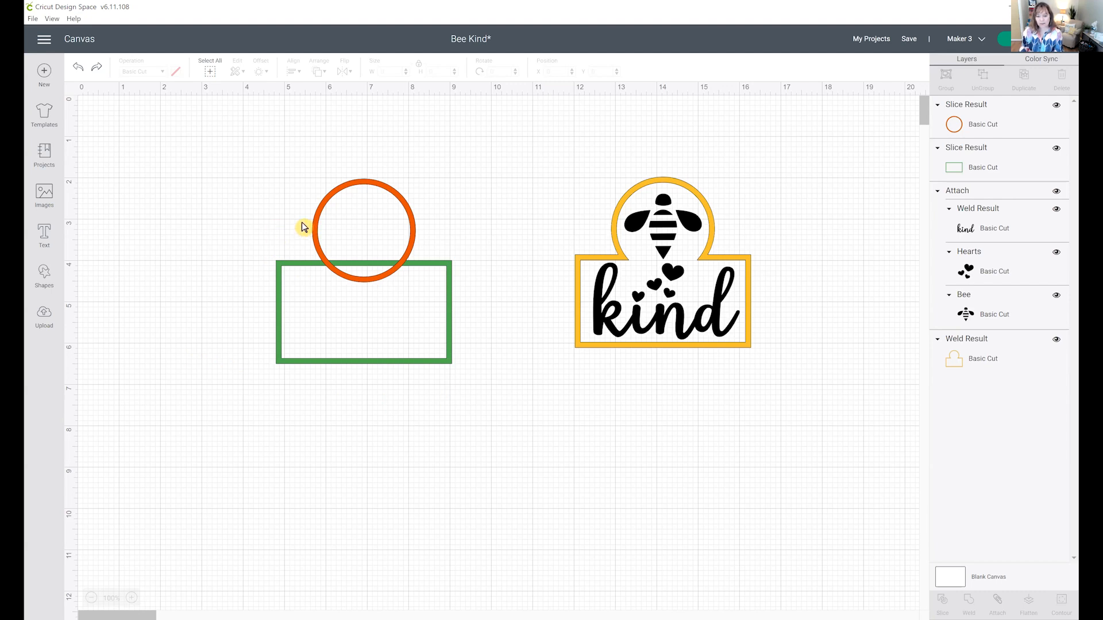
- Slice the orange ring with the green frame, and hide the ring's lower arc using Contour
drag(273, 181, 454, 423)
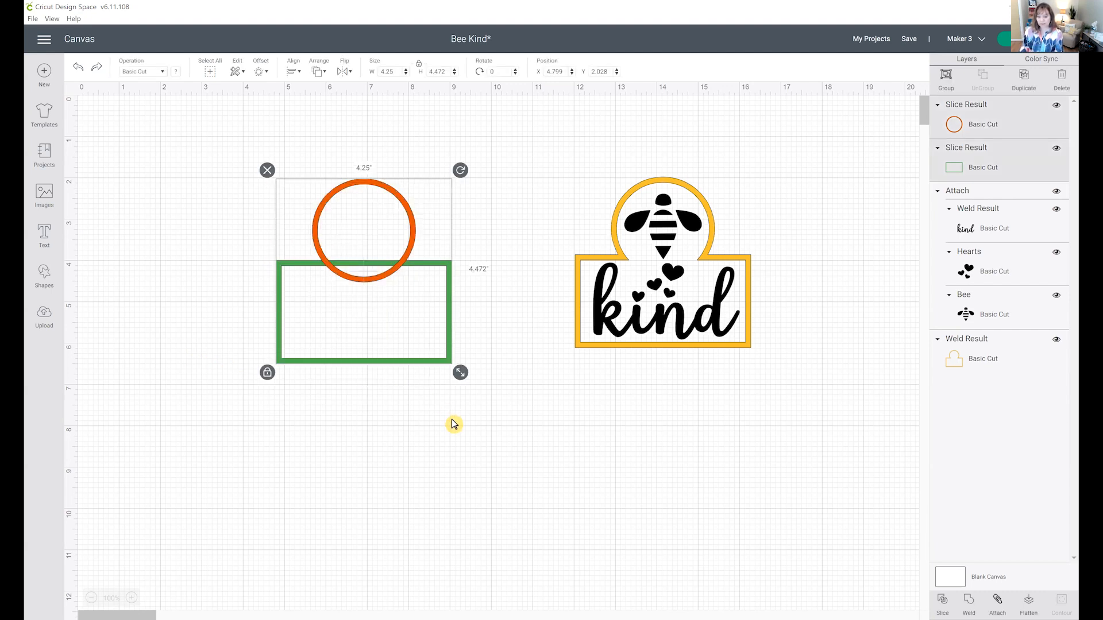
click(942, 606)
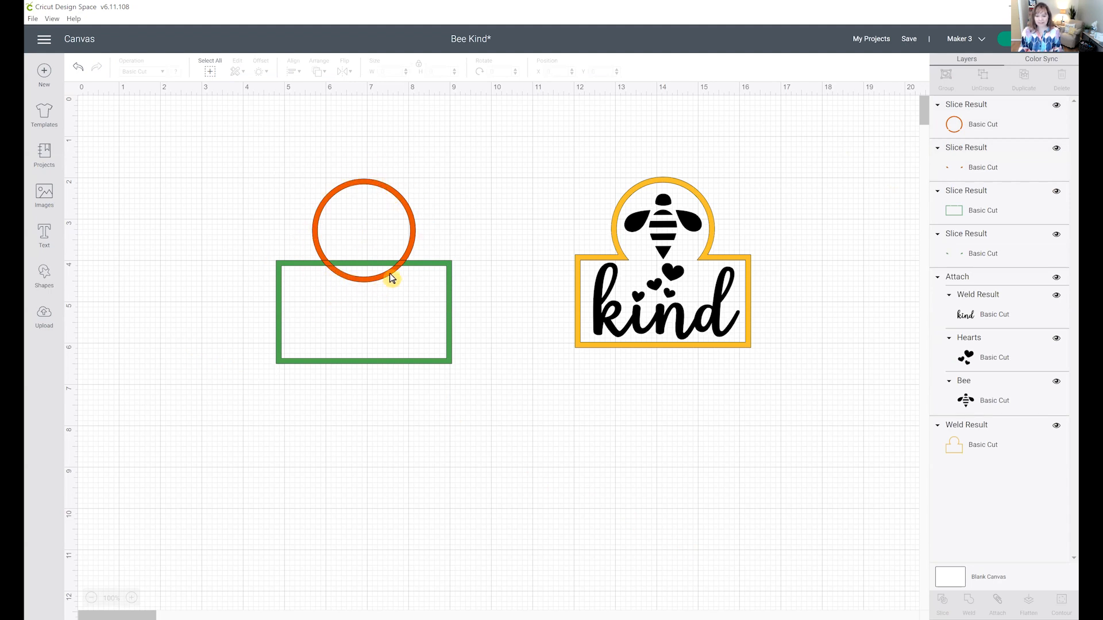
click(410, 213)
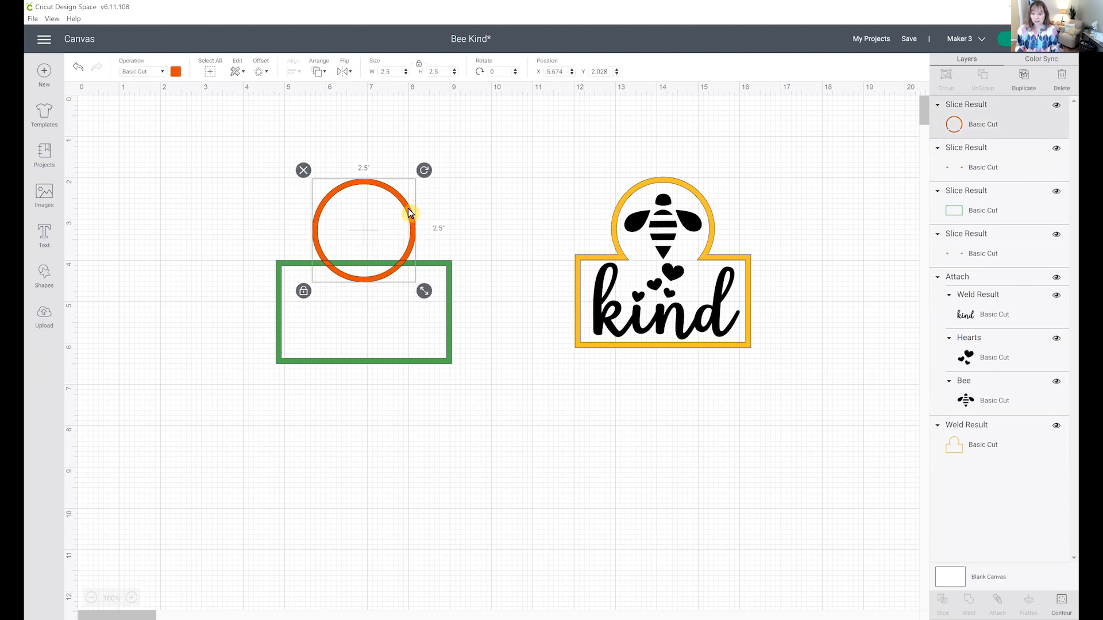
click(1062, 611)
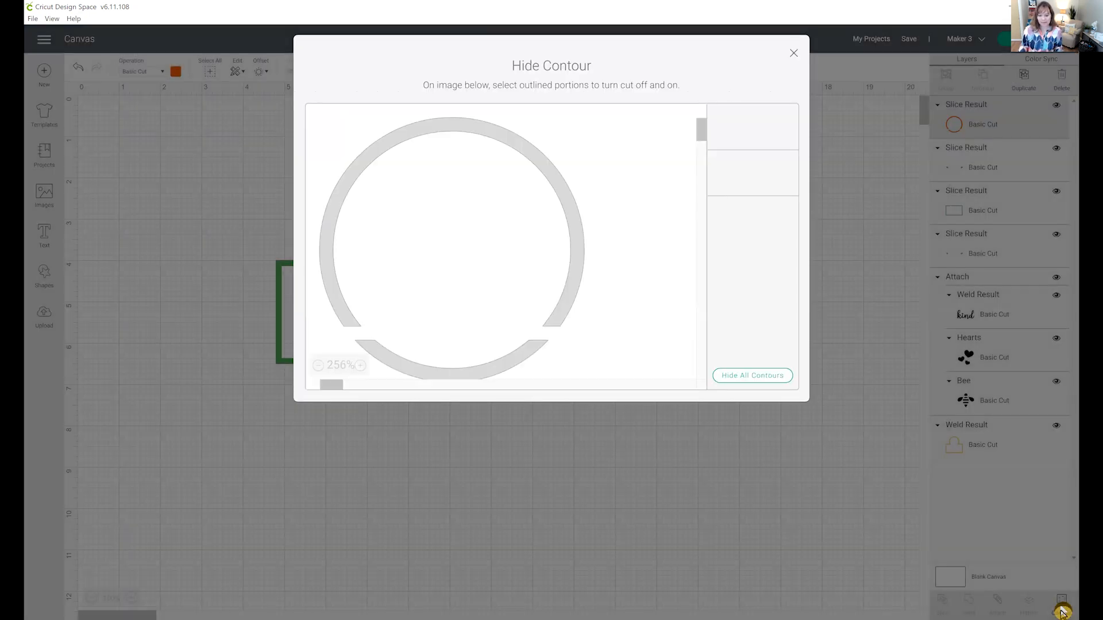
click(507, 368)
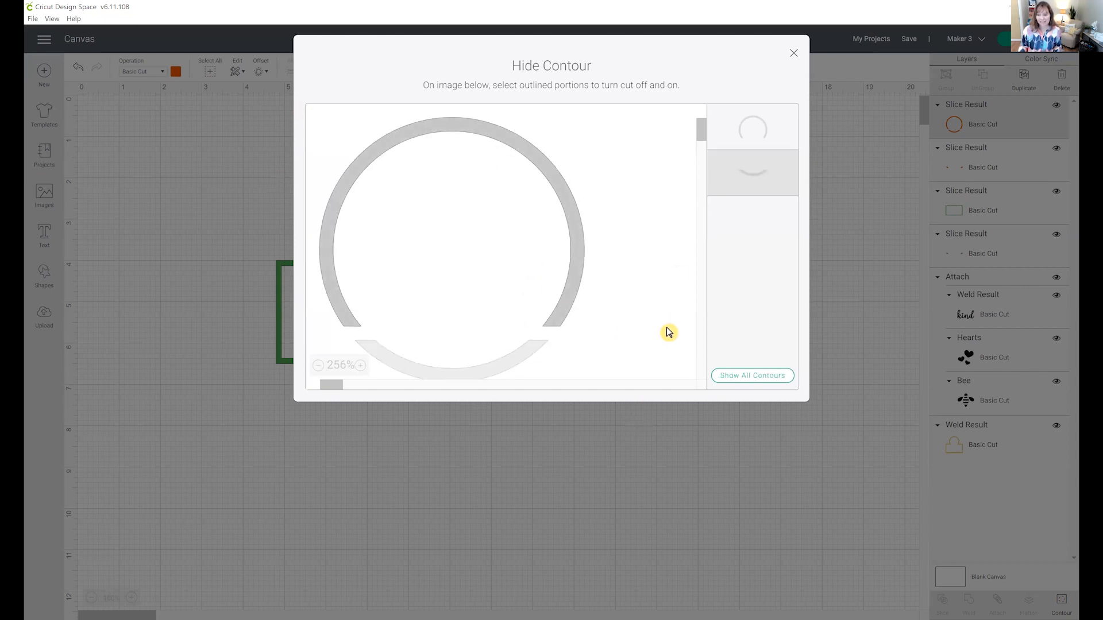
click(793, 53)
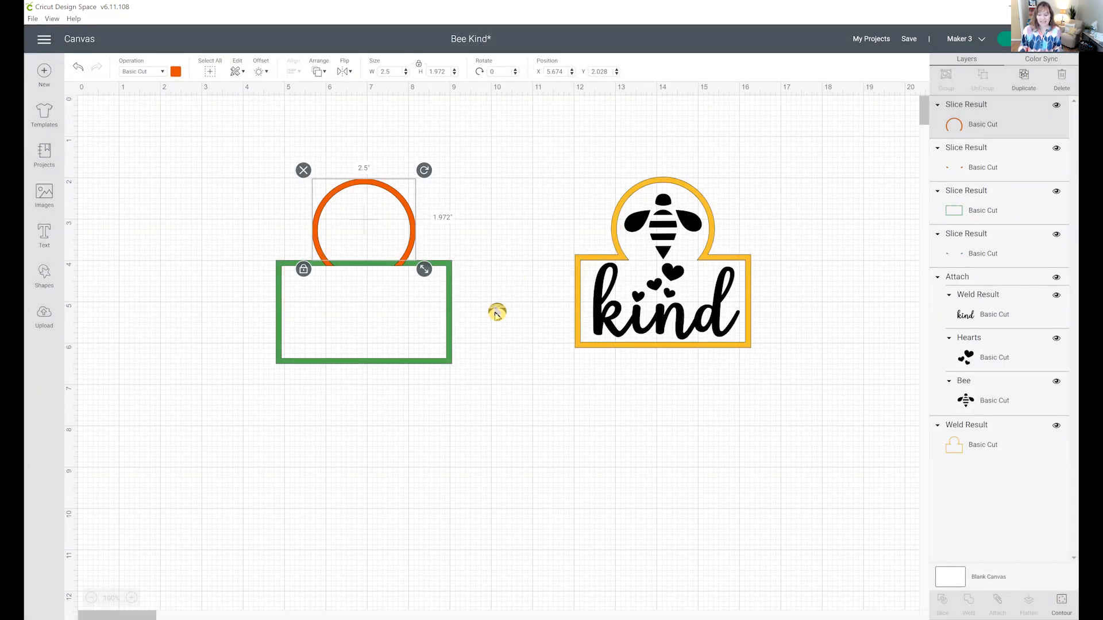
- Hide the segment of the green frame's upper edge that lies inside the ring using Contour
click(451, 343)
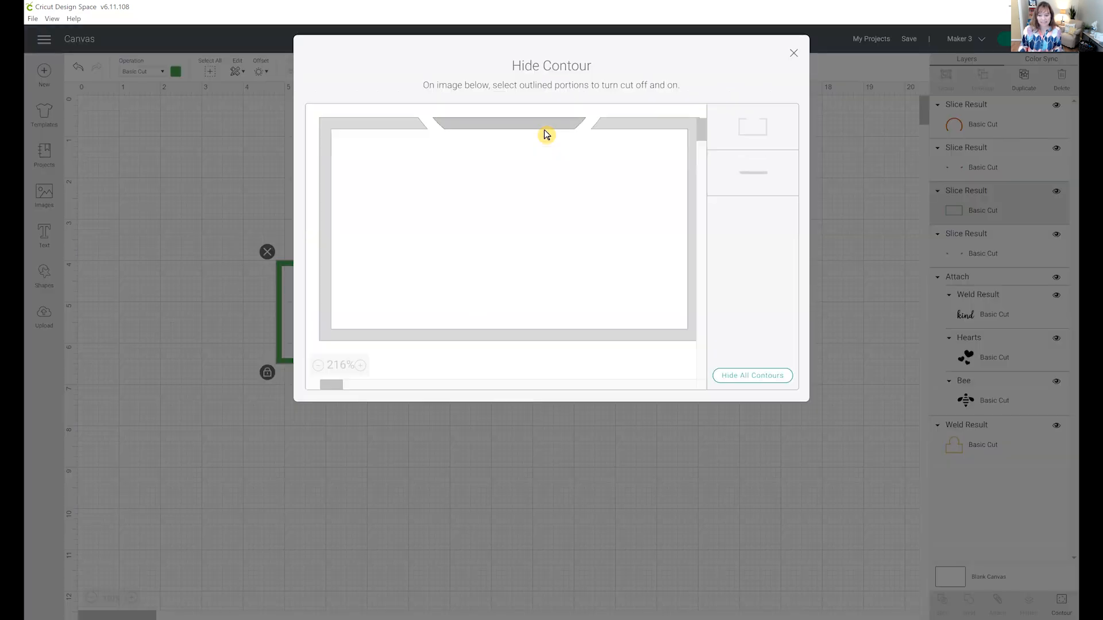
click(546, 133)
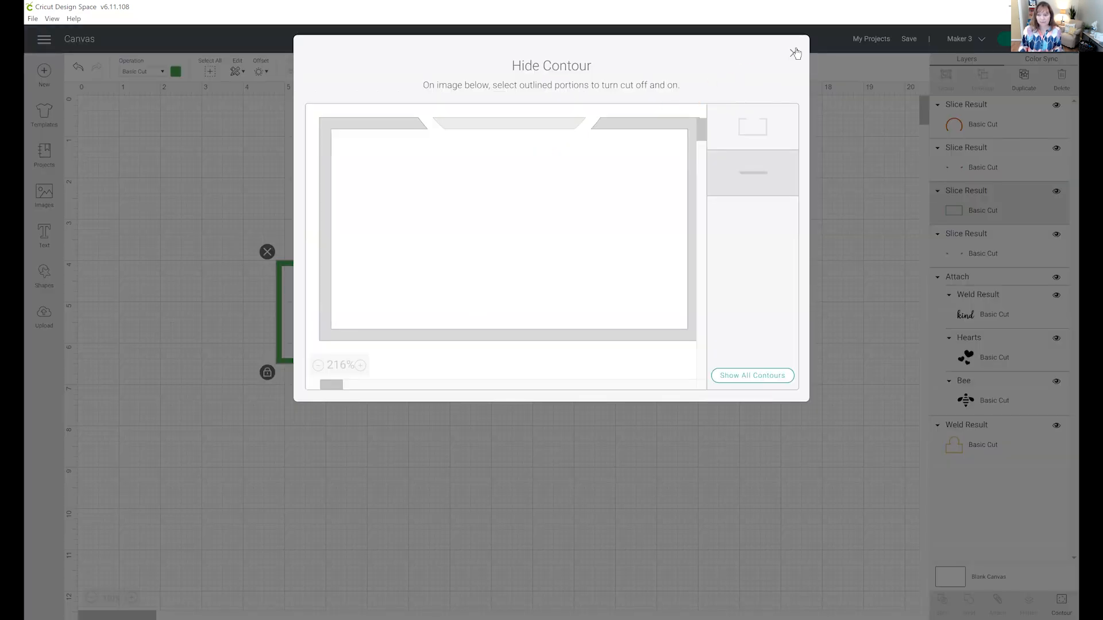
click(795, 53)
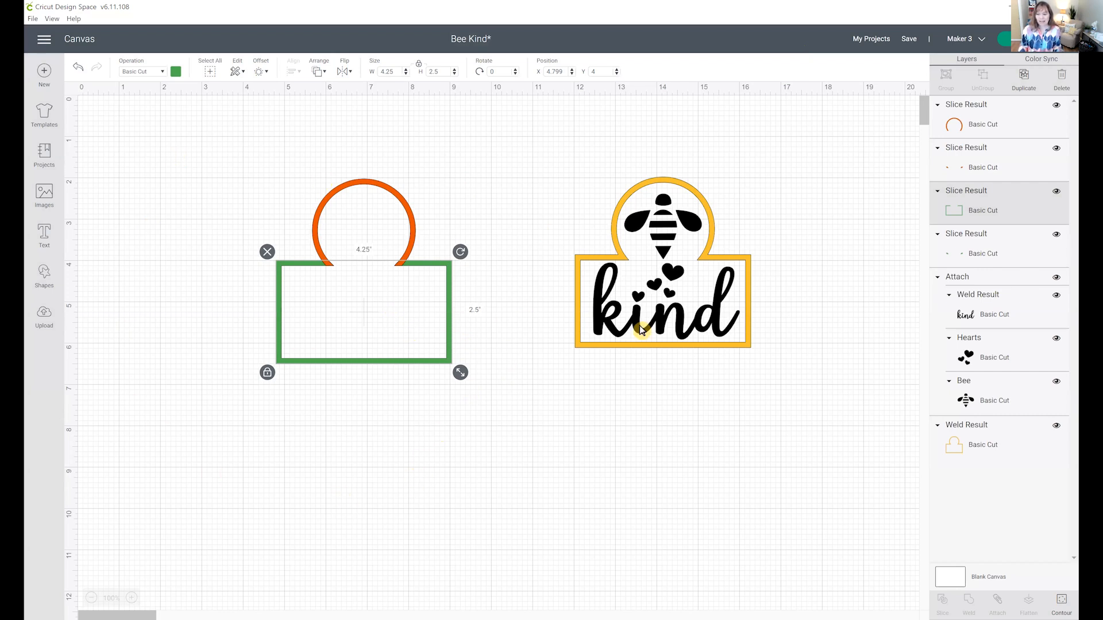
- Weld the ring, frame and overlap slivers into one border and move it over the Bee Kind design, about X 12.56, Y 0.44 in
drag(236, 138, 453, 423)
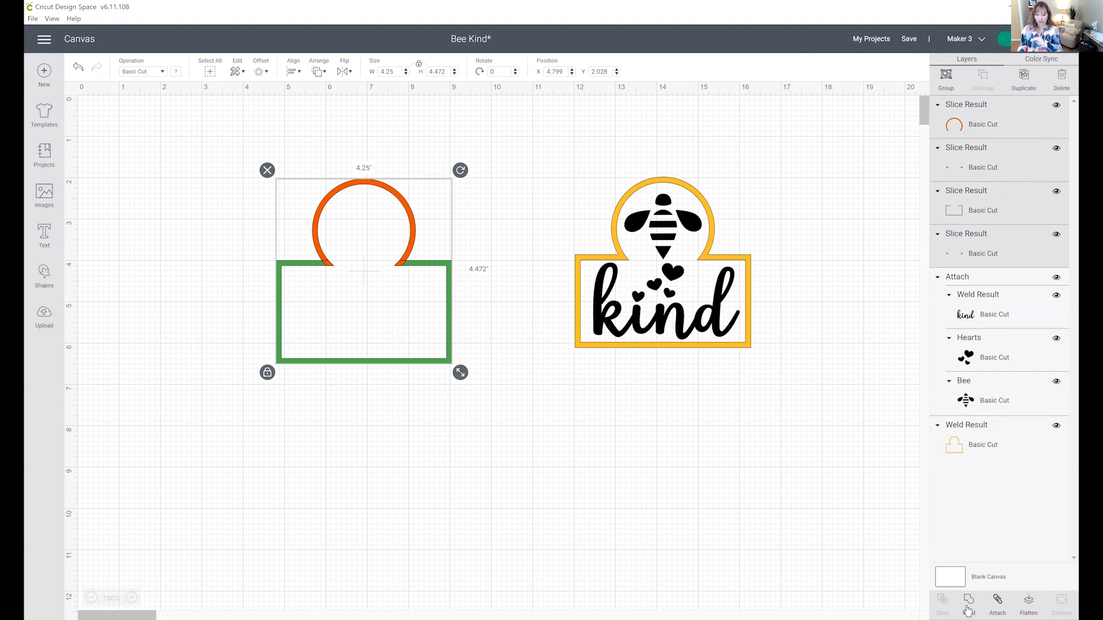
click(969, 601)
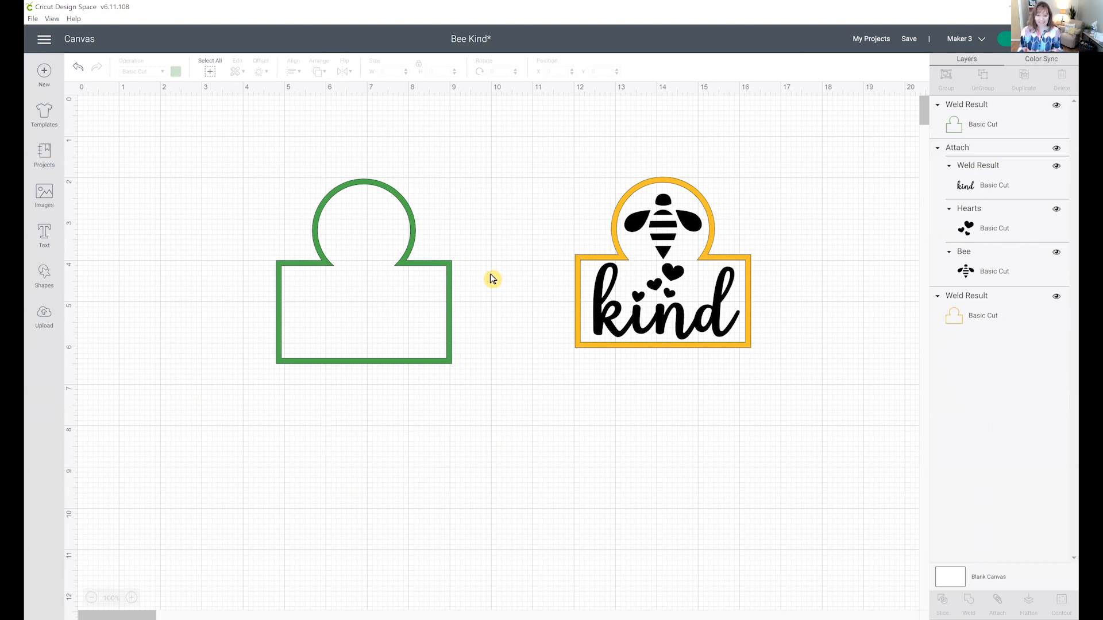
drag(412, 246, 732, 179)
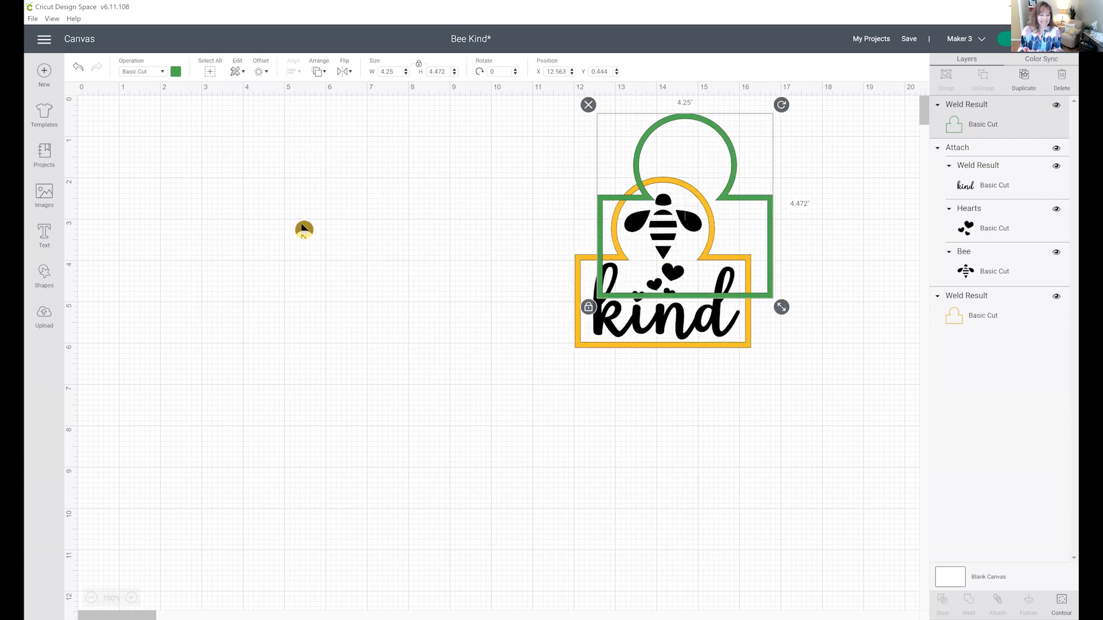
- Add the text "kind" and set its font to Cloud 9
click(43, 233)
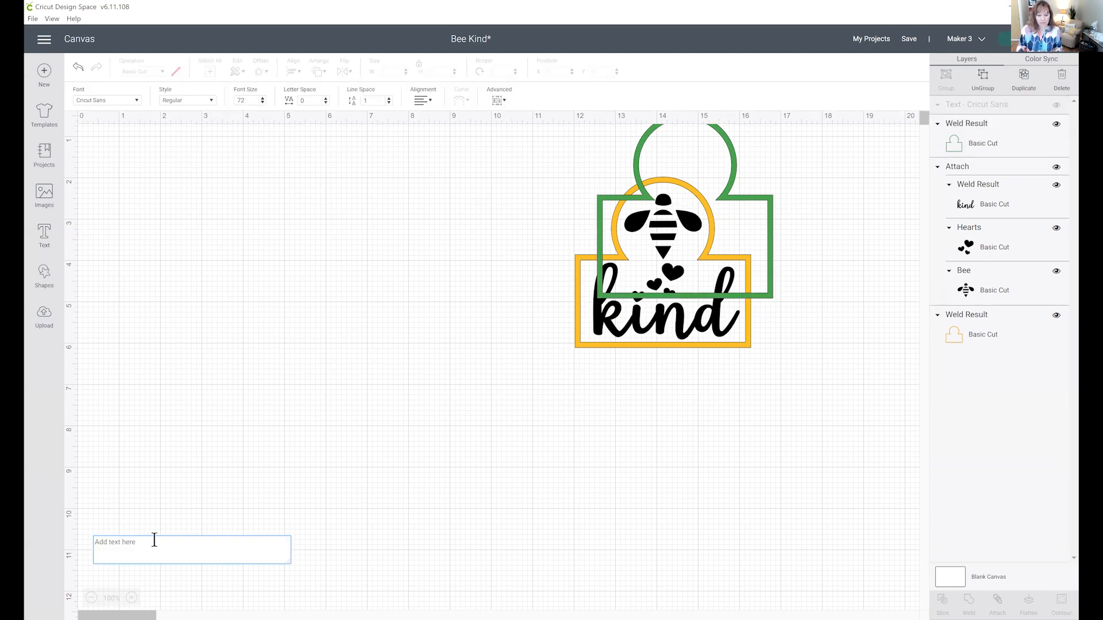
text(kind)
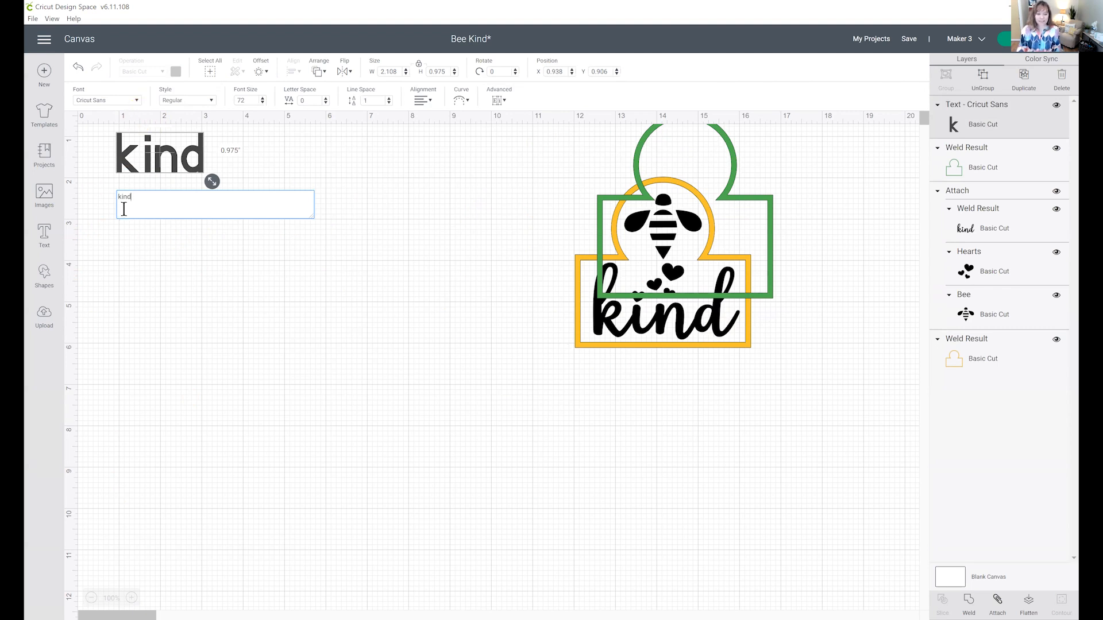
click(136, 105)
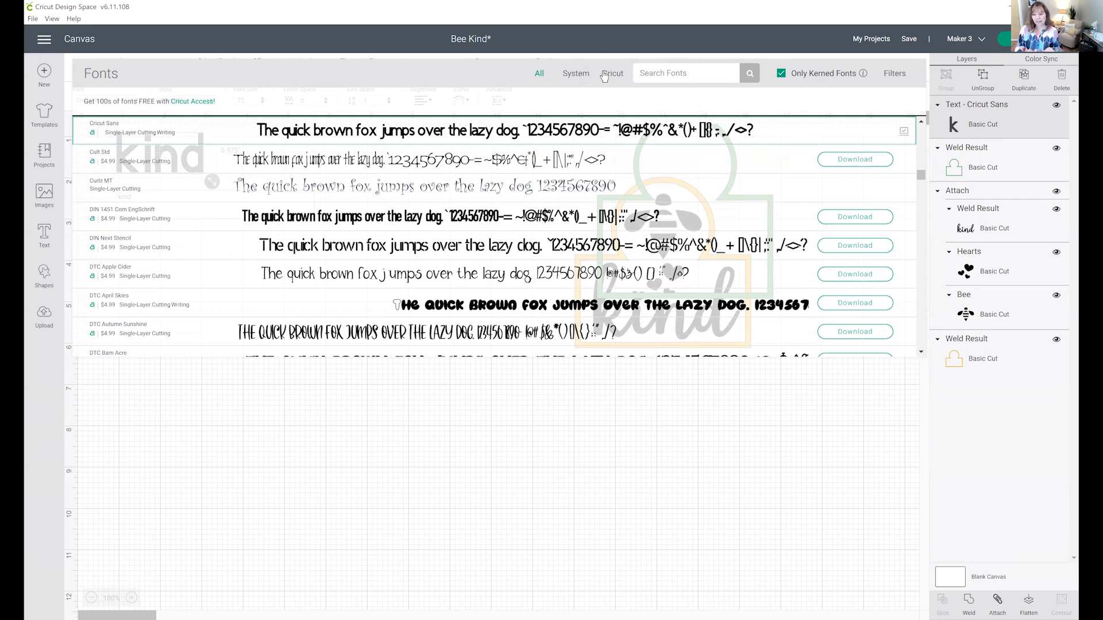
click(690, 72)
text(Cloud 9)
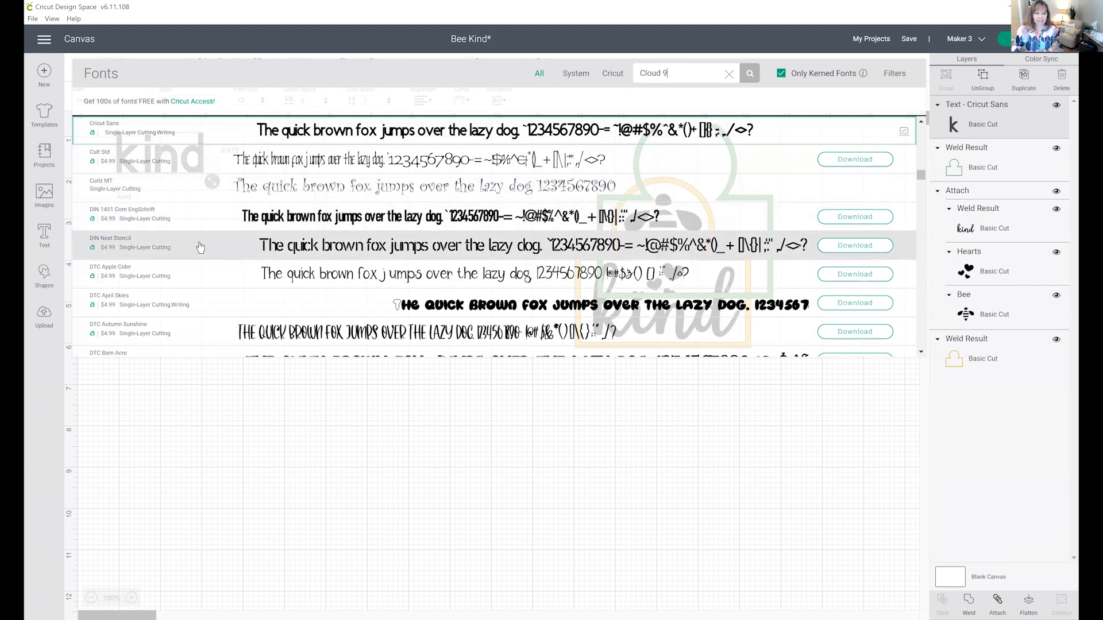
click(90, 224)
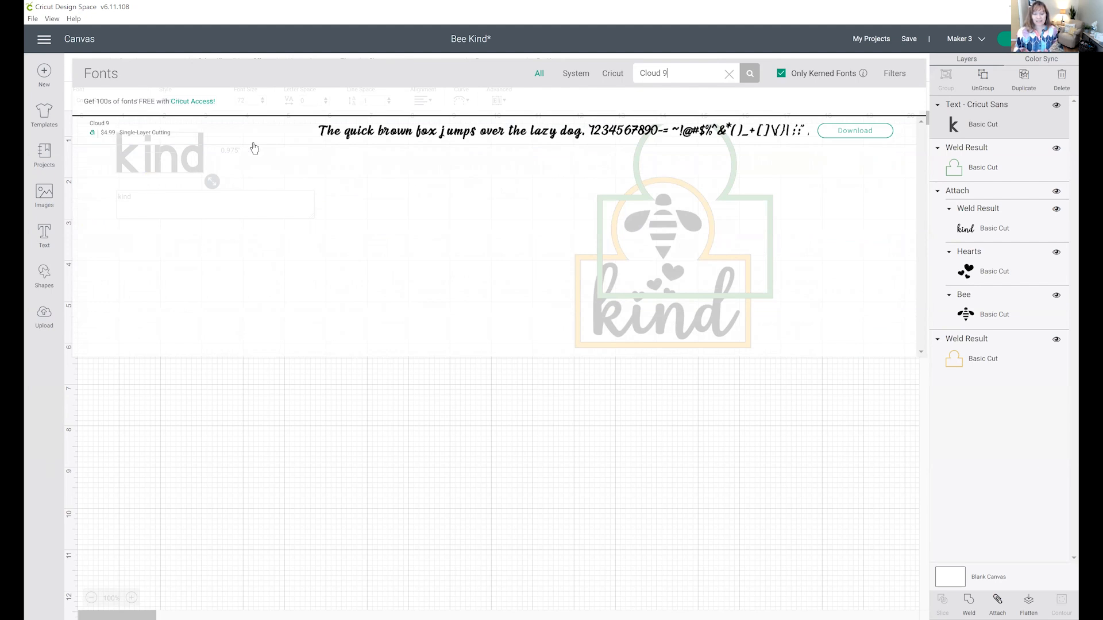
click(641, 131)
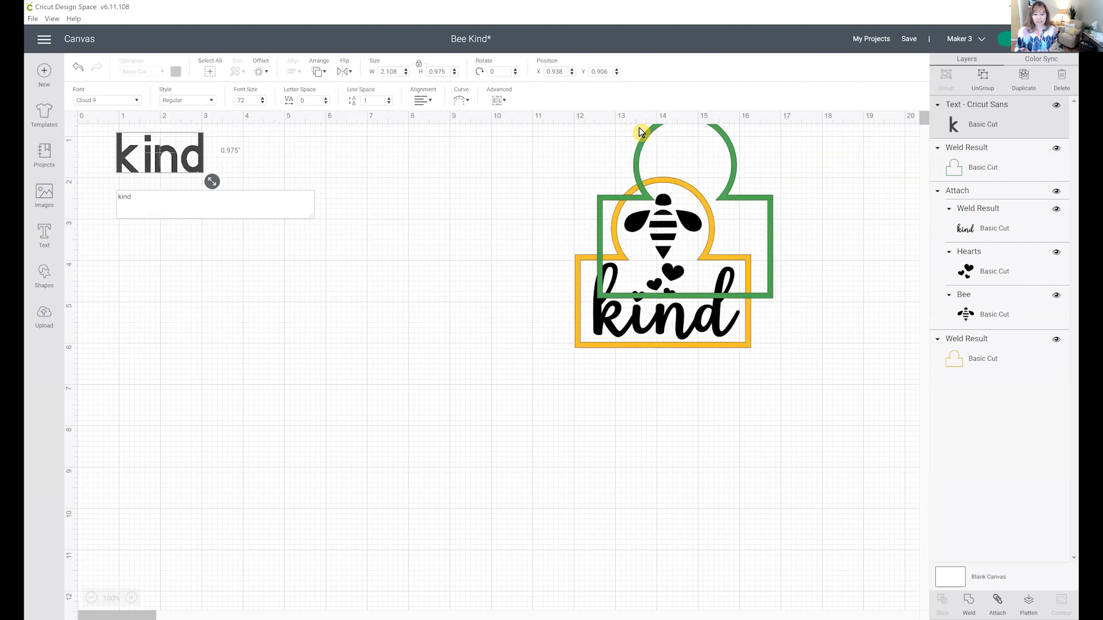
- Enlarge the Cloud 9 word to about 15.26 in wide and shift it across the canvas to examine where its letters overlap
click(176, 170)
drag(176, 170, 295, 242)
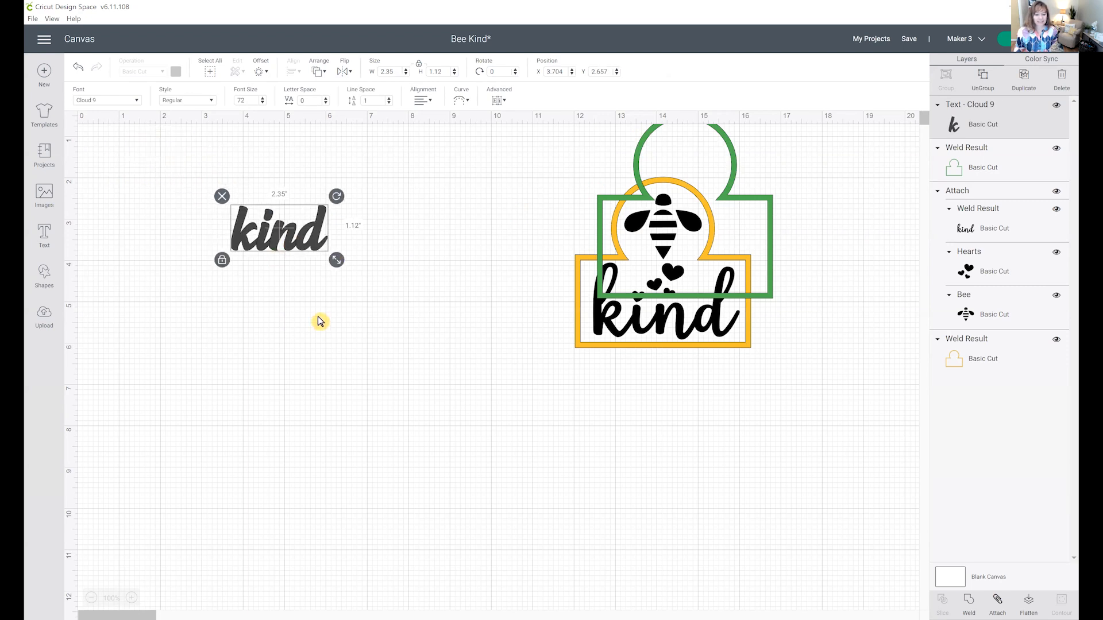
drag(338, 266, 546, 517)
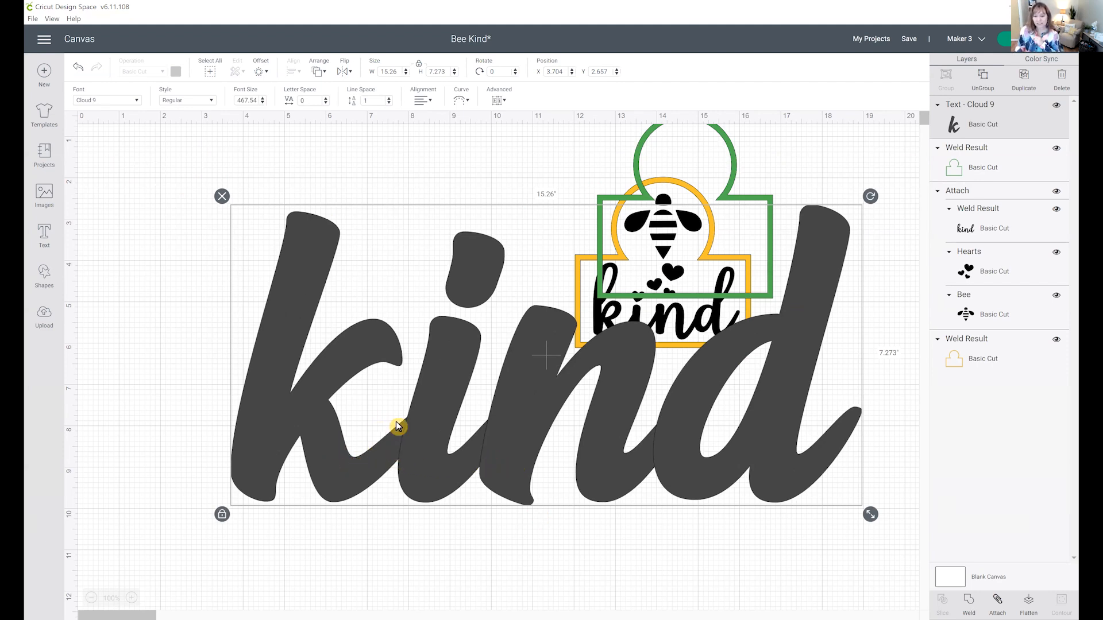
click(410, 472)
drag(412, 474, 339, 475)
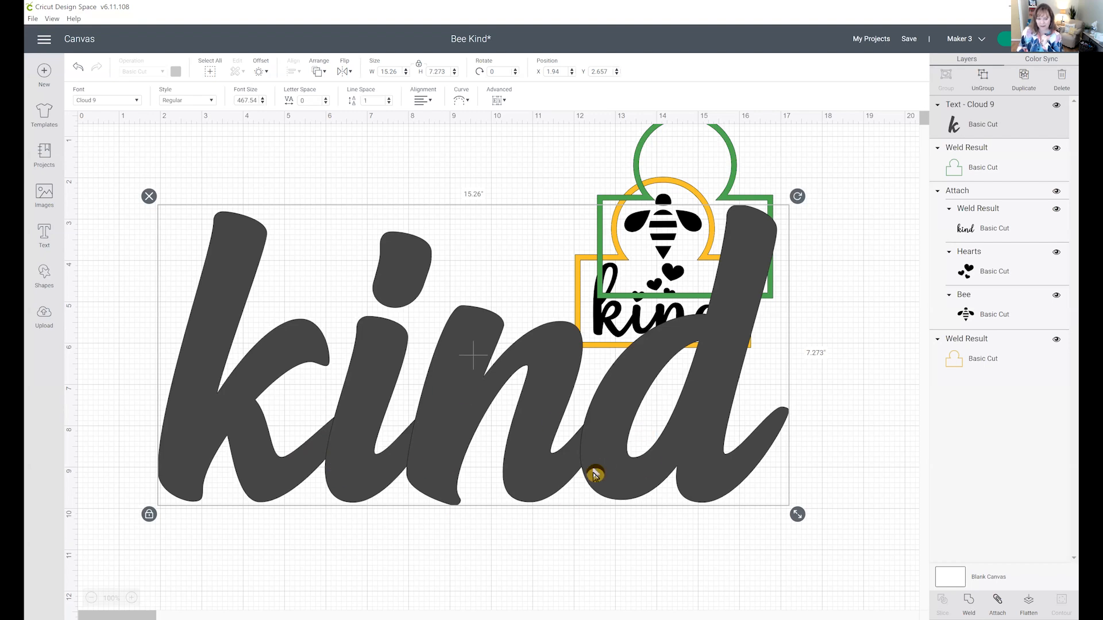
drag(594, 475, 433, 455)
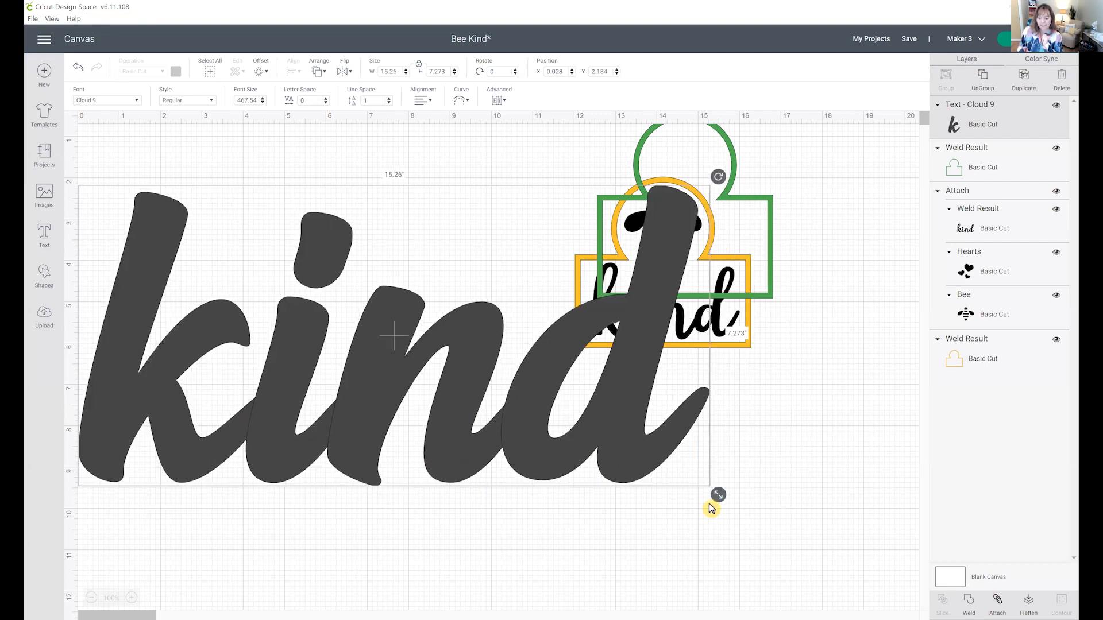
- Resize the Cloud 9 word to about 6.98 in wide and place a duplicate below it, about X 3.06, Y 5.85 in
drag(718, 494, 468, 319)
right_click(413, 277)
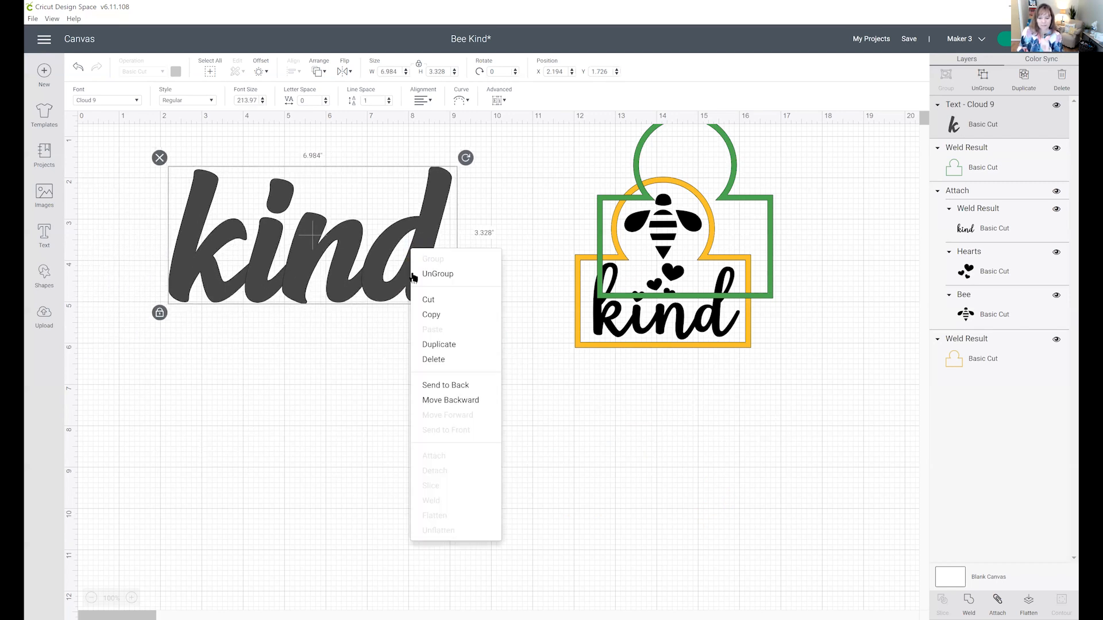
click(433, 344)
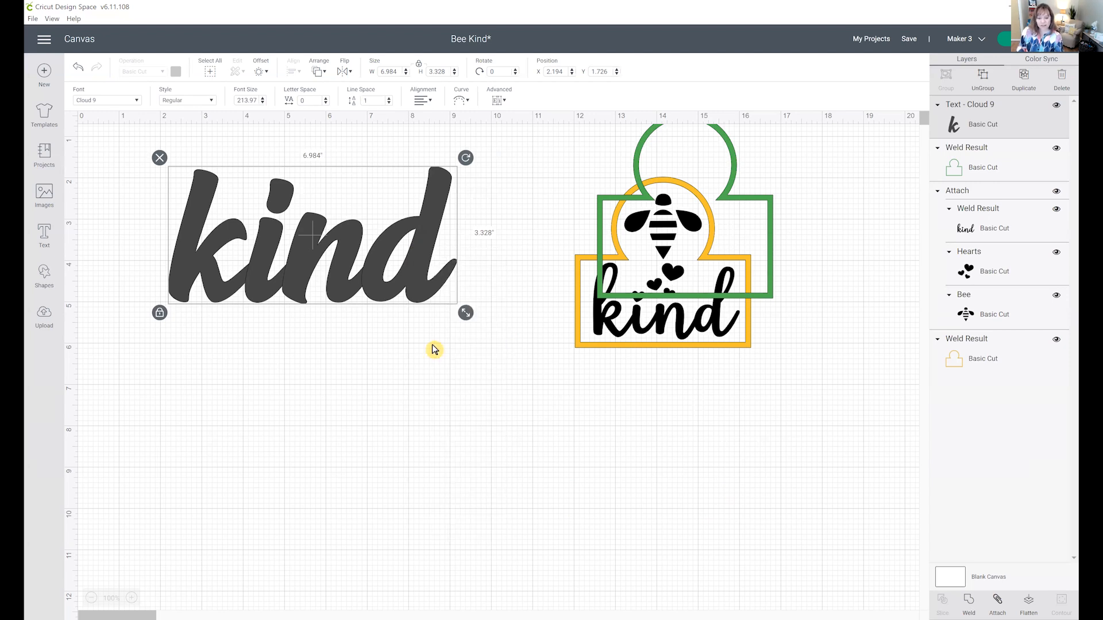
drag(377, 280, 406, 458)
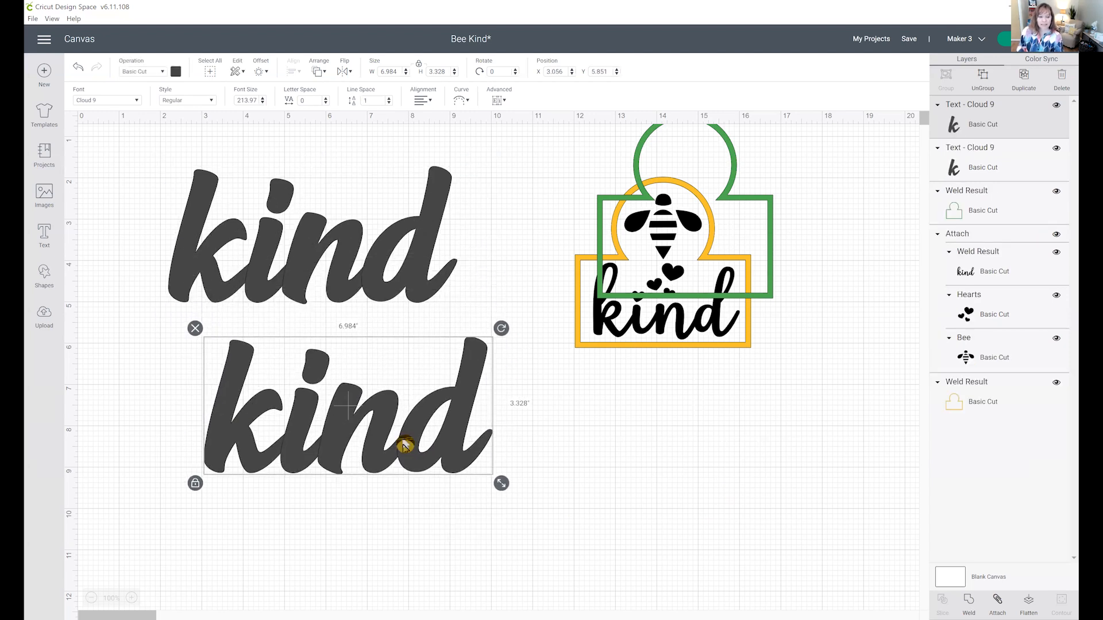
- Include non-kerned fonts, set the duplicate's font to Quirky Script and move it below the Cloud 9 word, about X 4.18, Y 5.55 in
click(125, 103)
click(780, 76)
key(ctrl+a)
text(qui)
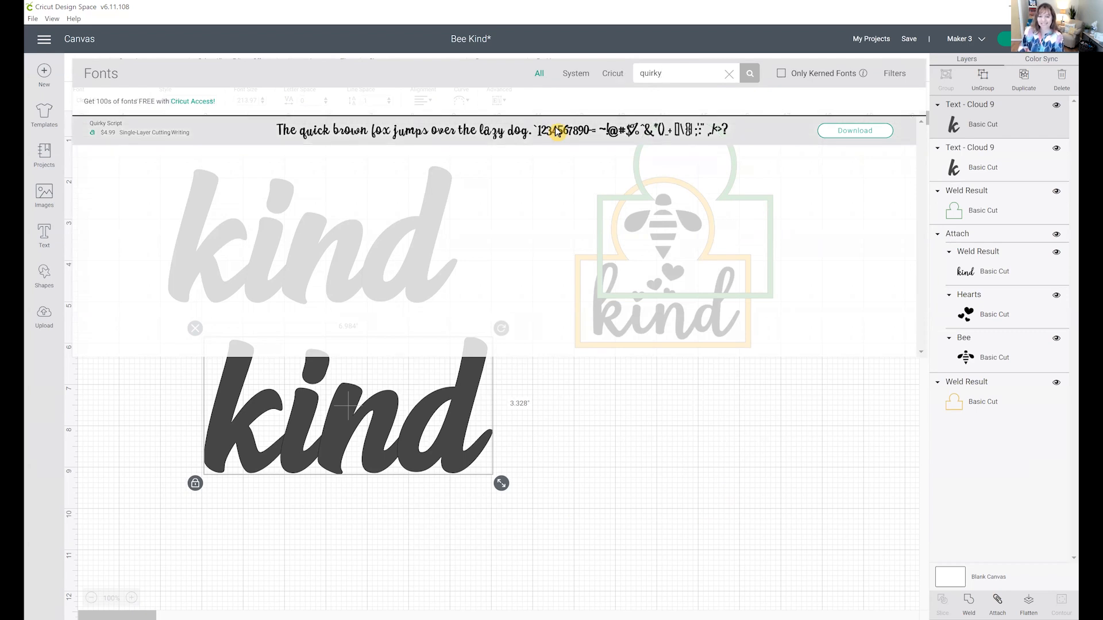
click(556, 132)
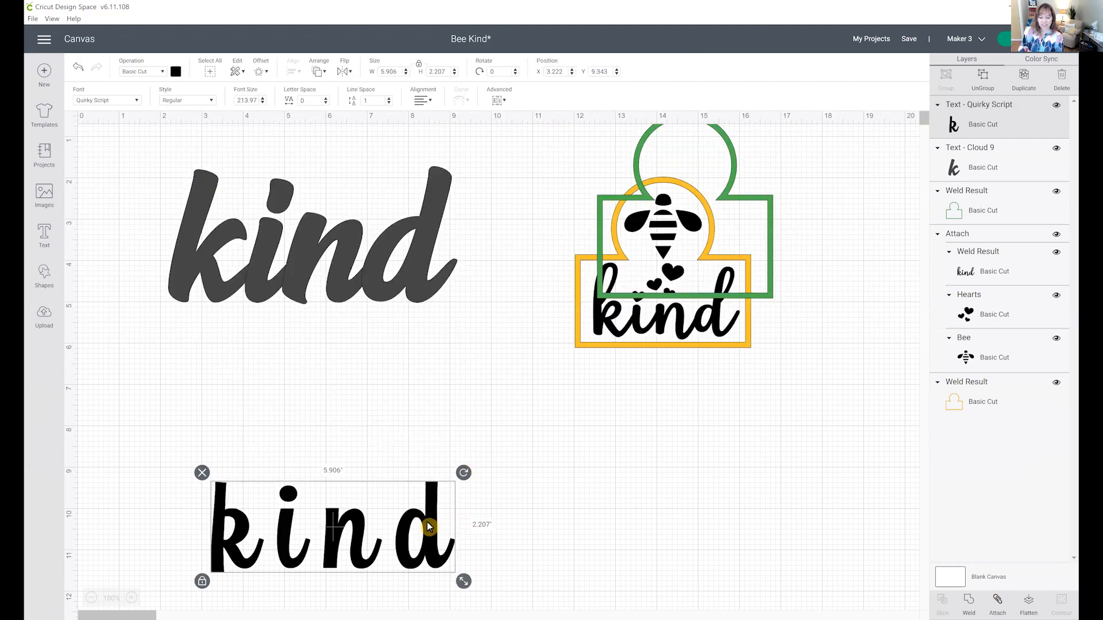
drag(428, 543, 465, 375)
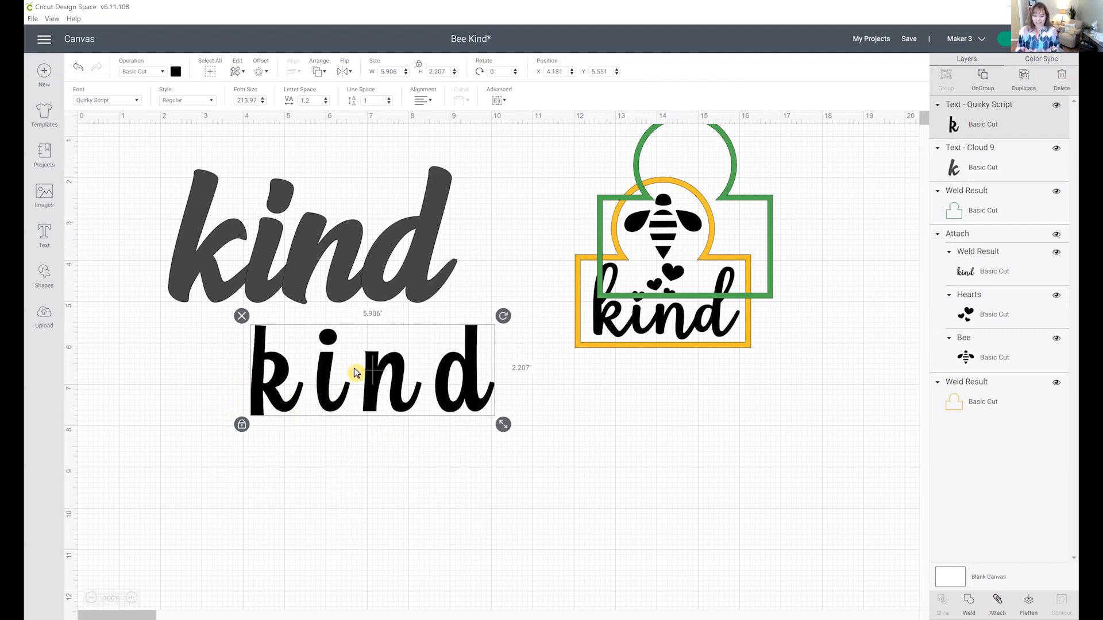
- Tighten the Quirky Script word's letter spacing to -.8 so its letters join
click(453, 467)
click(443, 412)
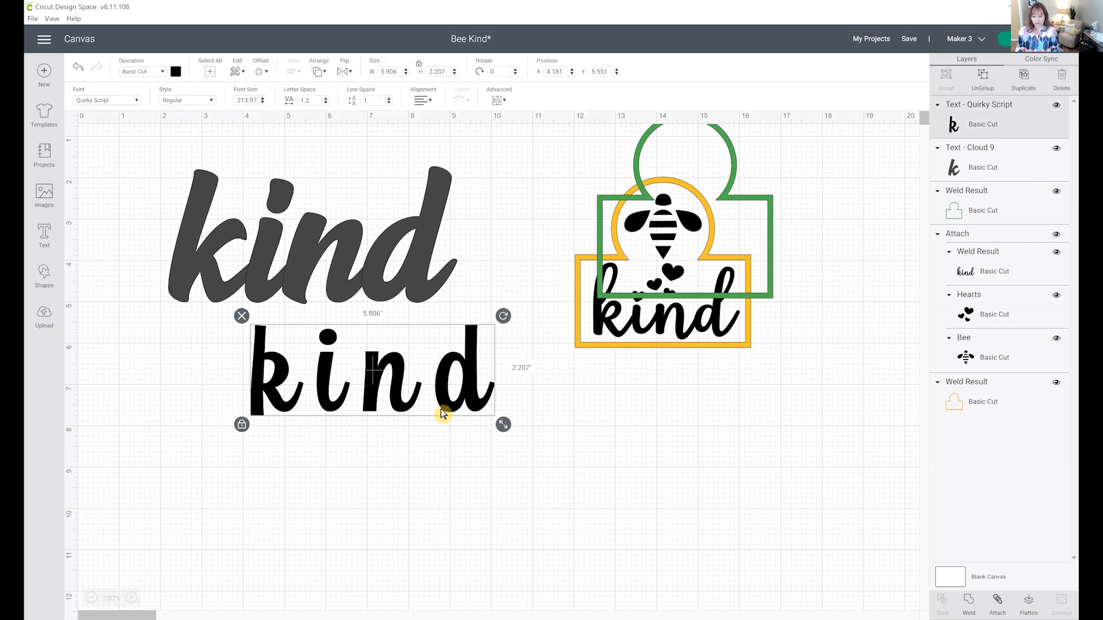
click(325, 103)
click(282, 103)
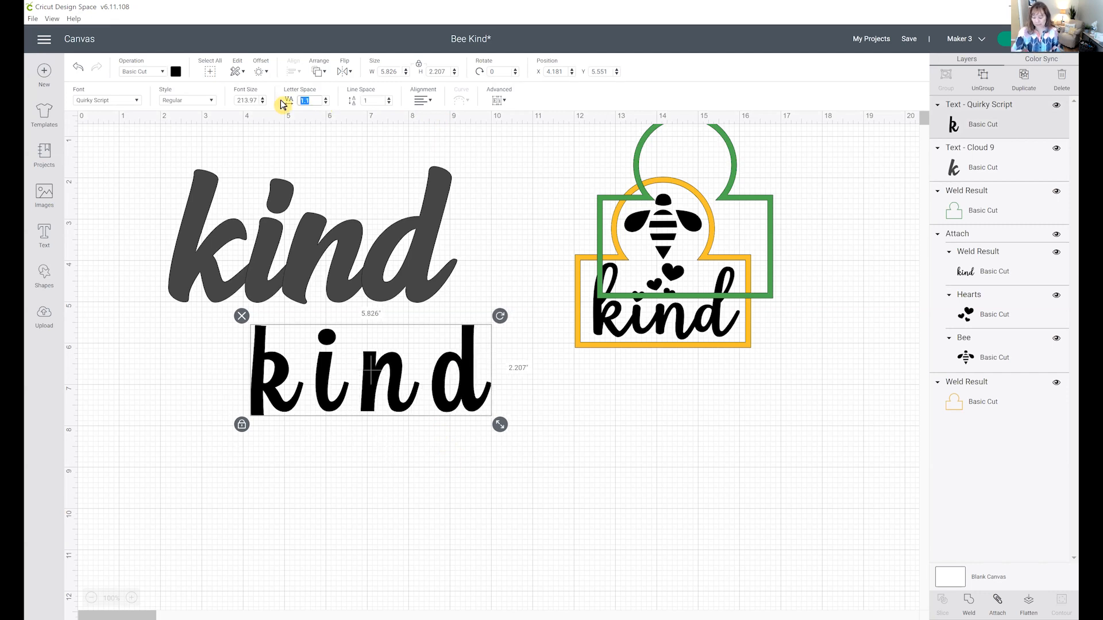
key(BackSpace)
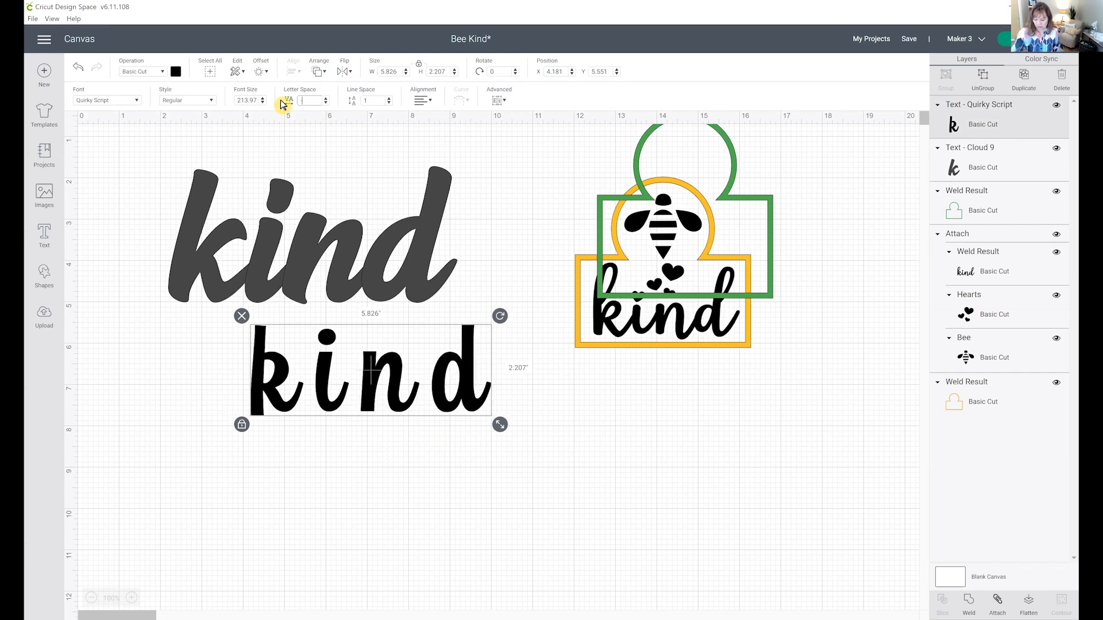
key(Return)
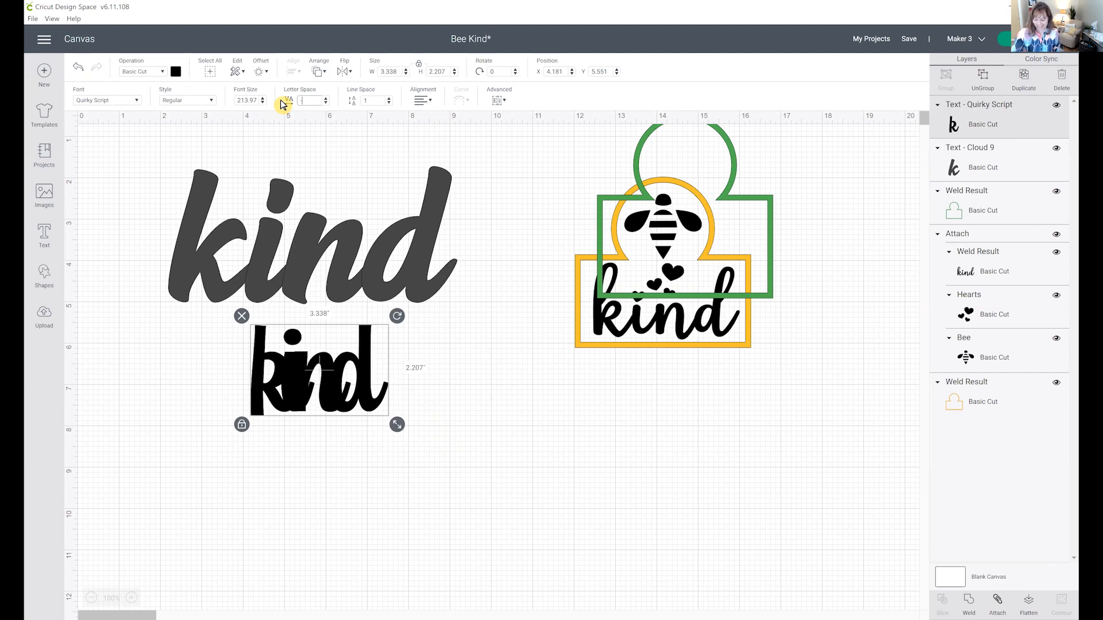
text(-.8)
key(Return)
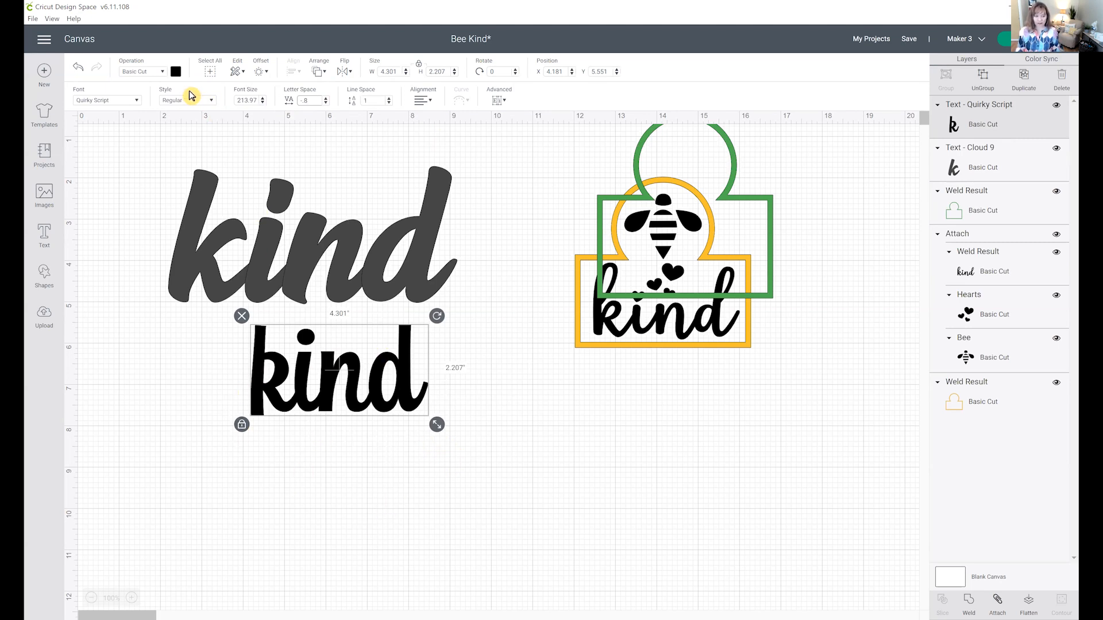
- Recolor the Quirky Script word yellow and enlarge it to about 8.69 in wide to examine where its letters join
click(176, 72)
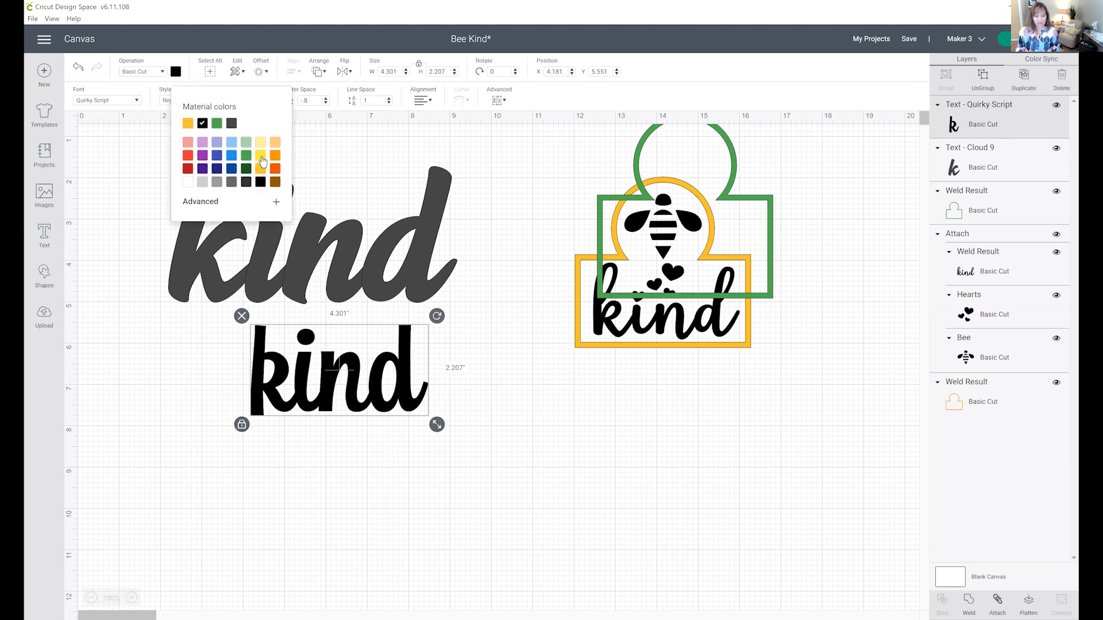
click(262, 161)
drag(436, 425, 445, 428)
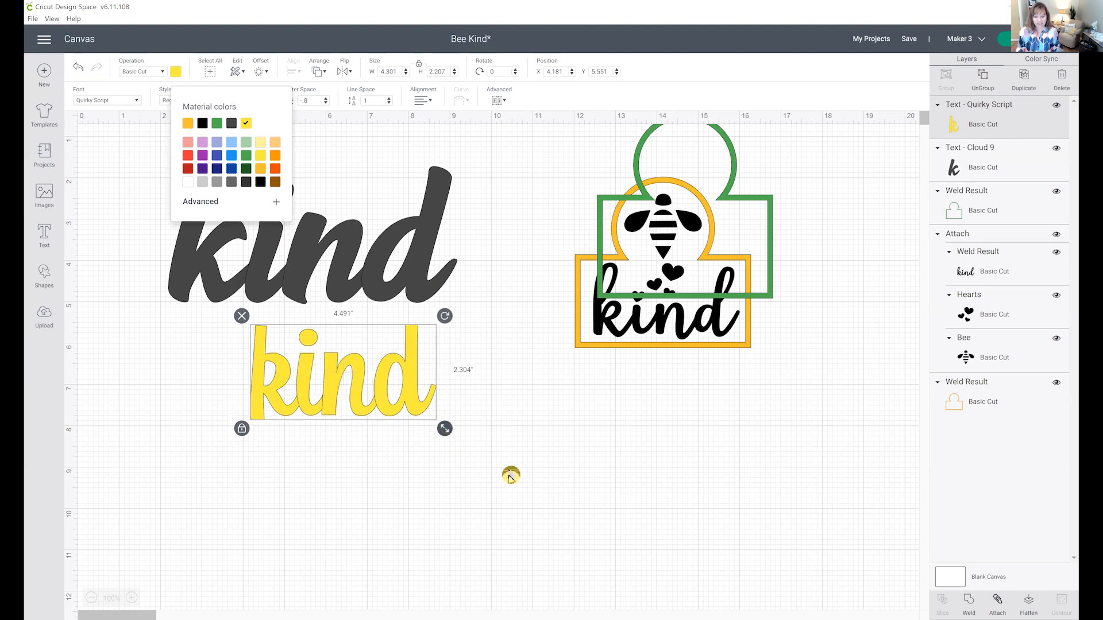
drag(510, 477, 616, 515)
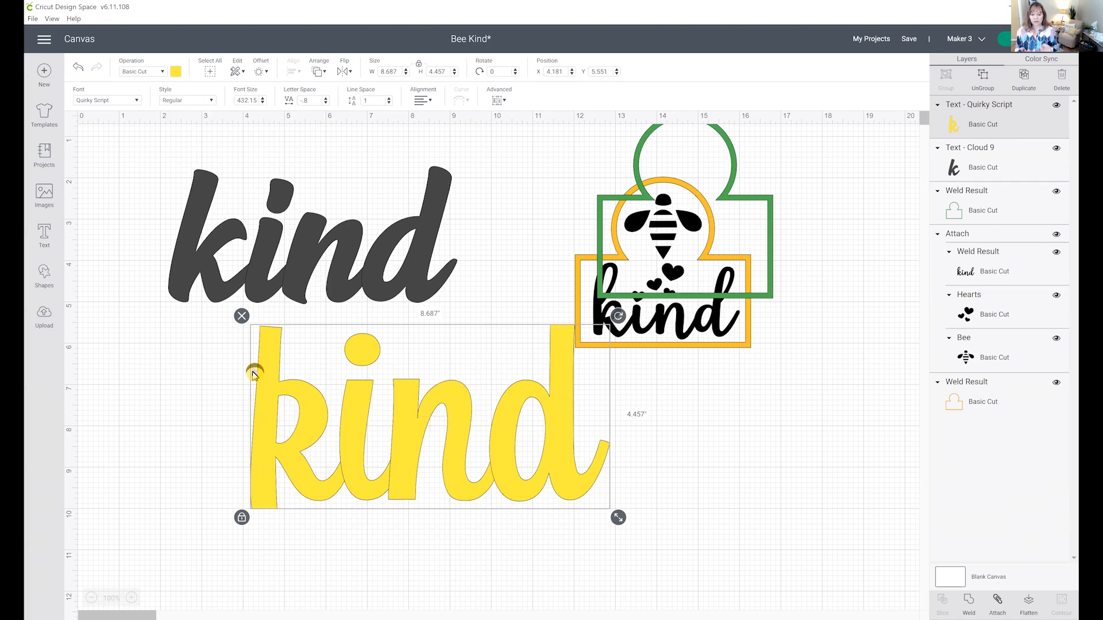
- Delete the Quirky Script word and move the Cloud 9 word to about X 2.89, Y 3.20 in
click(243, 317)
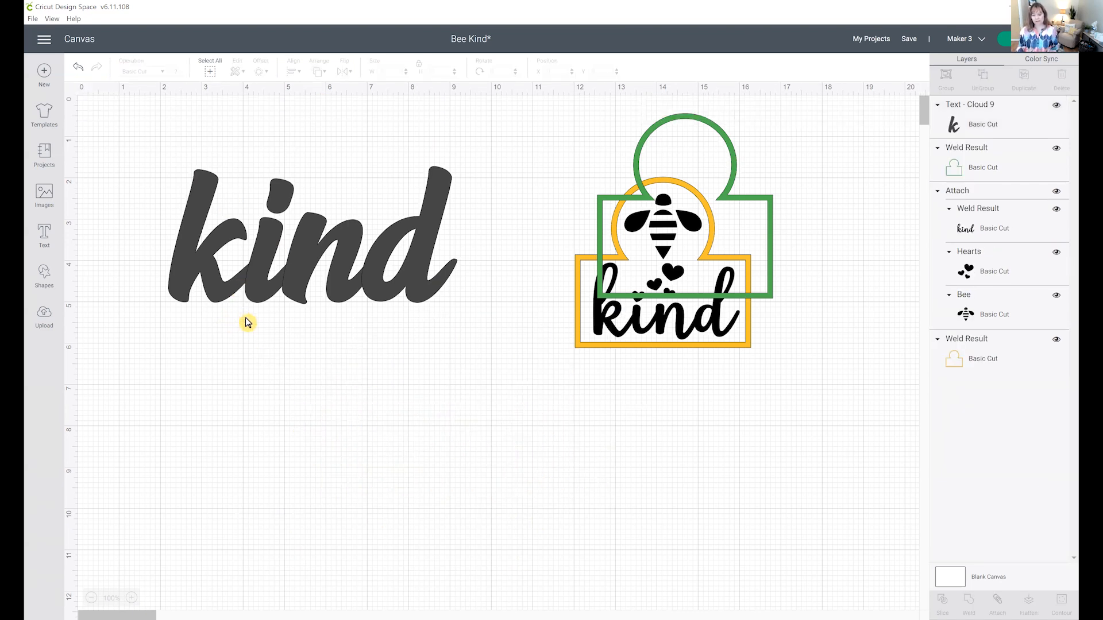
click(277, 272)
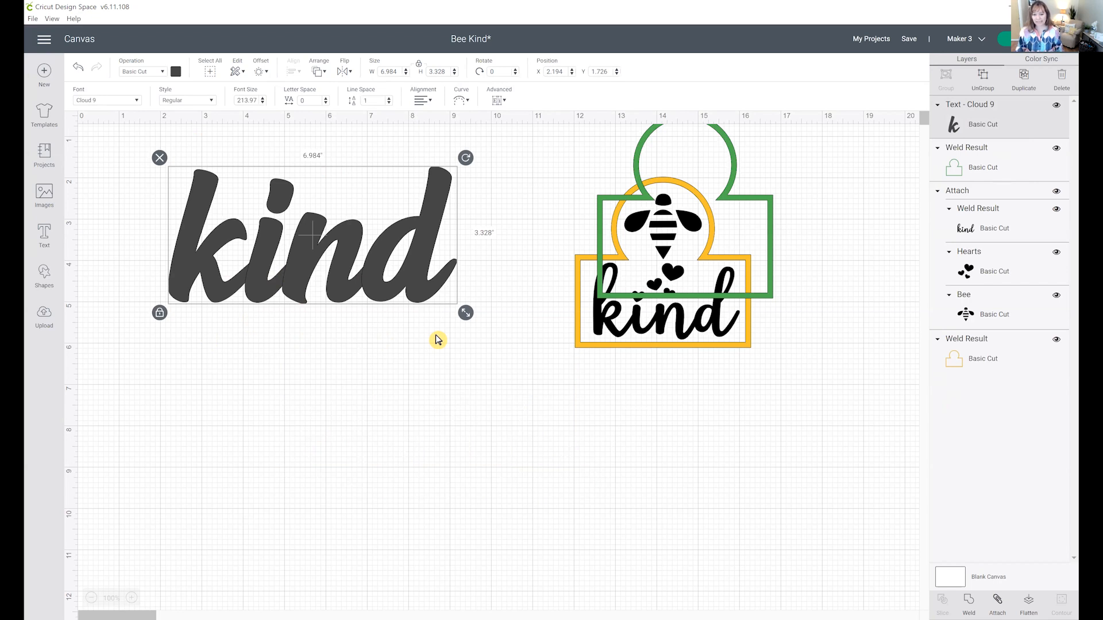
drag(386, 294, 417, 350)
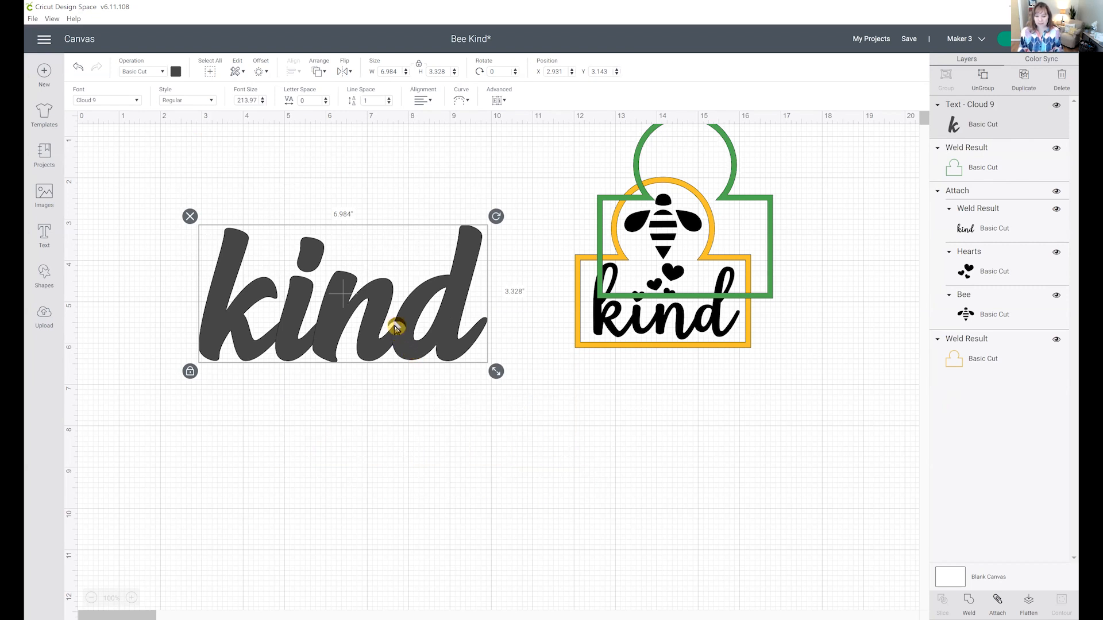
drag(401, 331, 399, 333)
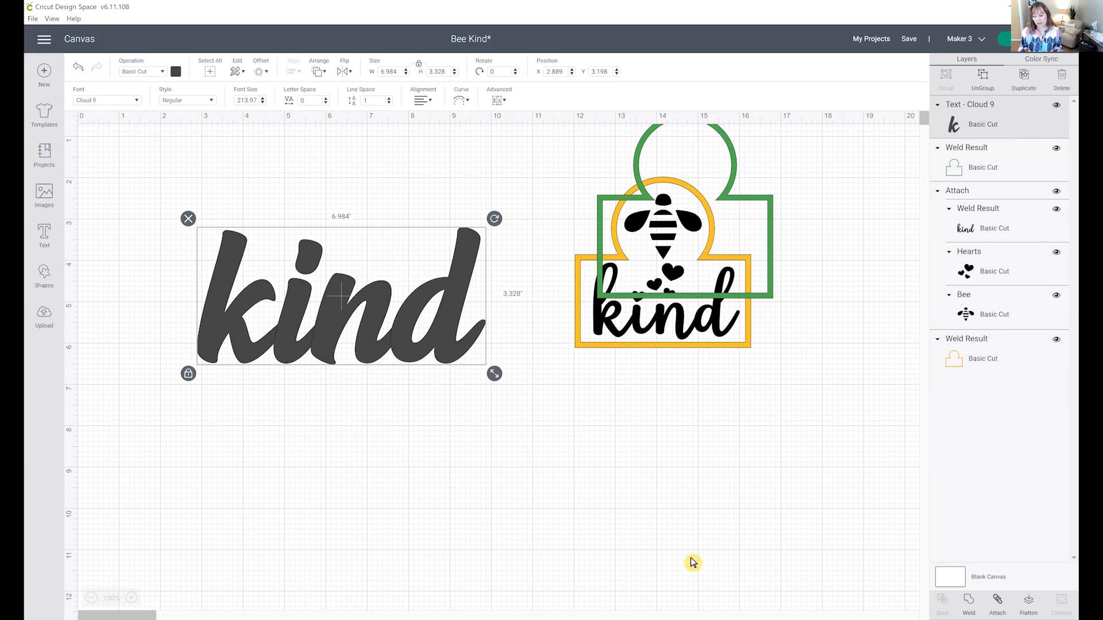
- Try welding the Cloud 9 letters into one shape and moving the result, and undo both changes
click(971, 606)
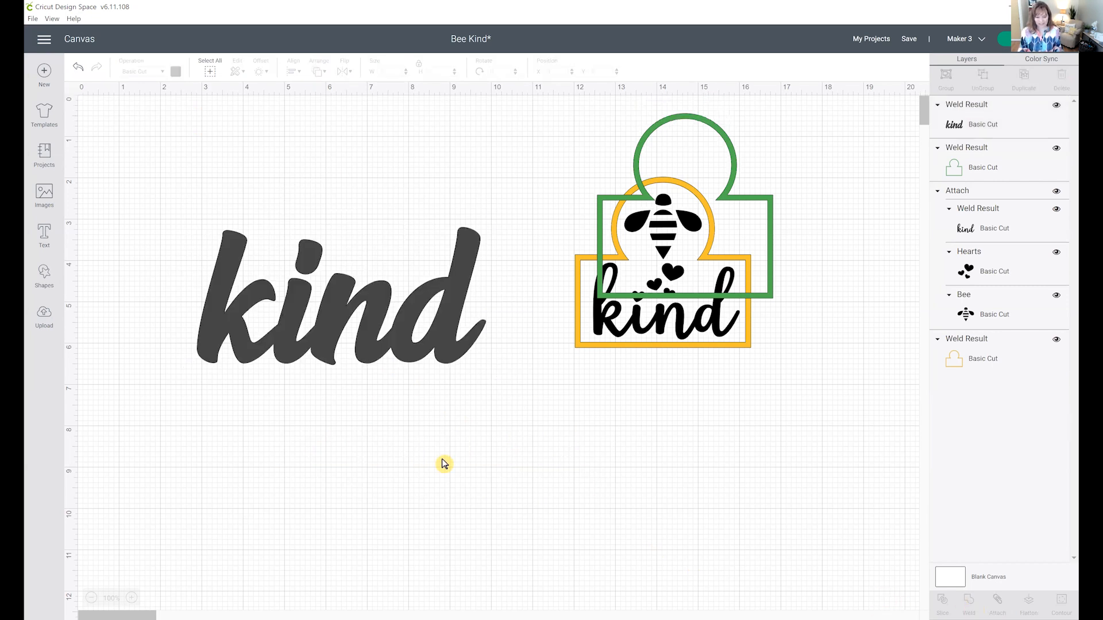
drag(426, 350, 436, 375)
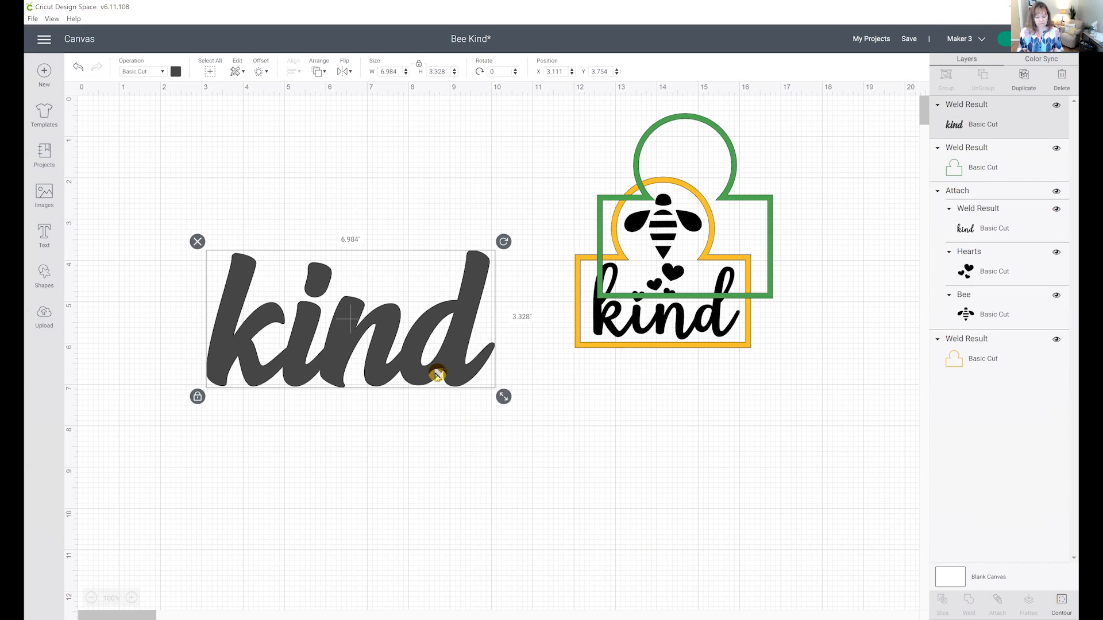
key(ctrl+z)
key(ctrl+z)
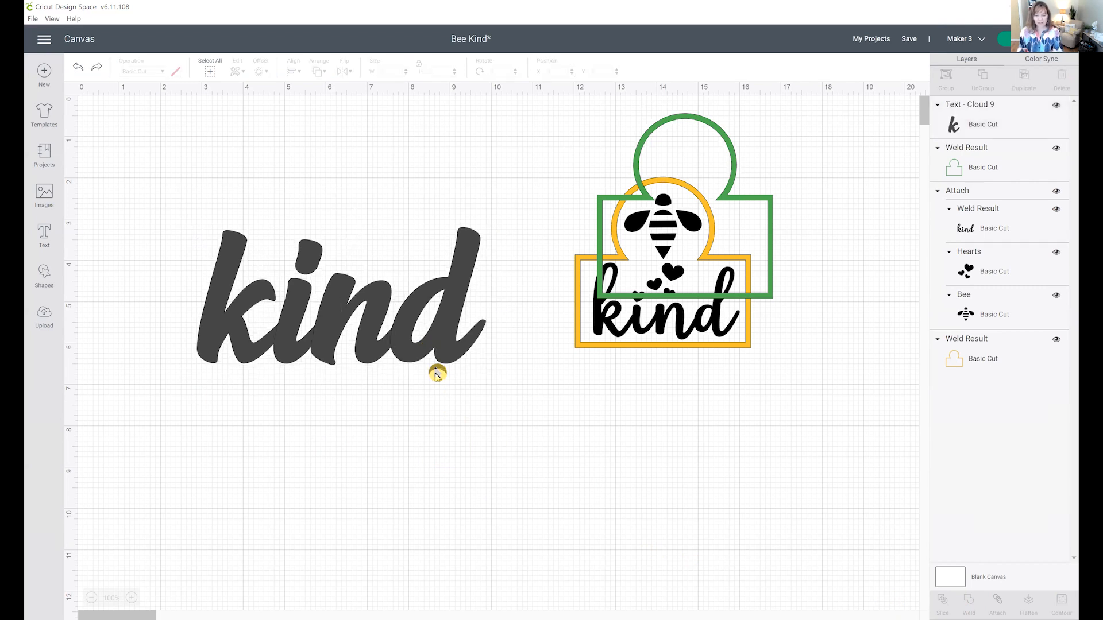
- Search the fonts for "love spell" and change the Cloud 9 word's font to Love Spell
click(356, 345)
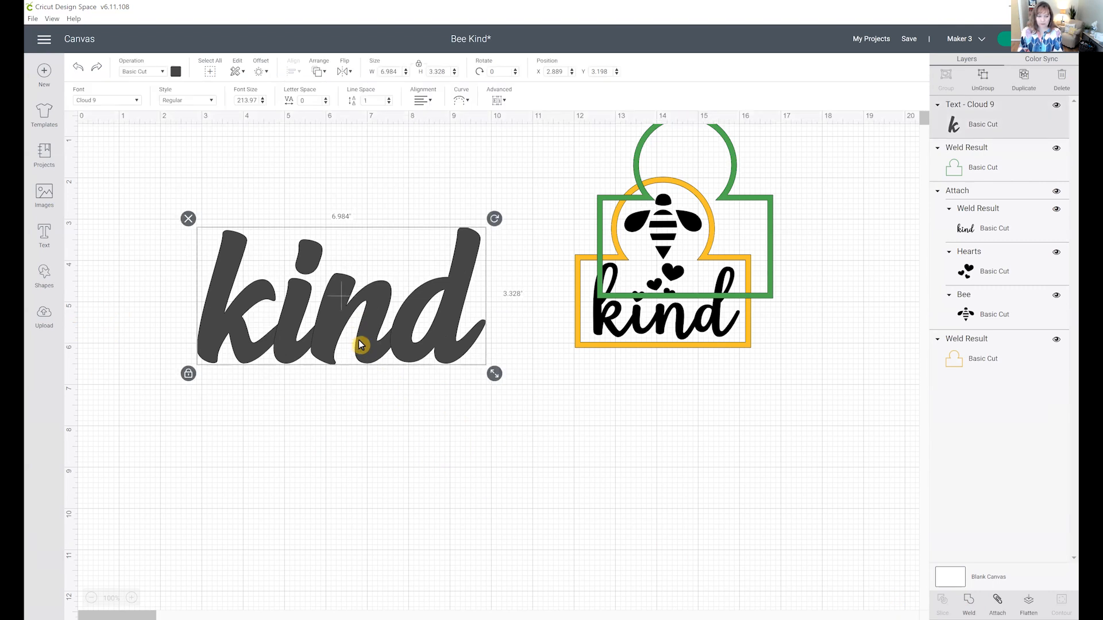
click(120, 101)
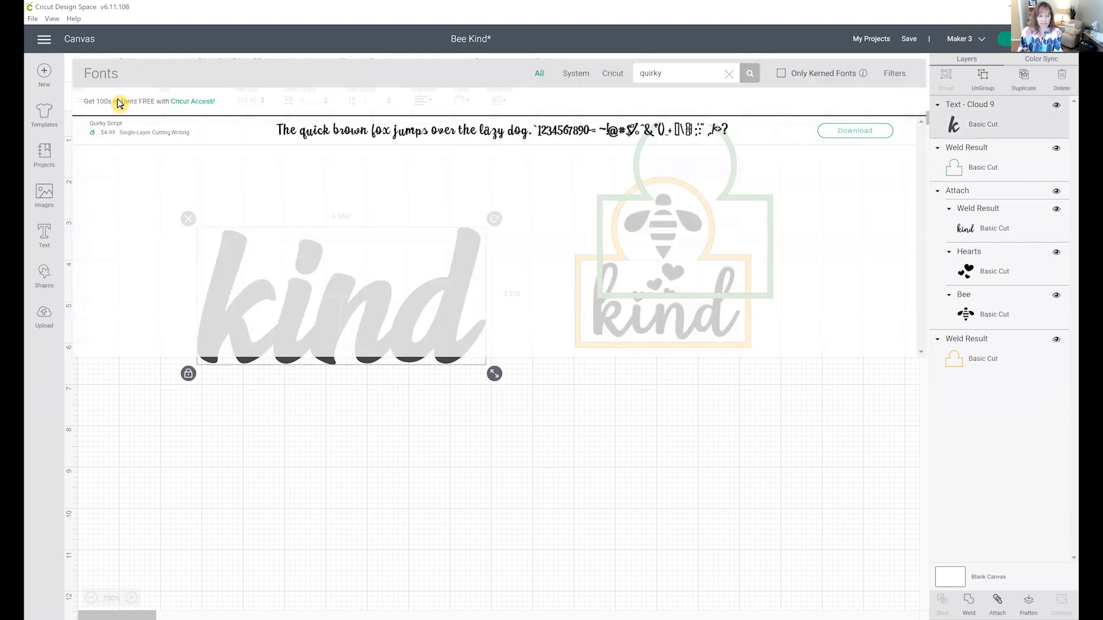
click(728, 75)
text(lov)
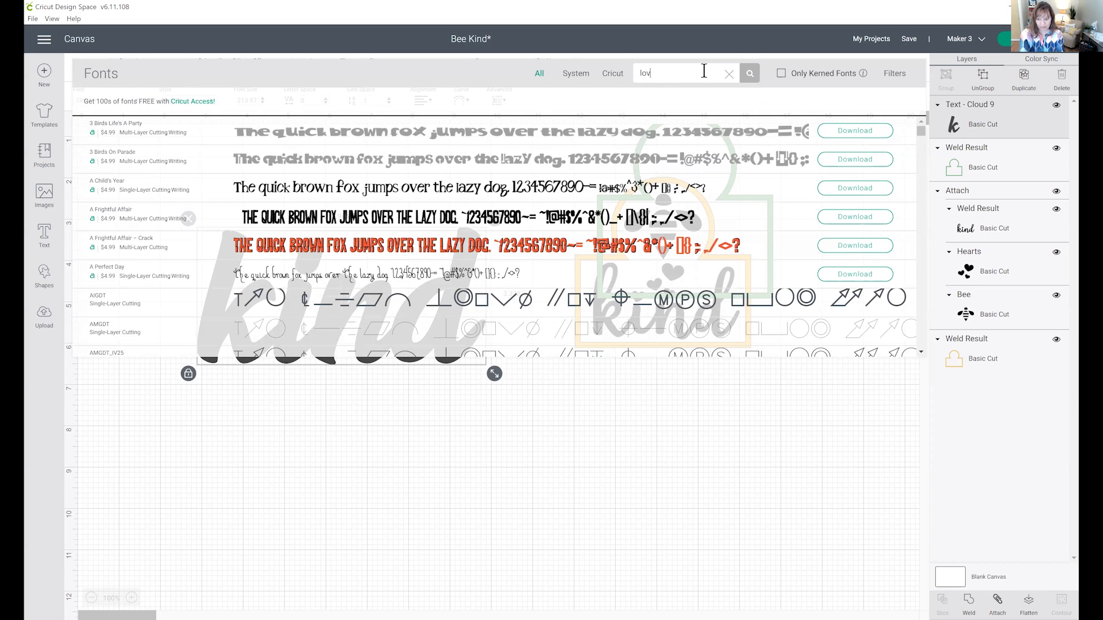
text(e spell)
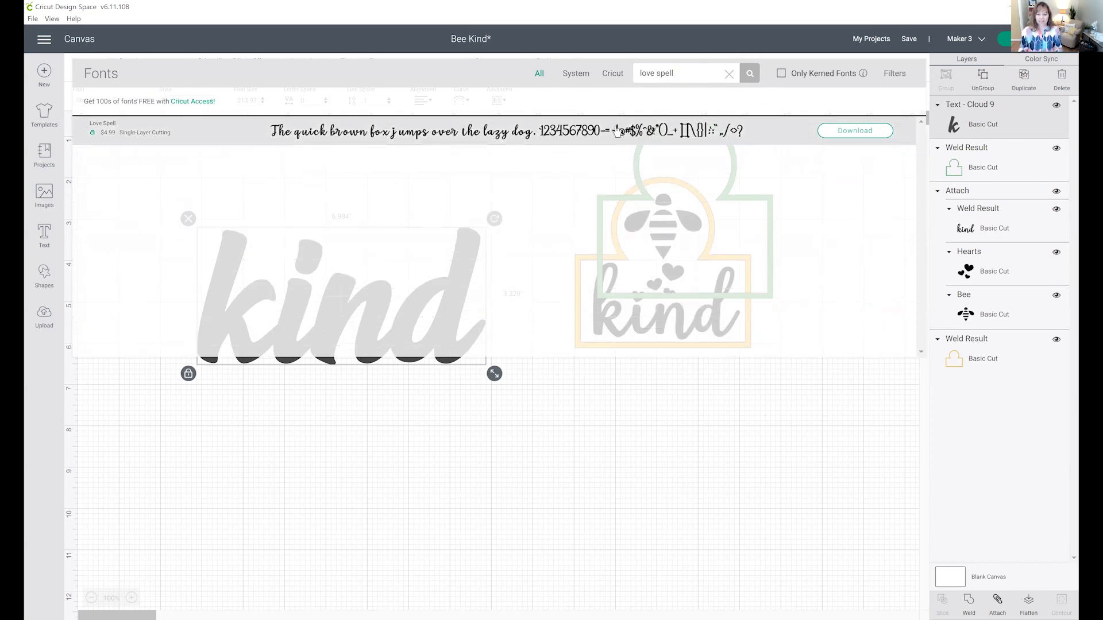
click(552, 216)
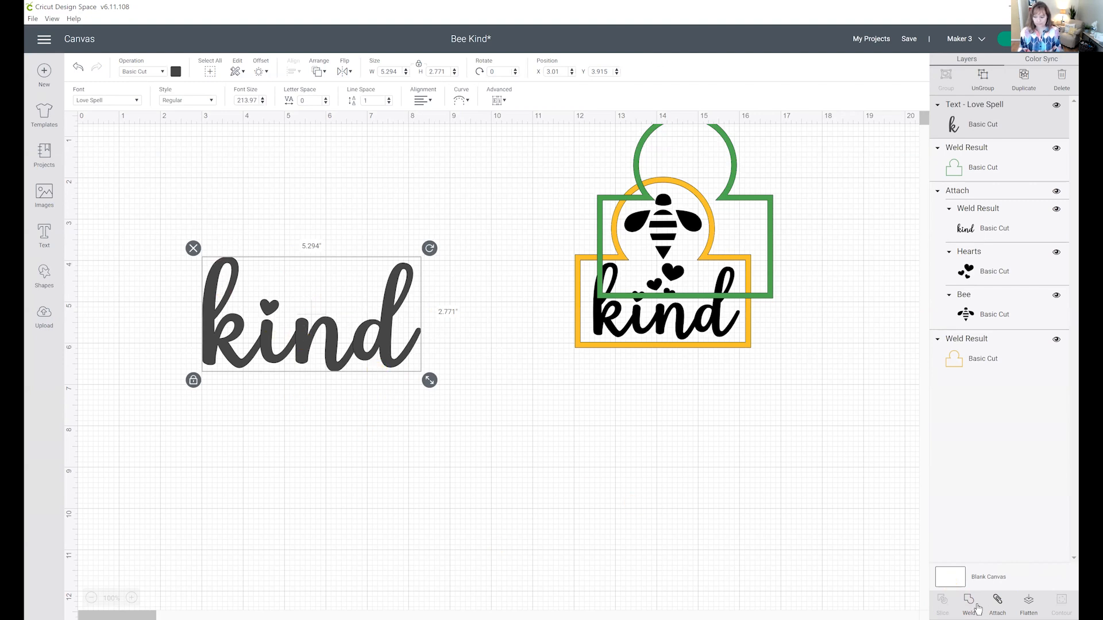
- Weld the Love Spell word into one shape and color it black
click(969, 603)
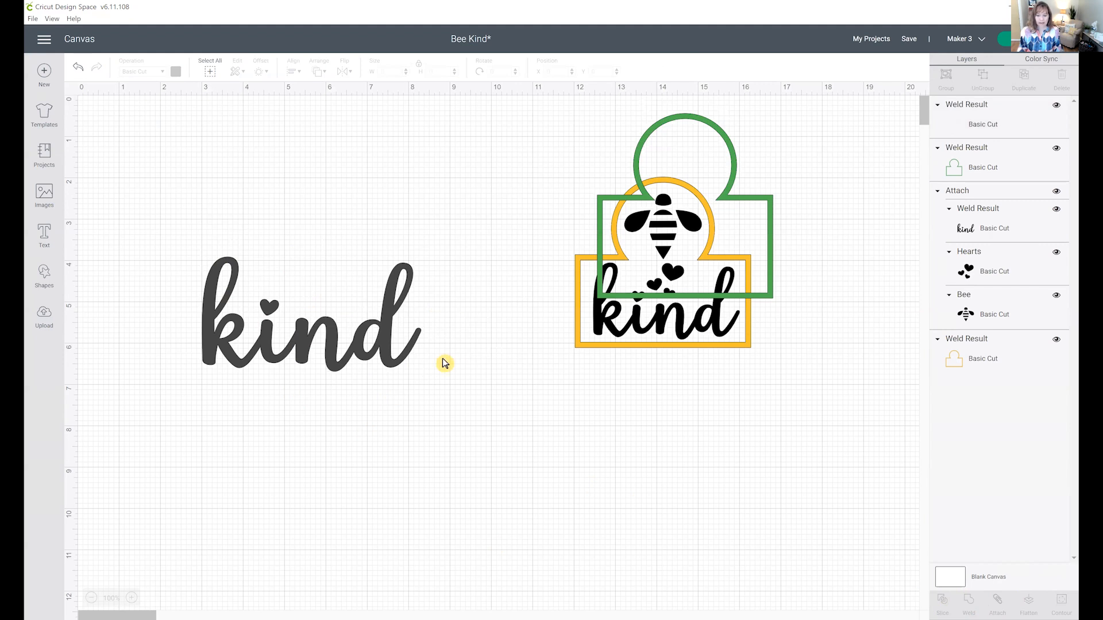
click(347, 361)
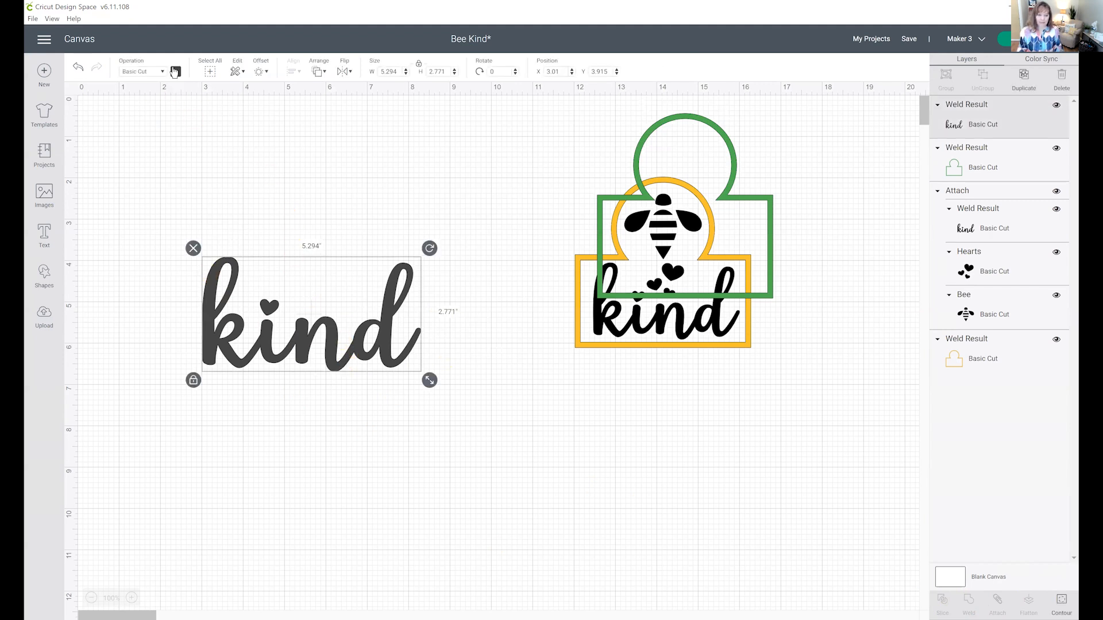
click(176, 72)
click(202, 122)
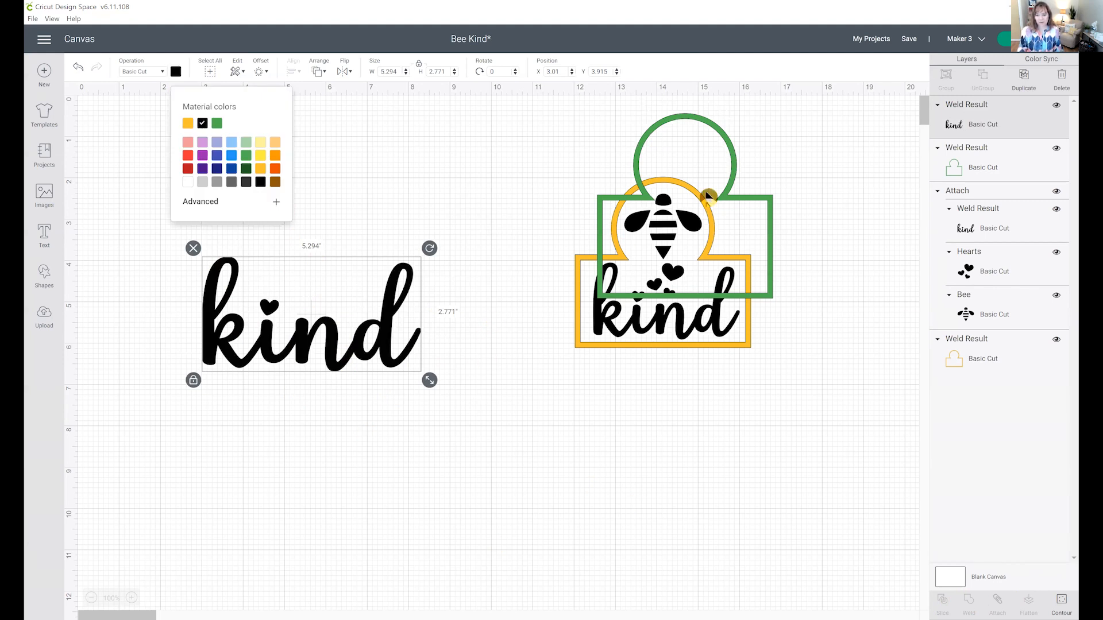
- Move the green frame over to the new "kind" word and resize the word to about 3.46 in wide inside its rectangle
drag(719, 143, 337, 148)
click(365, 332)
drag(427, 380, 364, 277)
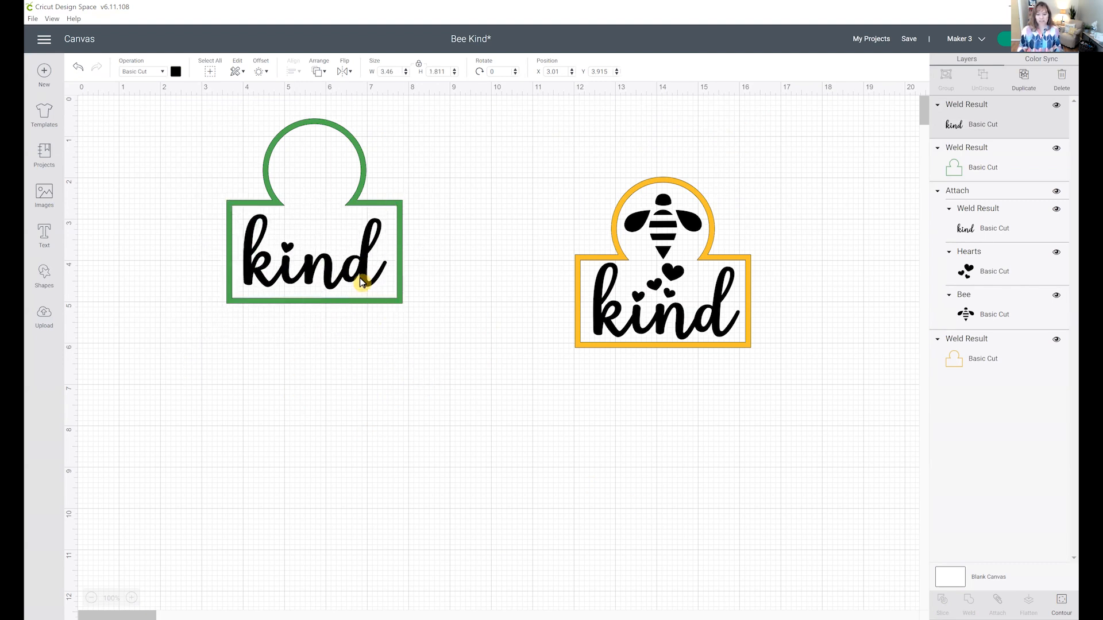
click(430, 347)
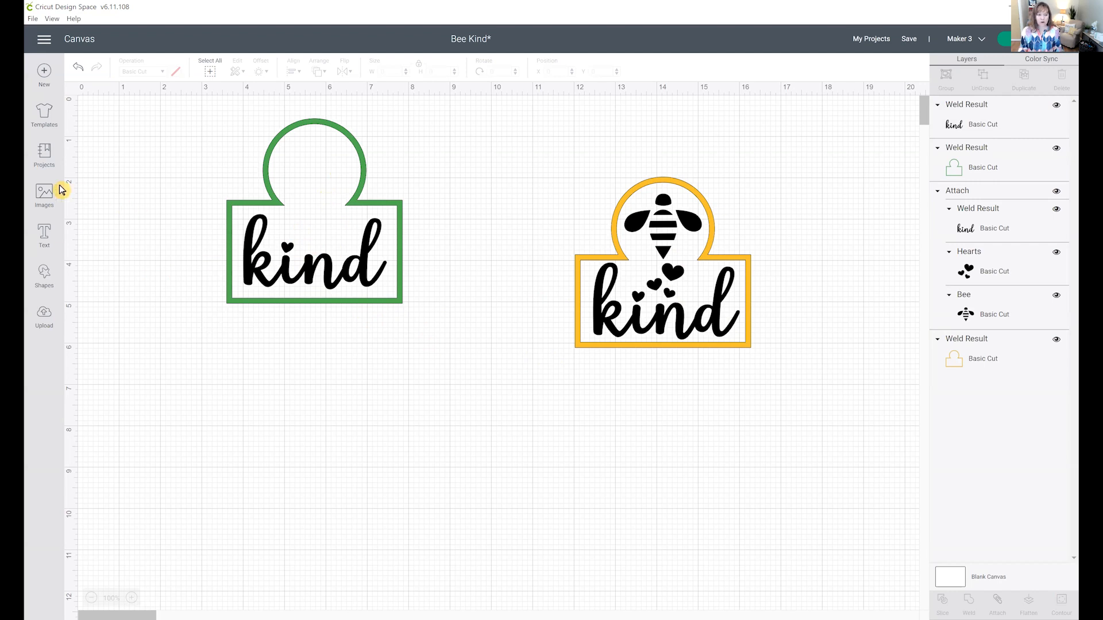
- Search the Free this Week images for "bee" and insert the black bee with solid wings and striped body
click(44, 193)
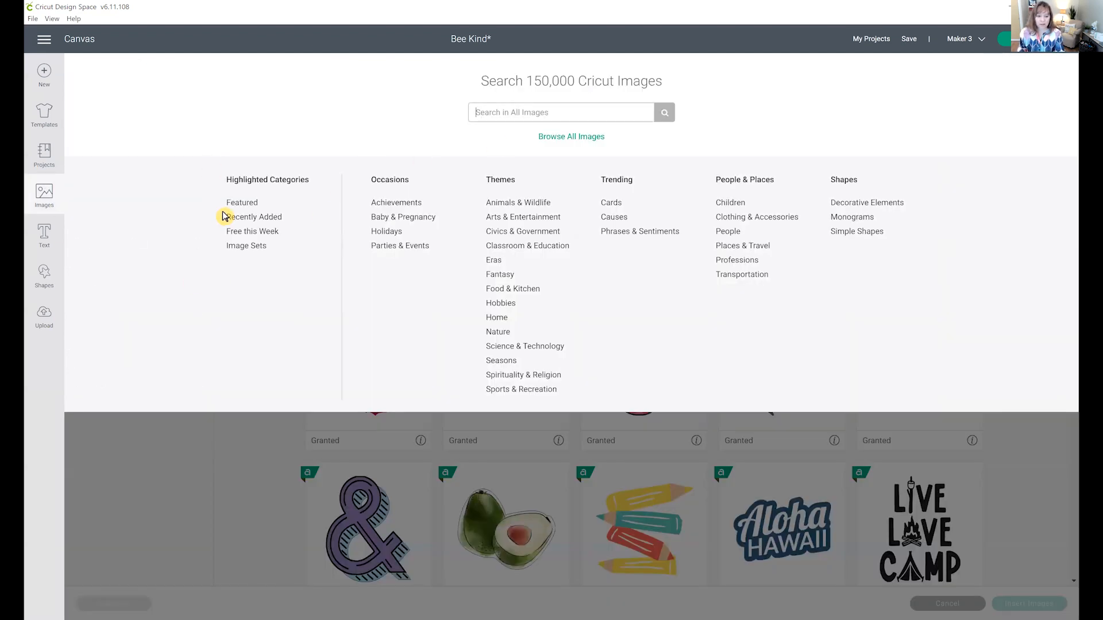
click(240, 232)
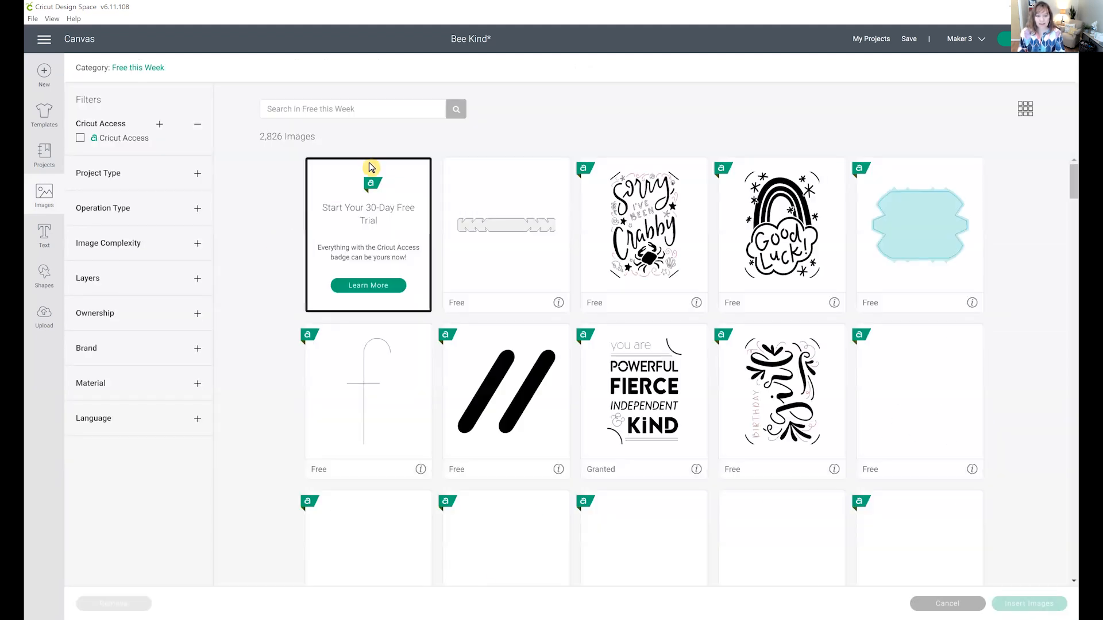
click(374, 104)
text(bee)
key(Return)
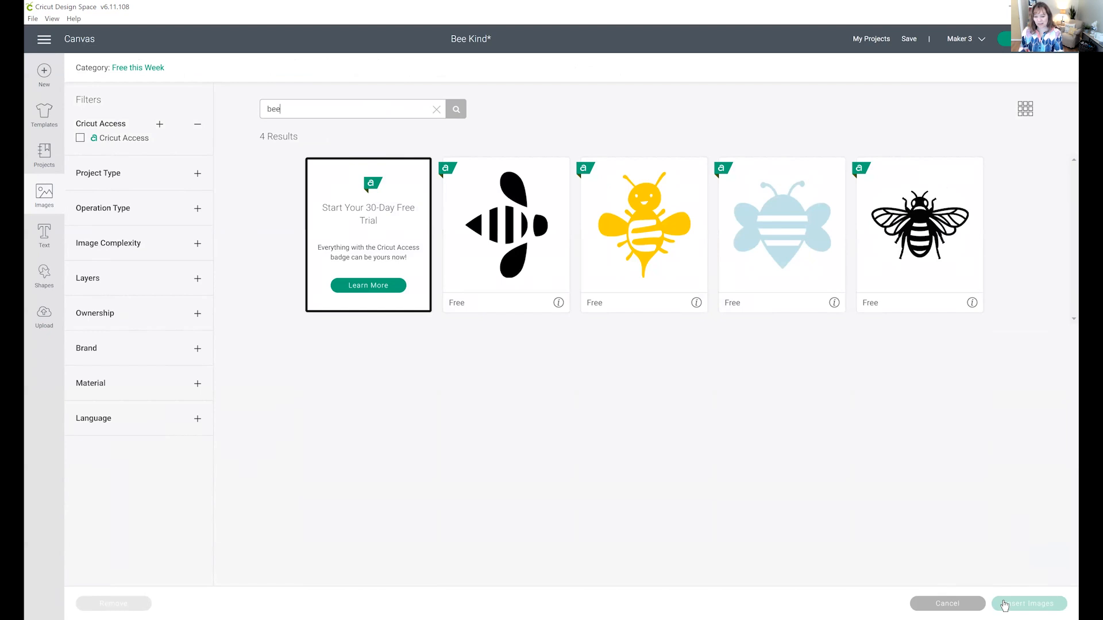
click(982, 601)
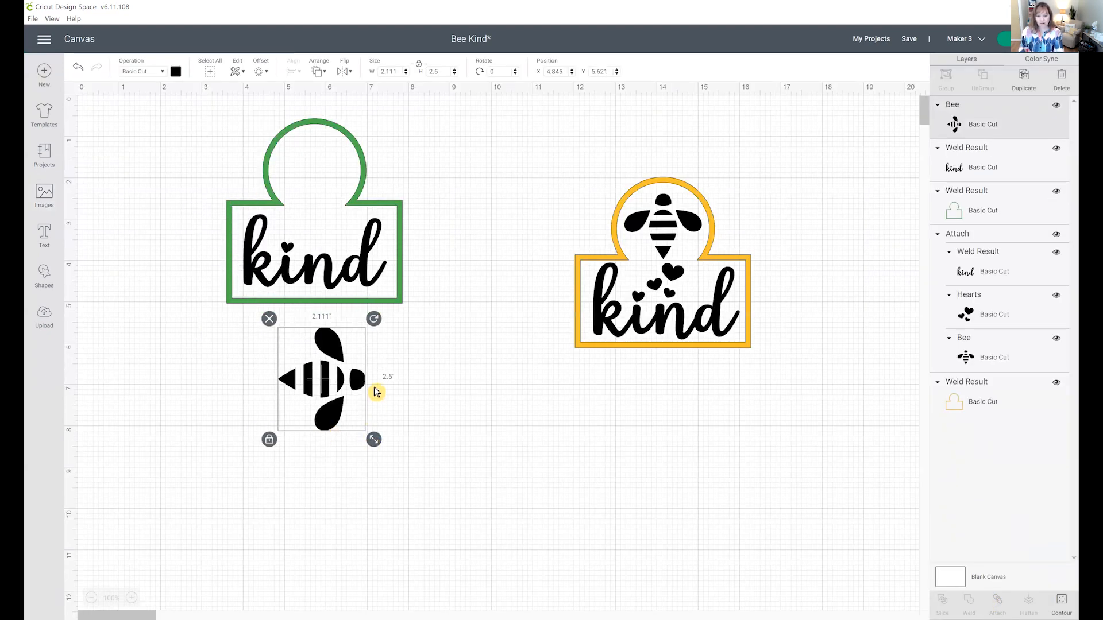
- Fit the bee upright inside the green frame's circle, rotated about 269.84° and sized about 1.57 by 1.86 in
drag(377, 328, 249, 313)
drag(310, 385, 306, 185)
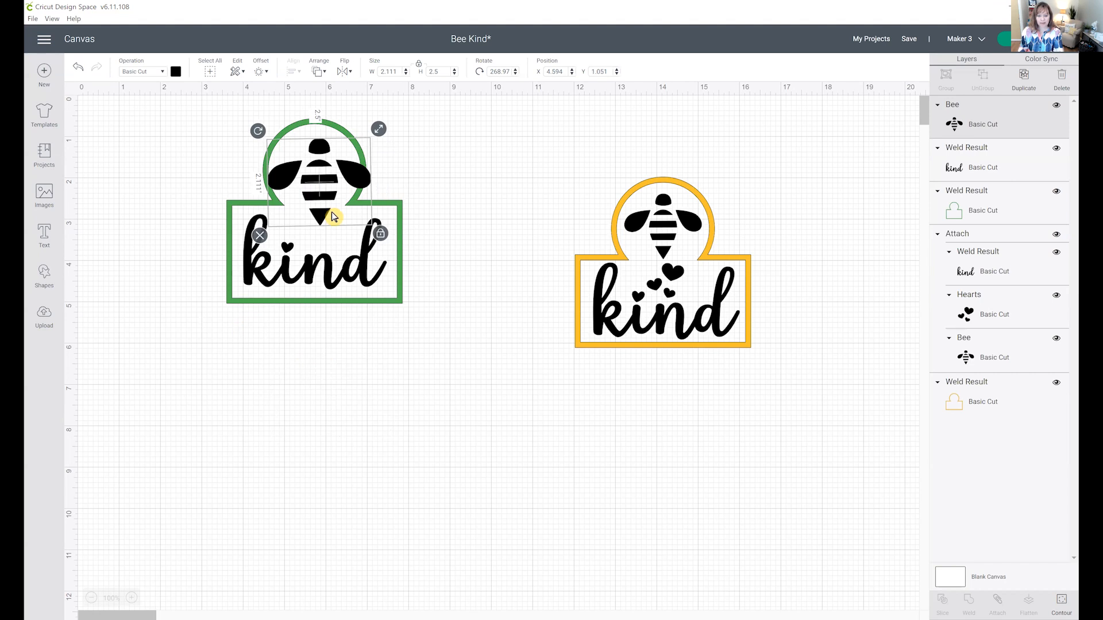
drag(378, 130, 343, 153)
drag(319, 190, 313, 160)
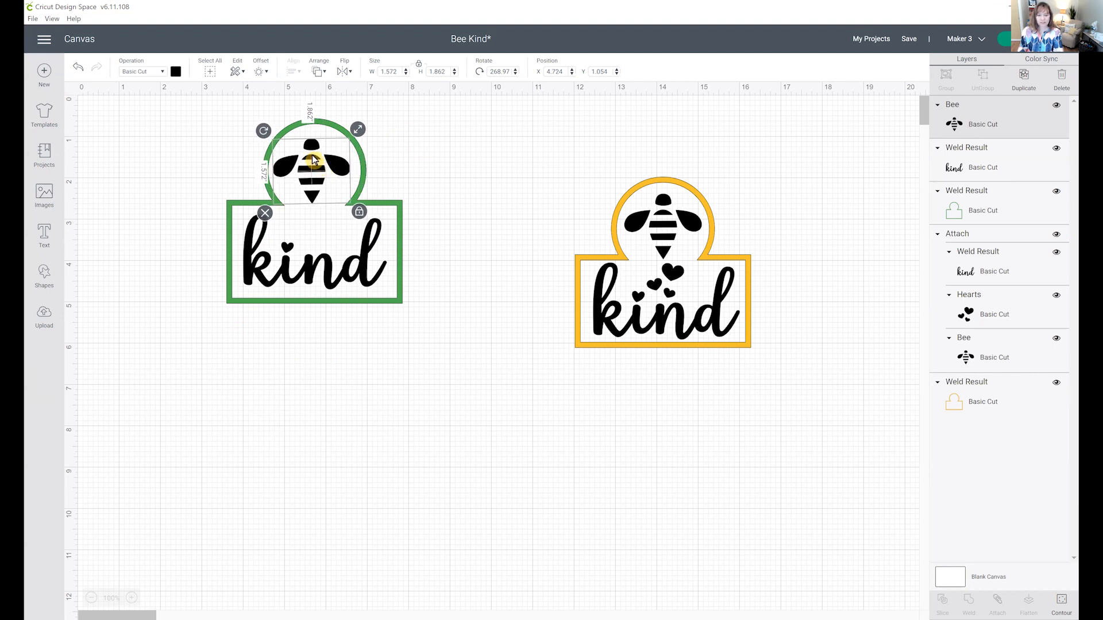
drag(266, 133, 263, 132)
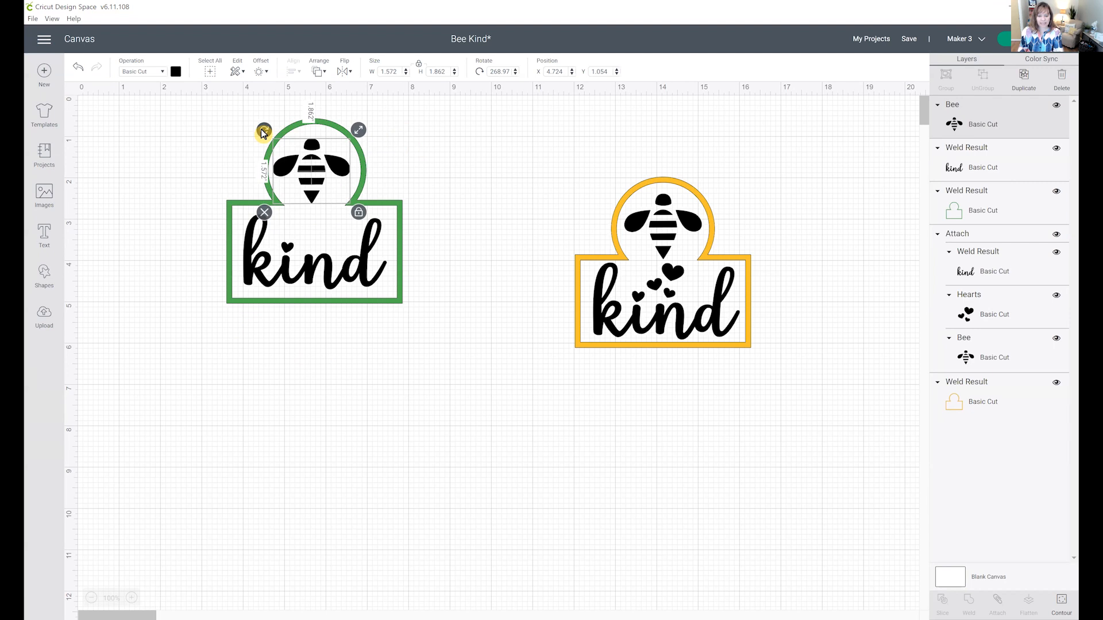
drag(310, 179, 315, 183)
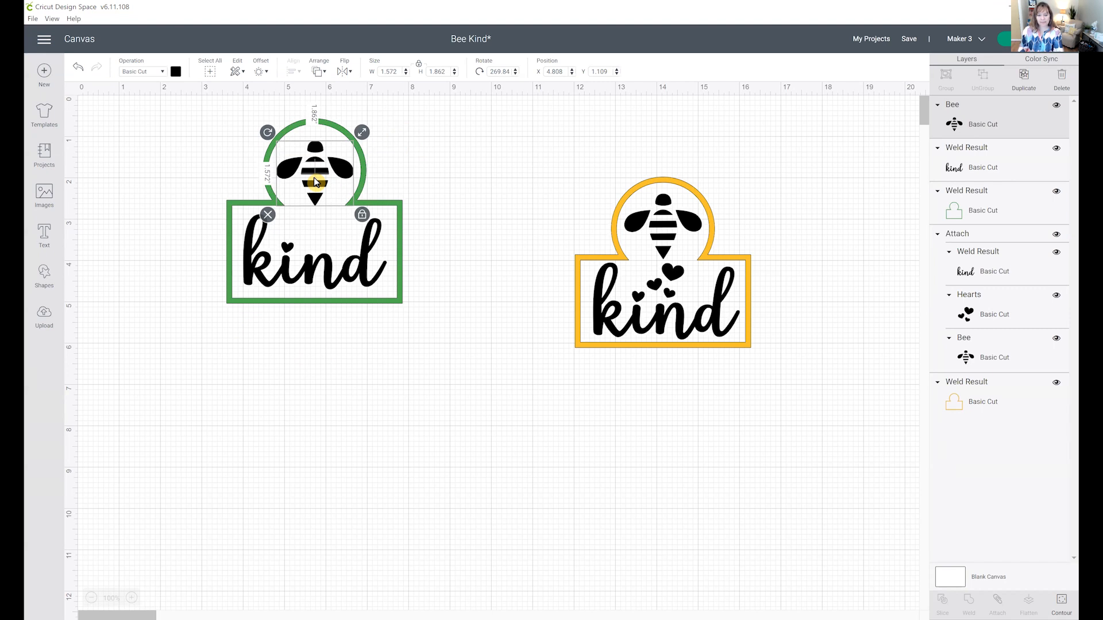
- Center the bee and the new "kind" word horizontally on each other
shift+click(306, 286)
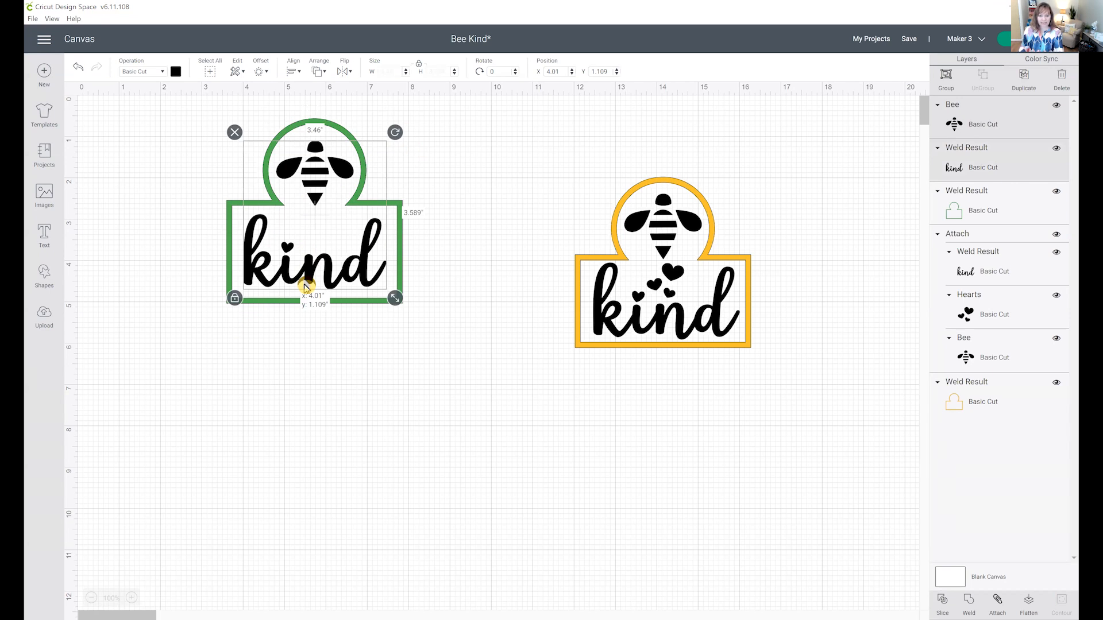
click(302, 70)
click(322, 118)
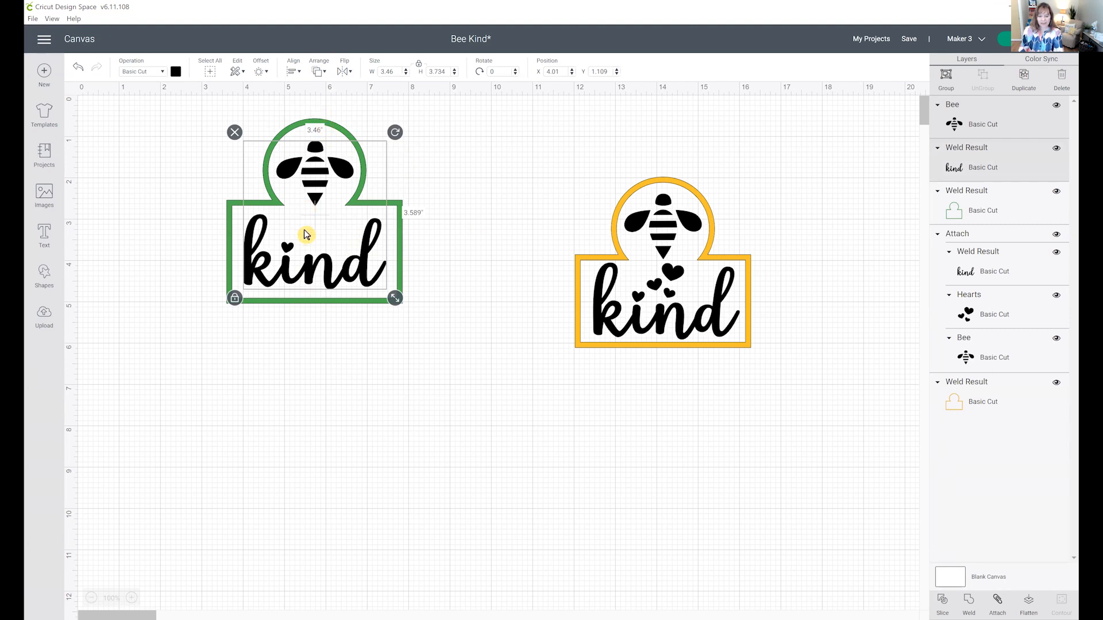
click(294, 384)
- Search the Free this Week images for "hearts" and browse the results for a cluster of small solid hearts
click(36, 199)
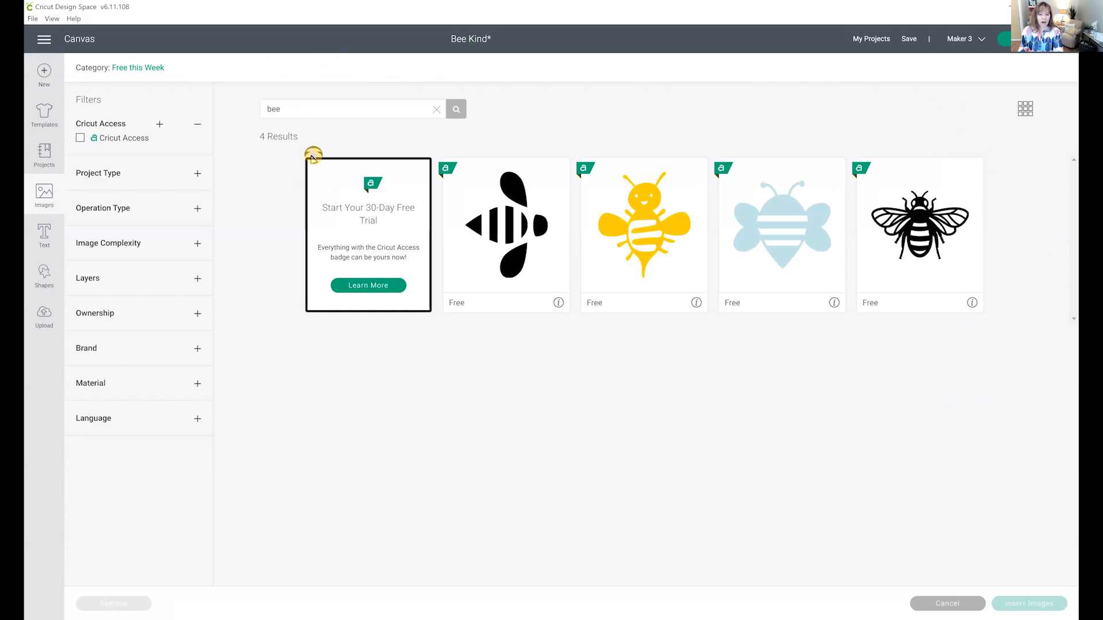
click(437, 109)
click(390, 111)
text(he)
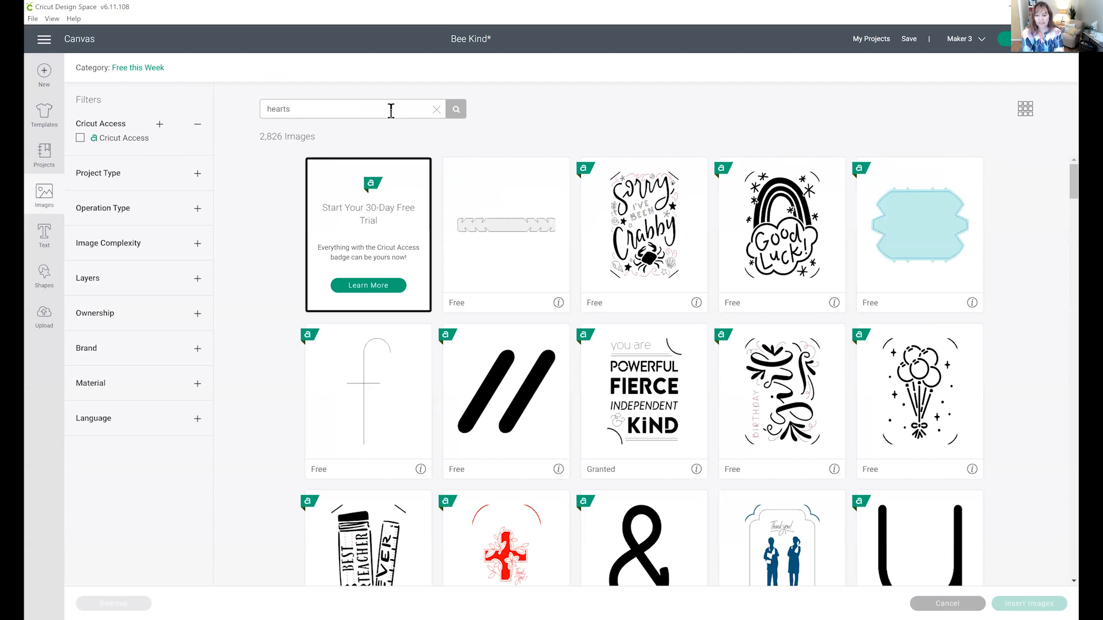
text(arts)
key(Return)
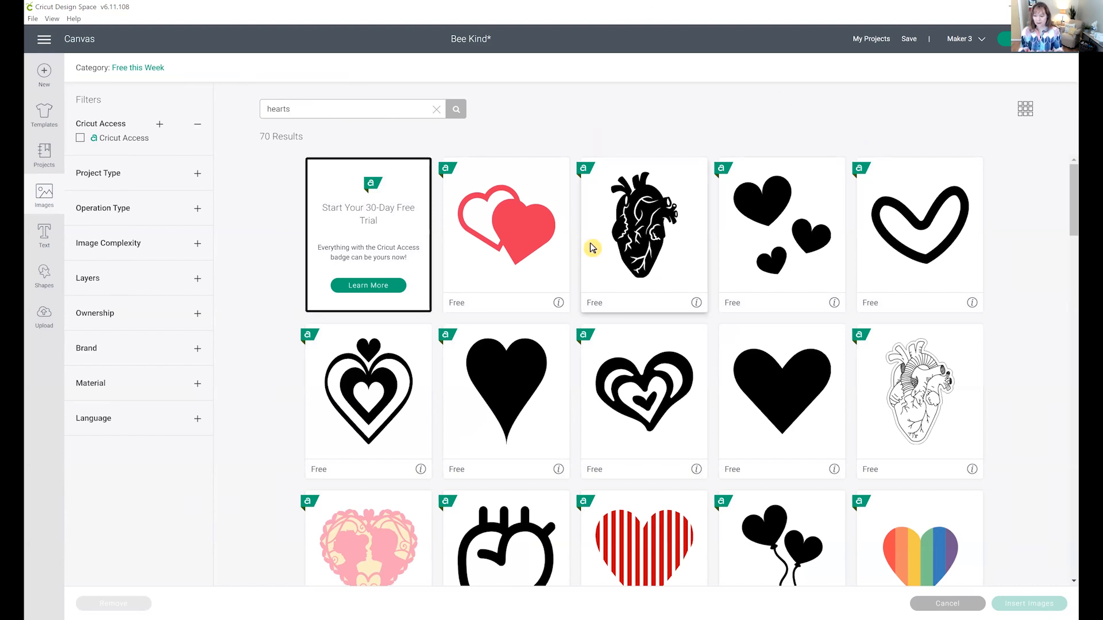
scroll(592, 248, down, 10)
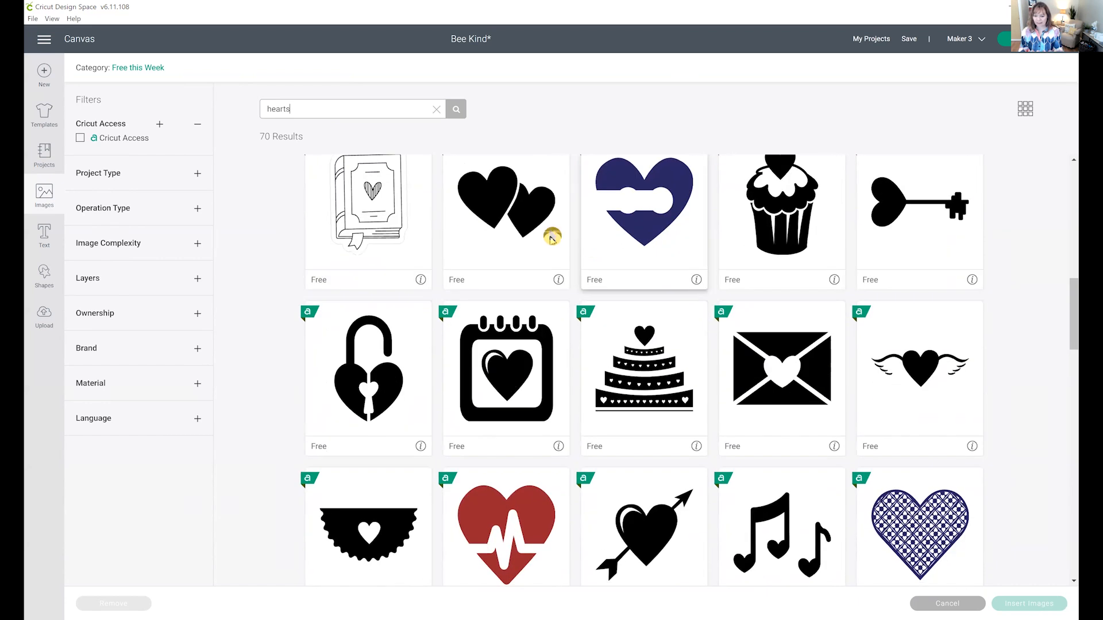
scroll(632, 244, down, 7)
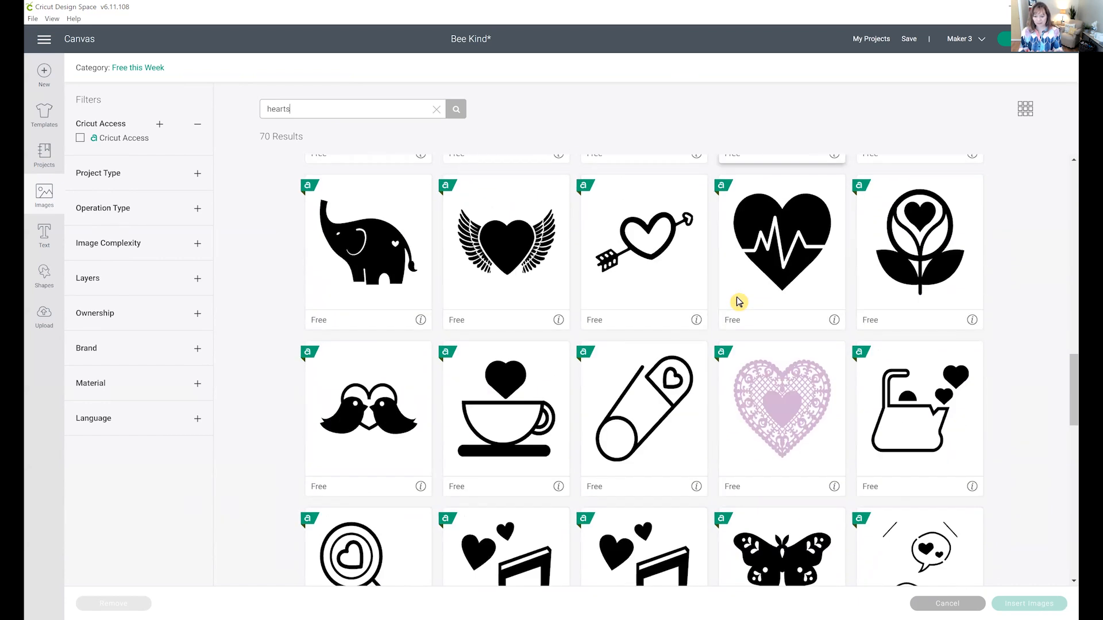
scroll(738, 302, down, 7)
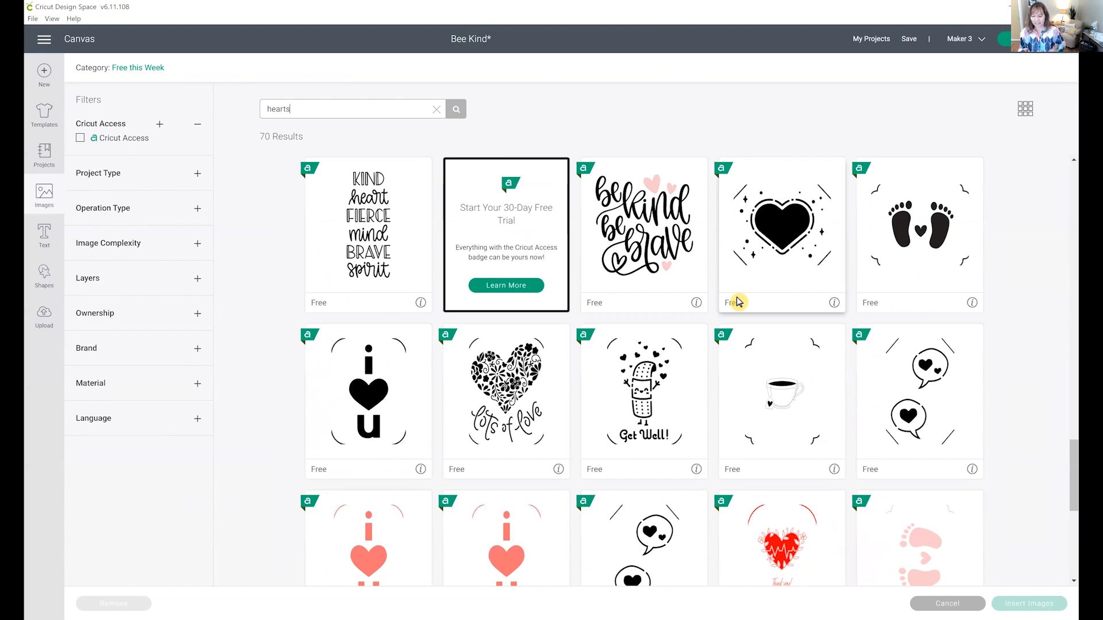
scroll(738, 302, down, 6)
scroll(739, 302, up, 4)
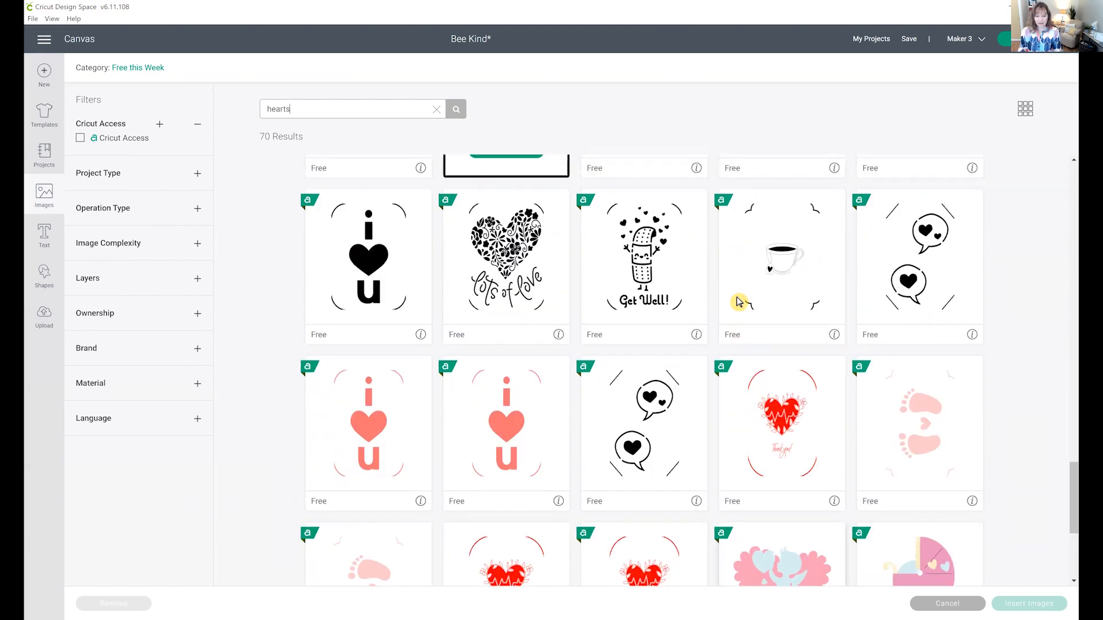
scroll(740, 302, up, 3)
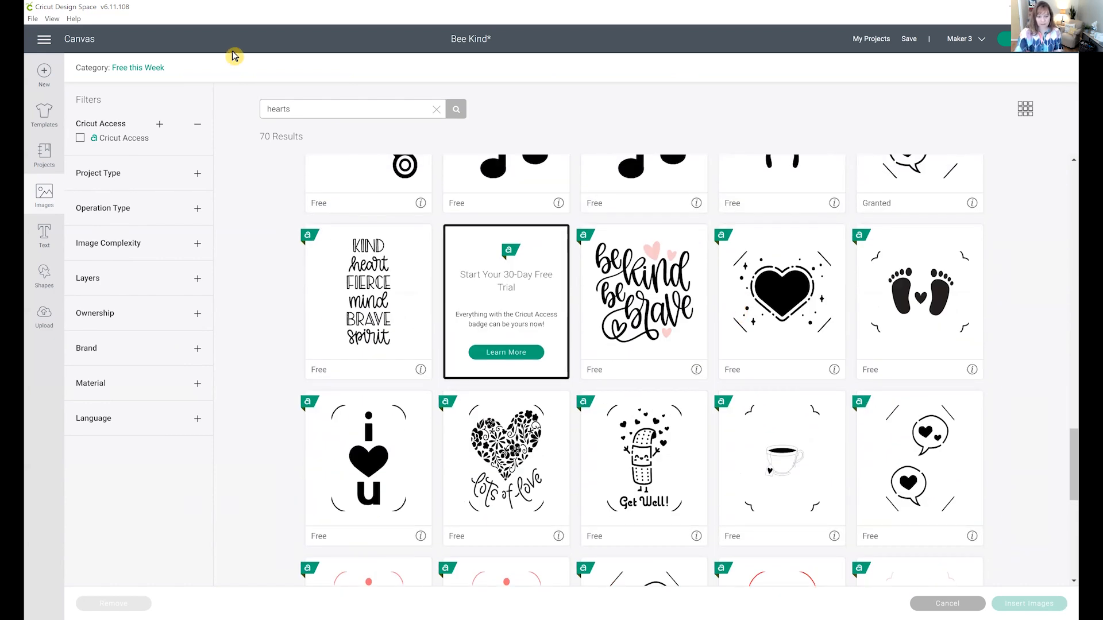
- Search for "heart" instead and insert the image of three separate solid black hearts
key(Return)
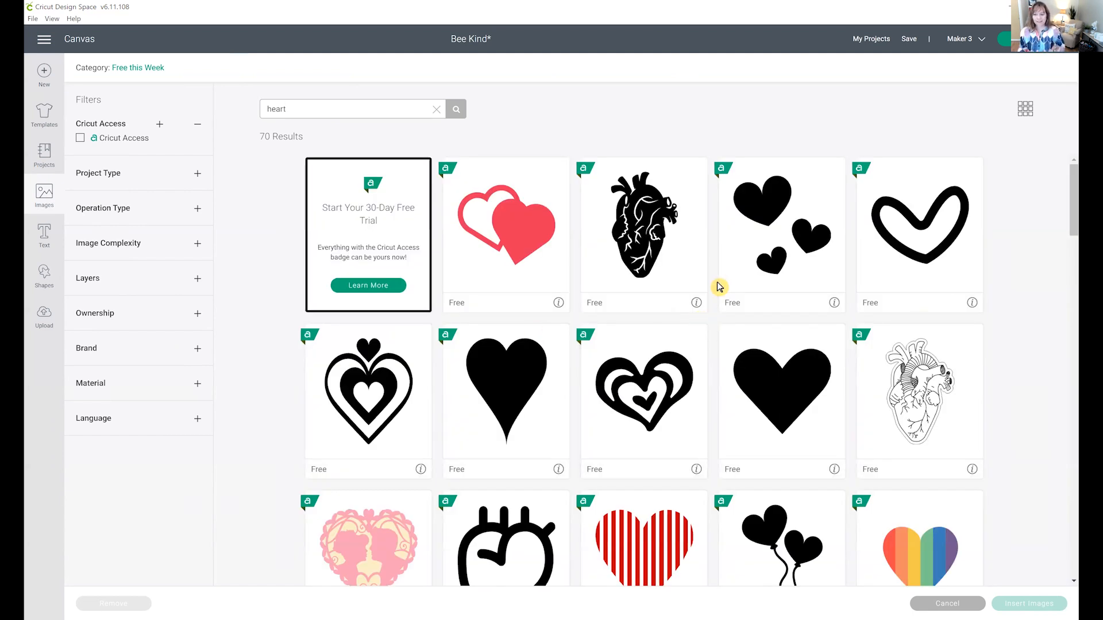
click(758, 244)
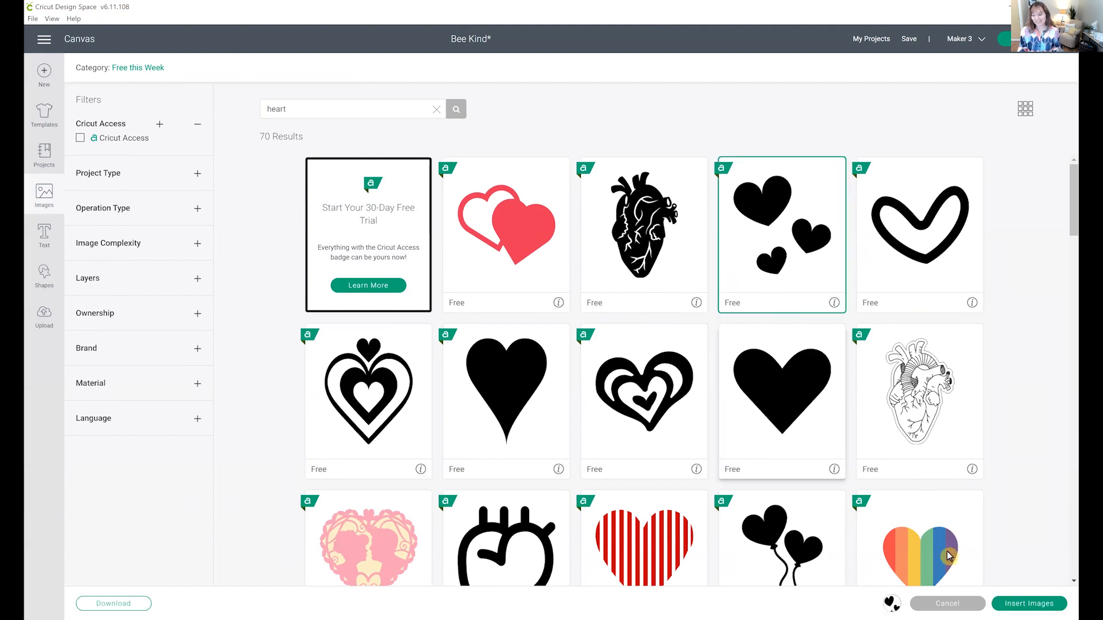
click(1029, 604)
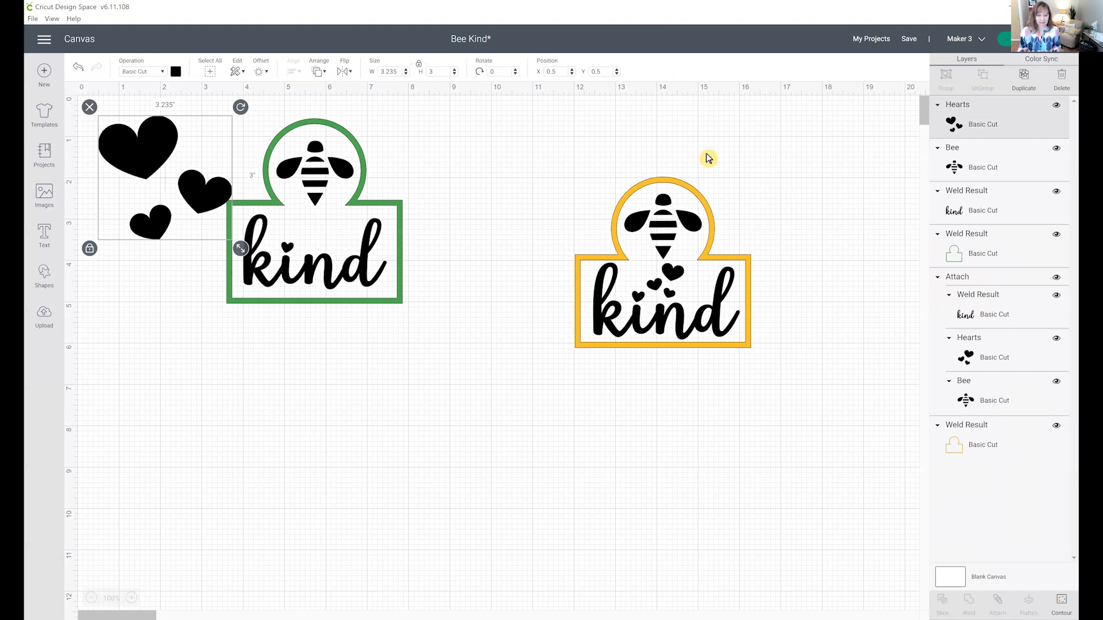
- Flip the hearts horizontally, shrink them to about 0.91 by 0.84 in and place them just above the middle of the new "kind" word
drag(239, 249, 343, 256)
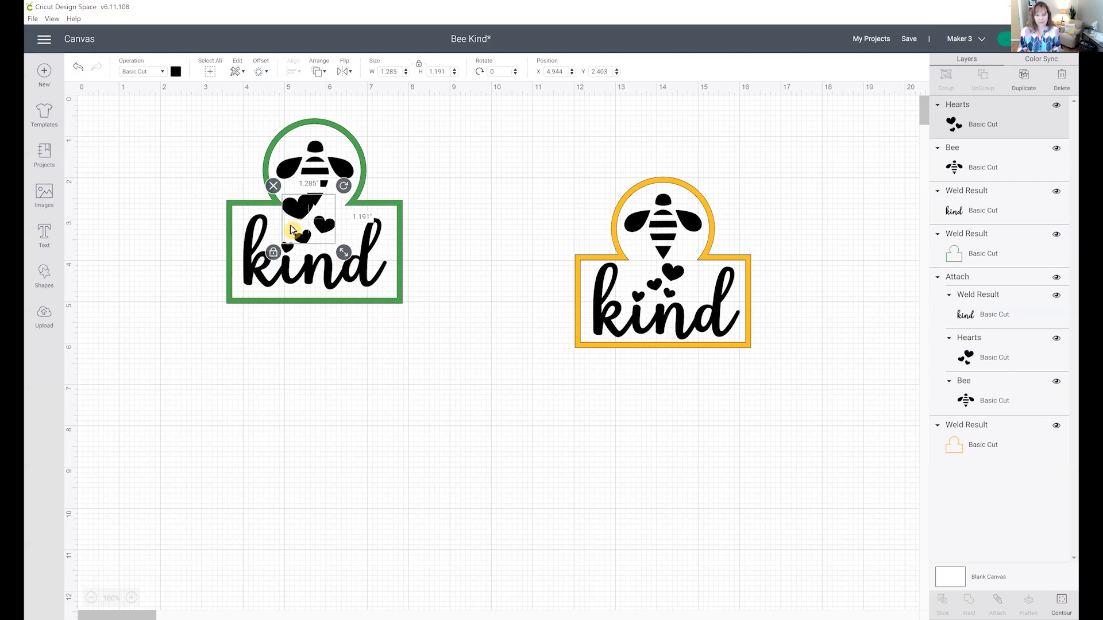
click(344, 73)
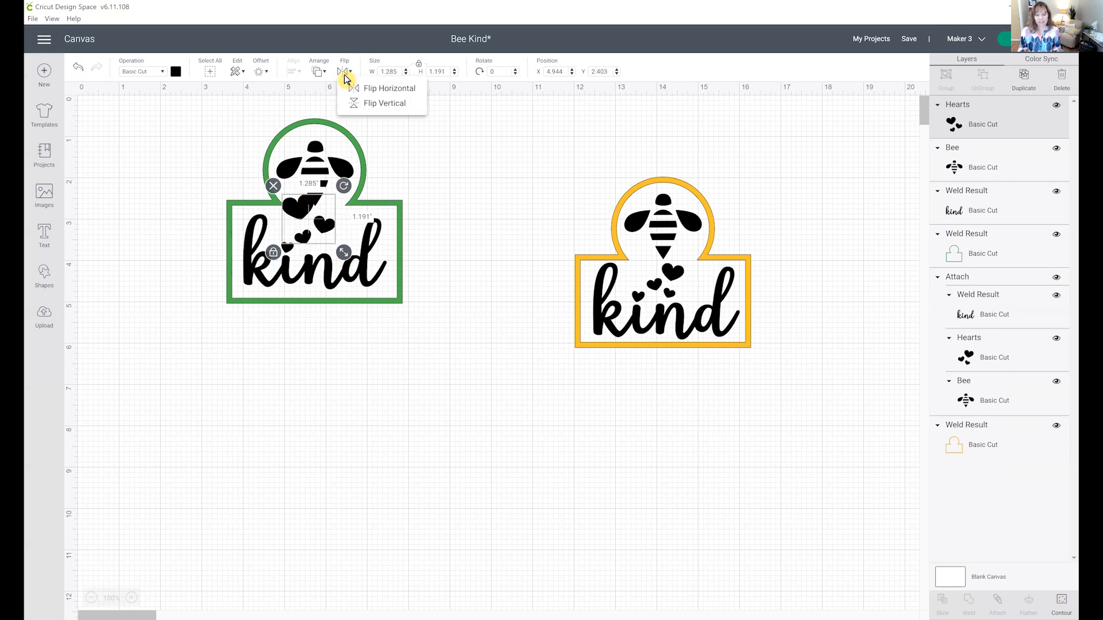
click(367, 89)
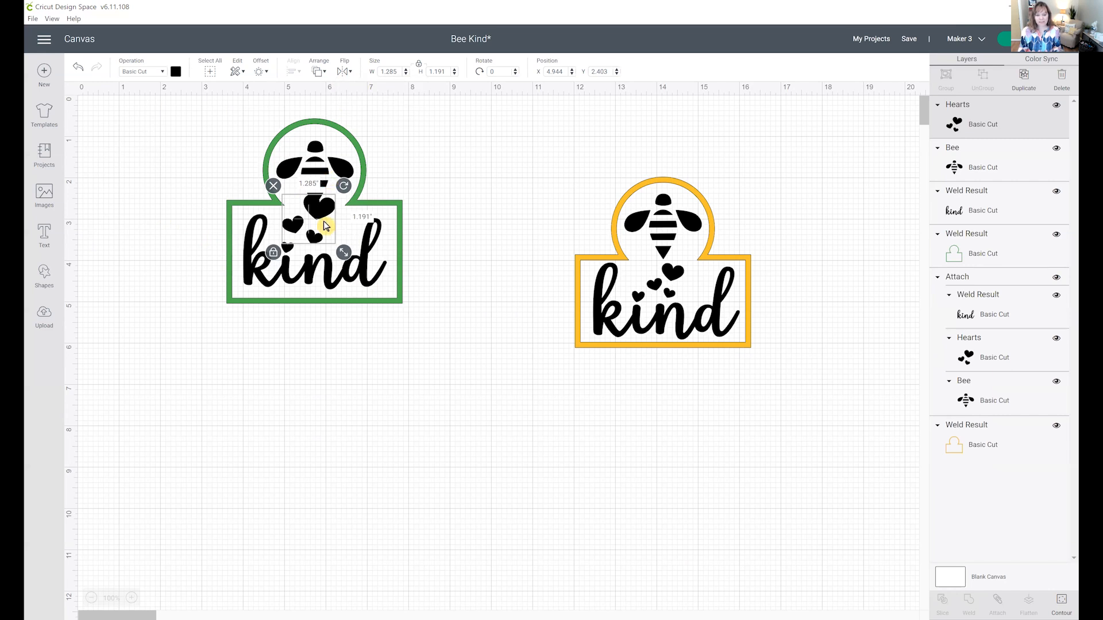
drag(325, 221, 340, 242)
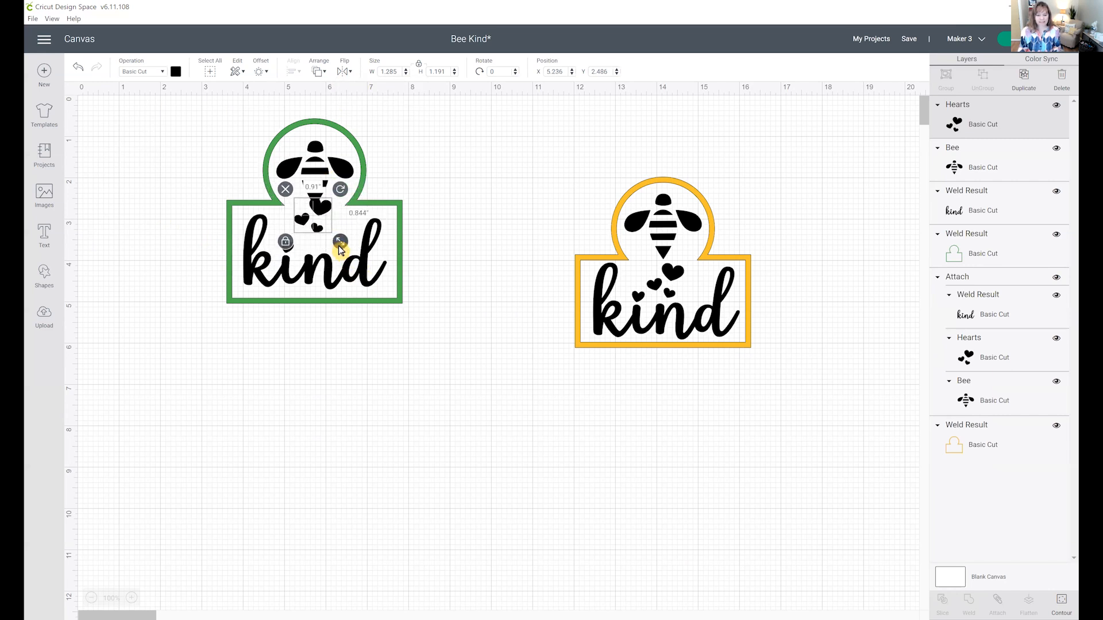
drag(317, 232, 317, 245)
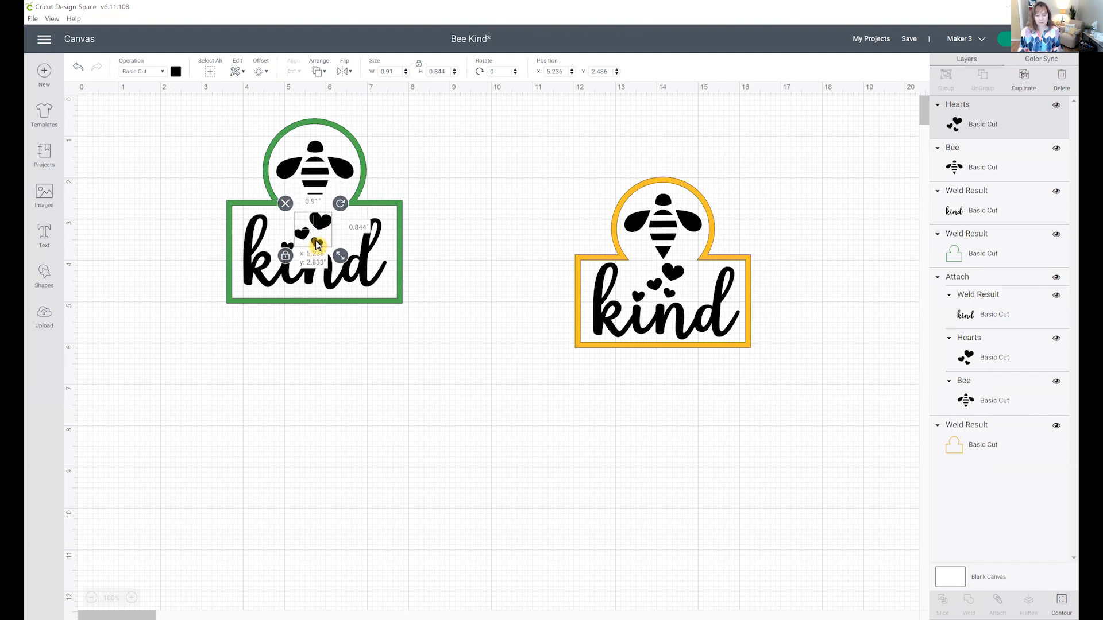
click(428, 240)
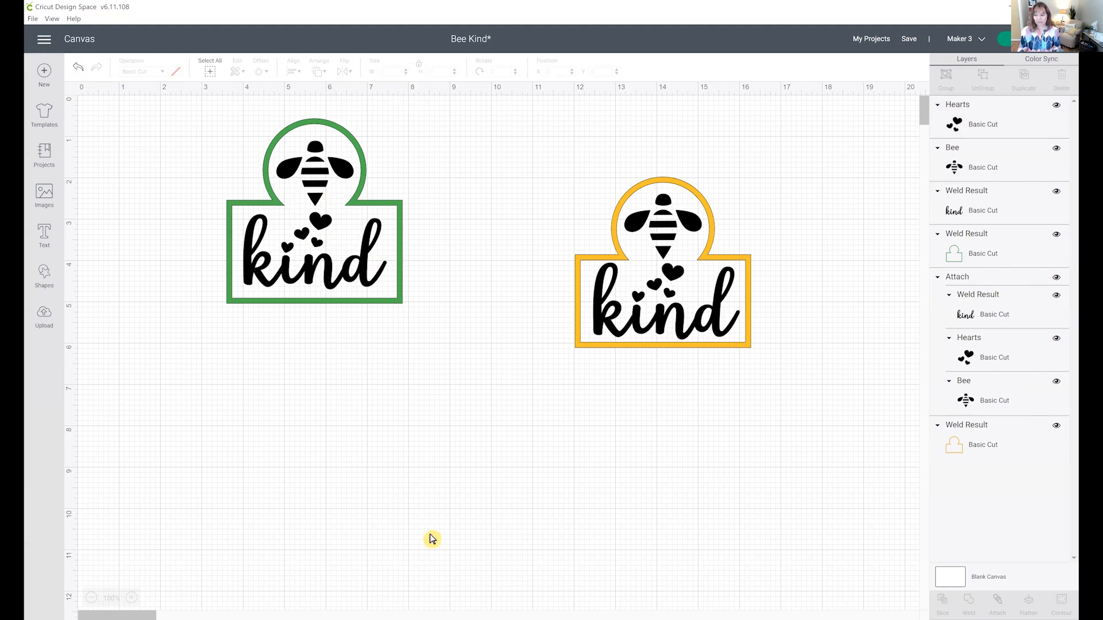
- Collapse and hide the original attached bee, hearts and "kind" group inside the yellow frame
click(937, 277)
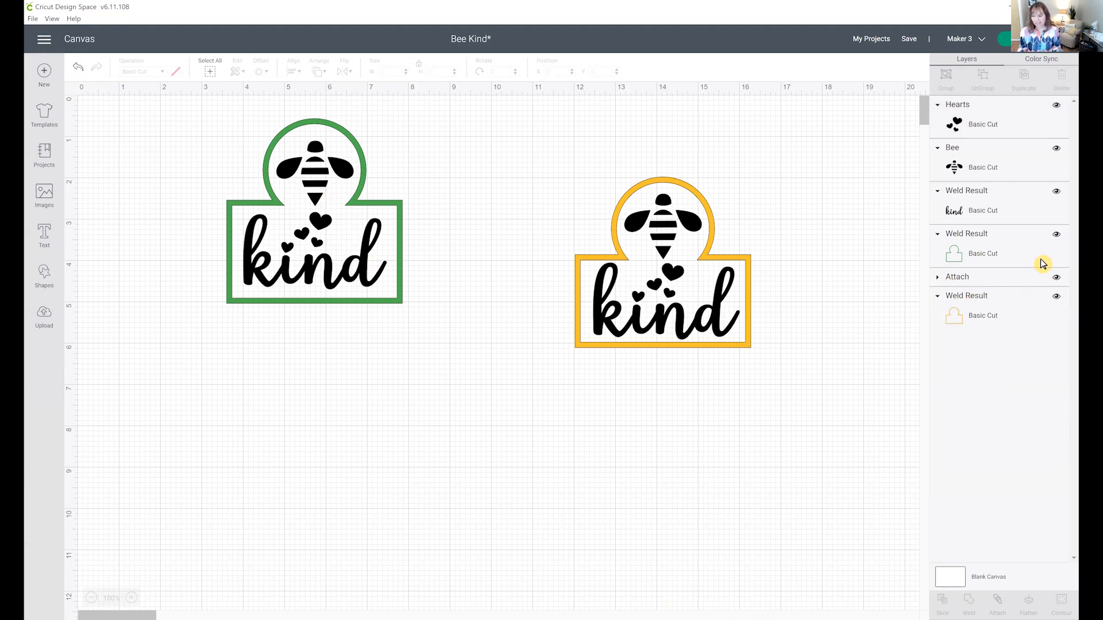
click(1056, 278)
click(320, 211)
click(320, 251)
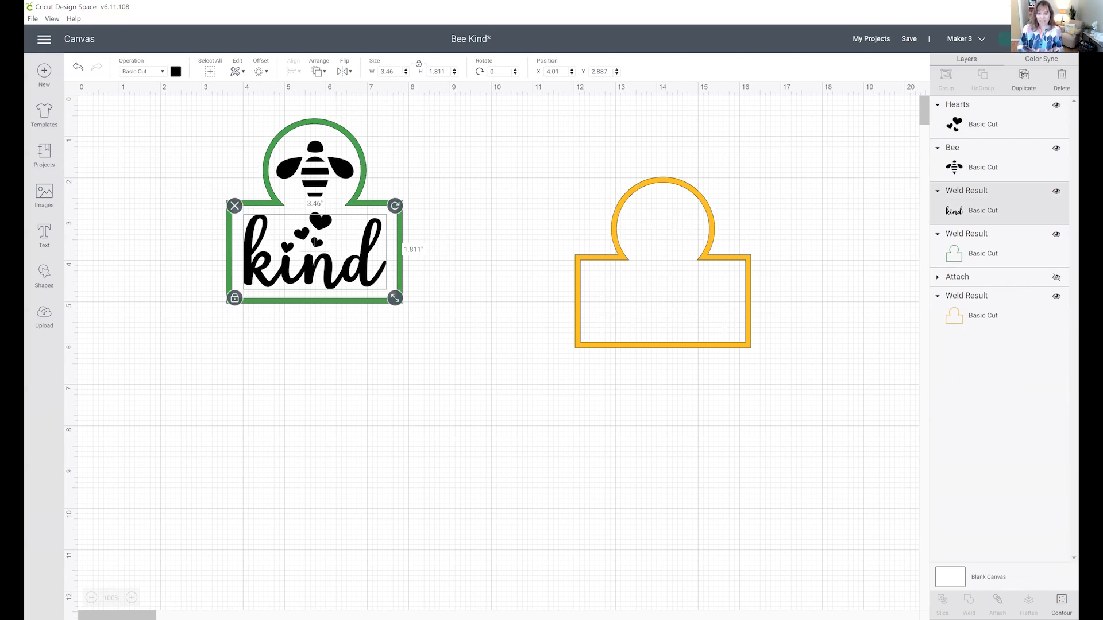
- Preview how the unattached pieces are laid out for cutting with the material load type On Mat
click(1004, 38)
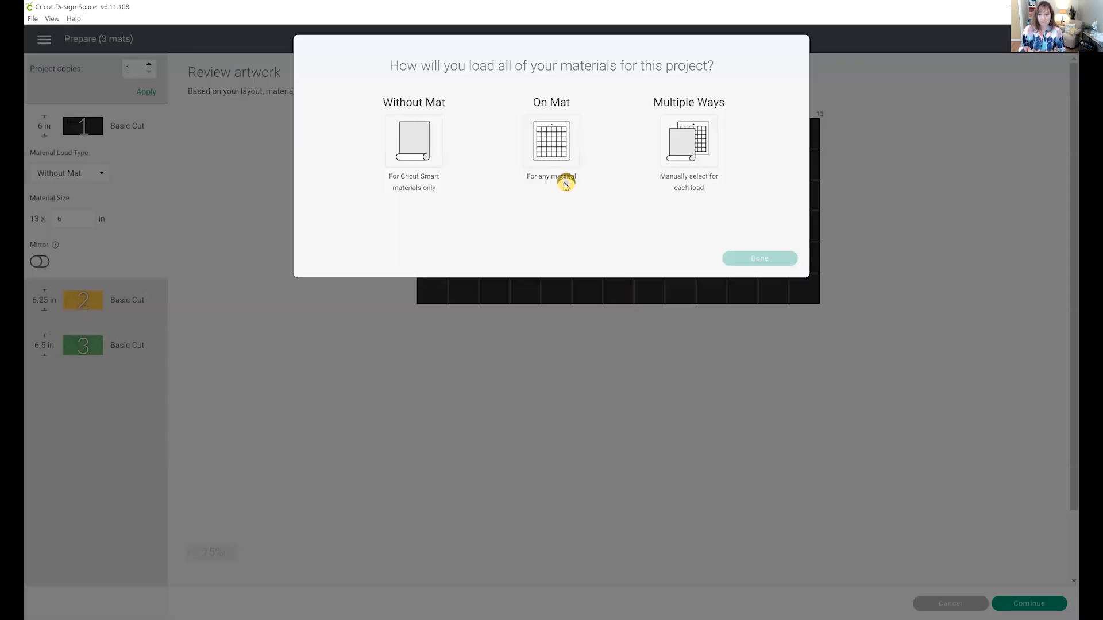
click(557, 151)
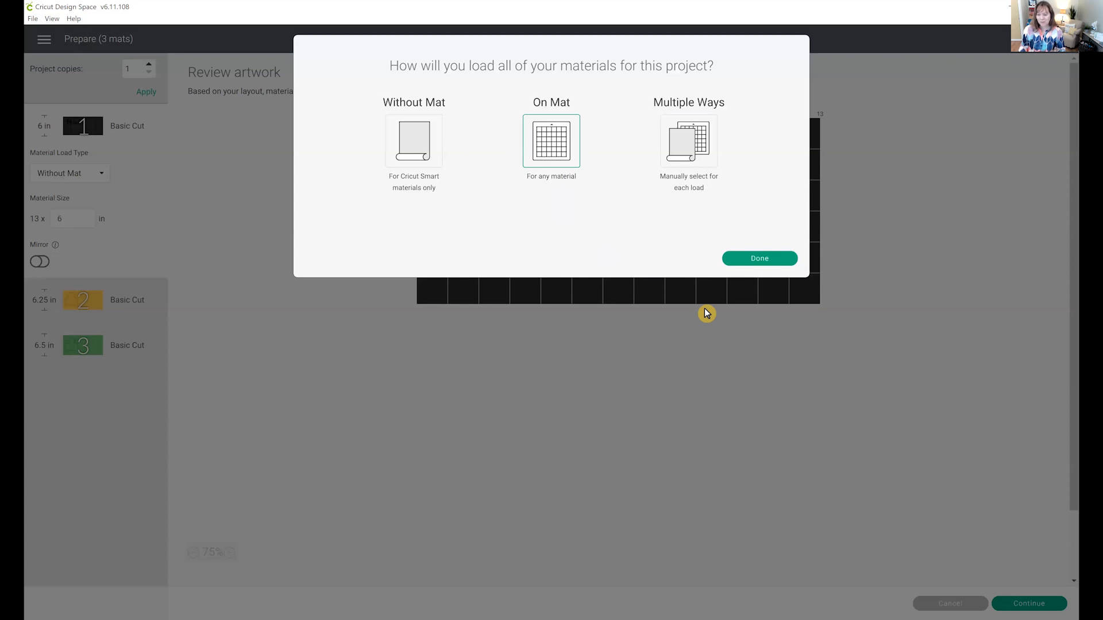
click(754, 254)
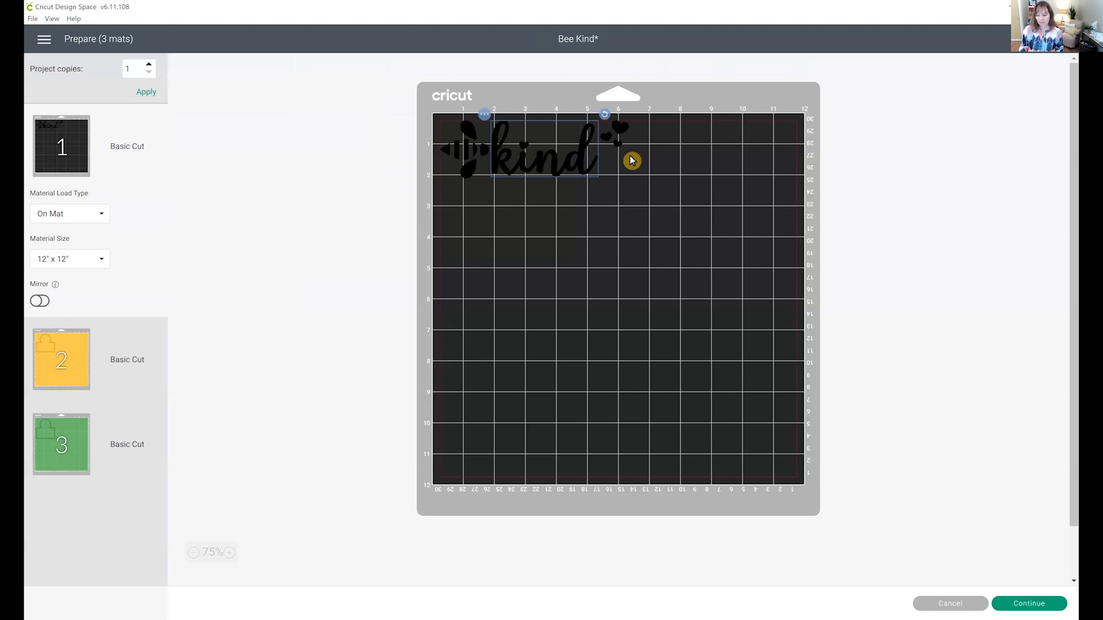
click(692, 333)
- Attach the bee, hearts and new "kind" word together, and hide the yellow frame
click(306, 175)
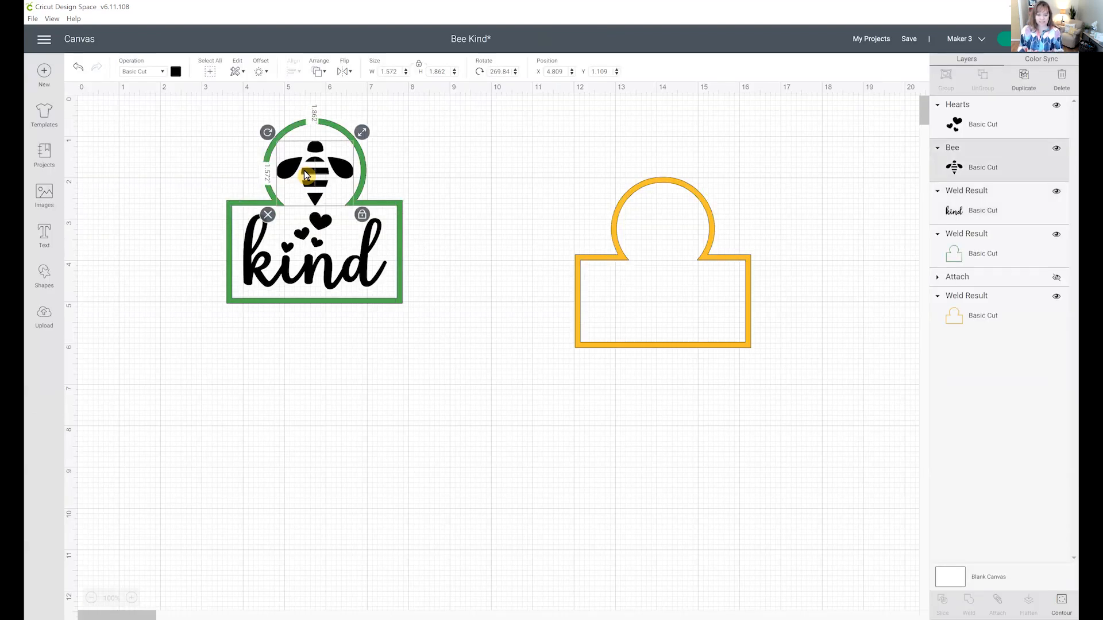
shift+click(319, 222)
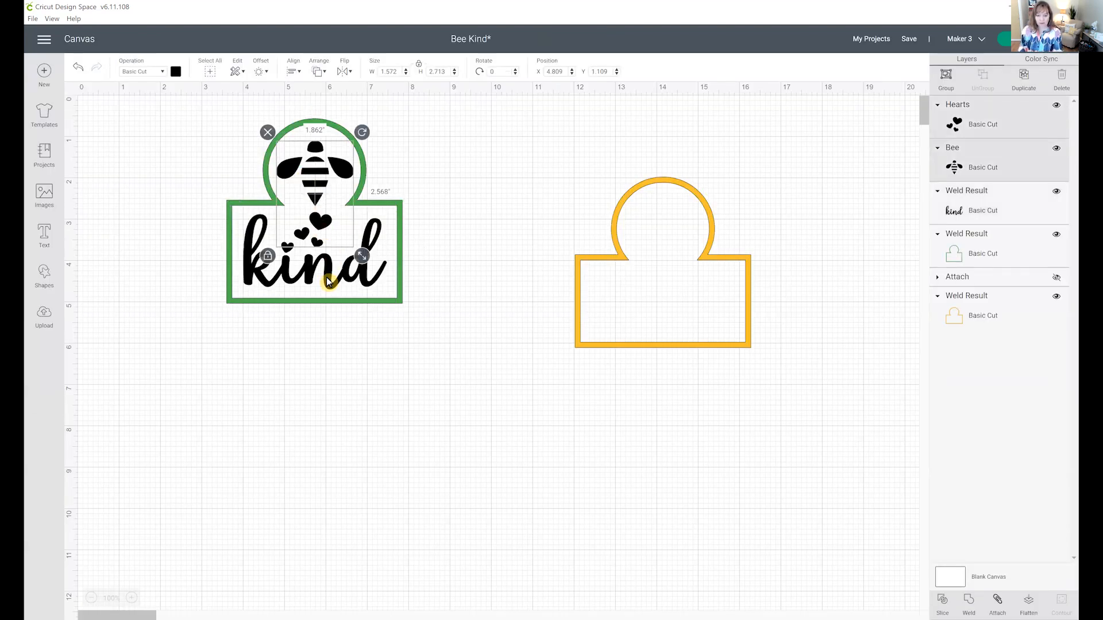
shift+click(310, 284)
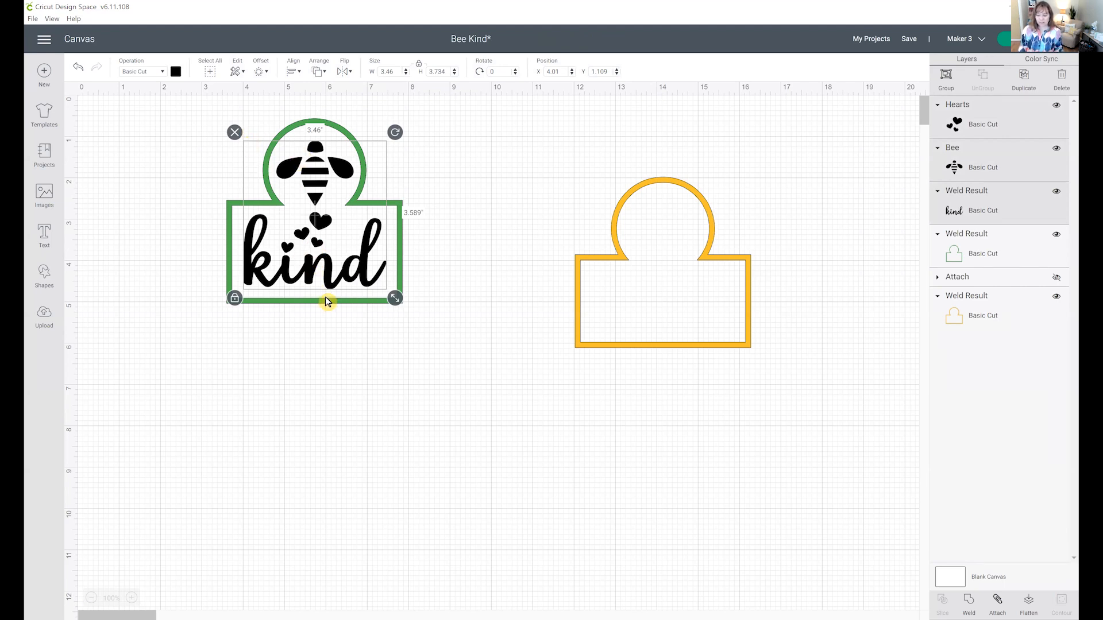
click(992, 607)
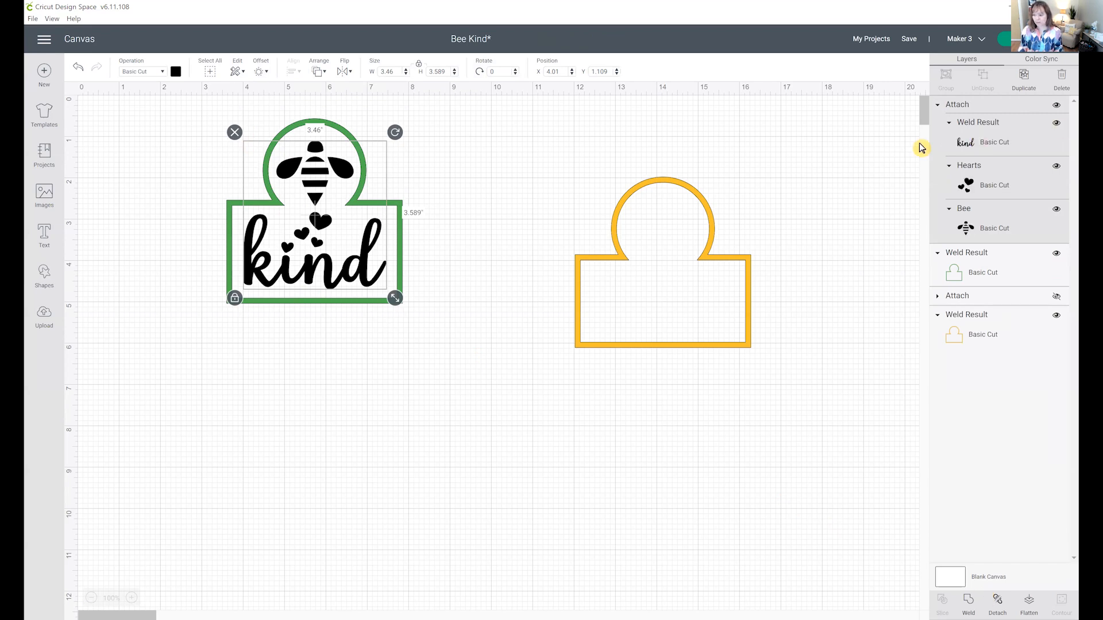
click(1056, 315)
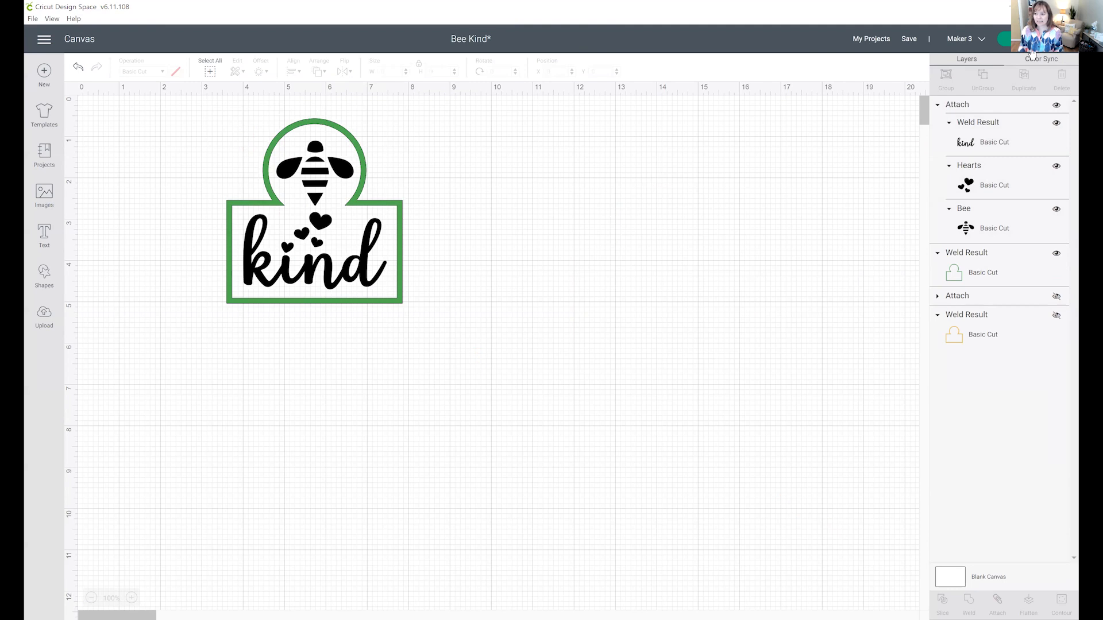
- Prepare the project for cutting Without Mat and shift the black bee-and-"kind" artwork slightly inward from the material's corner
click(1004, 39)
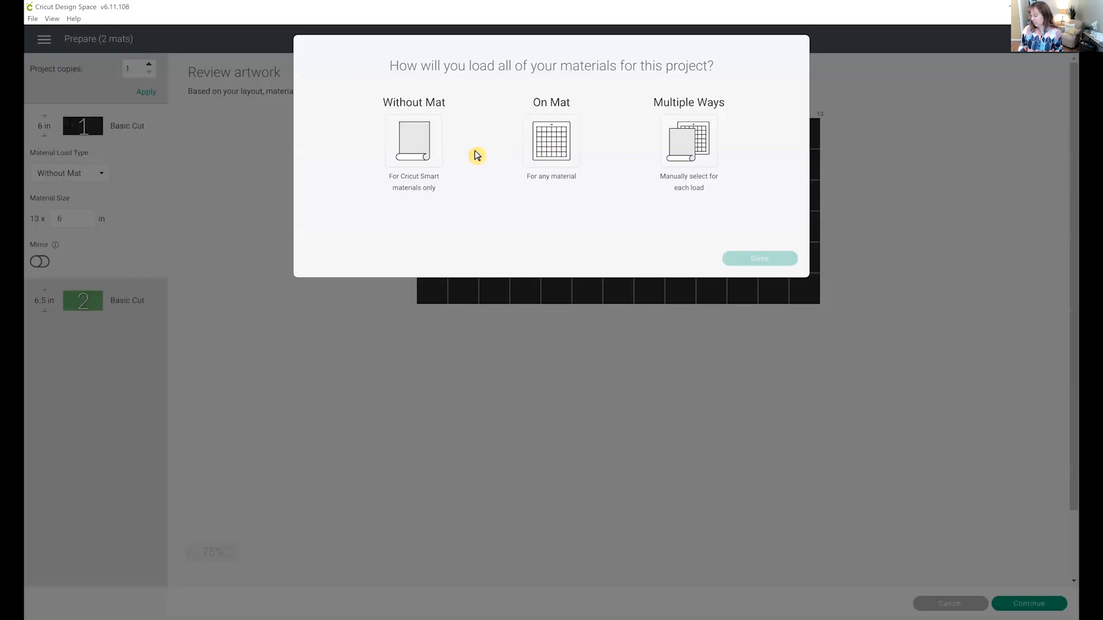
click(426, 168)
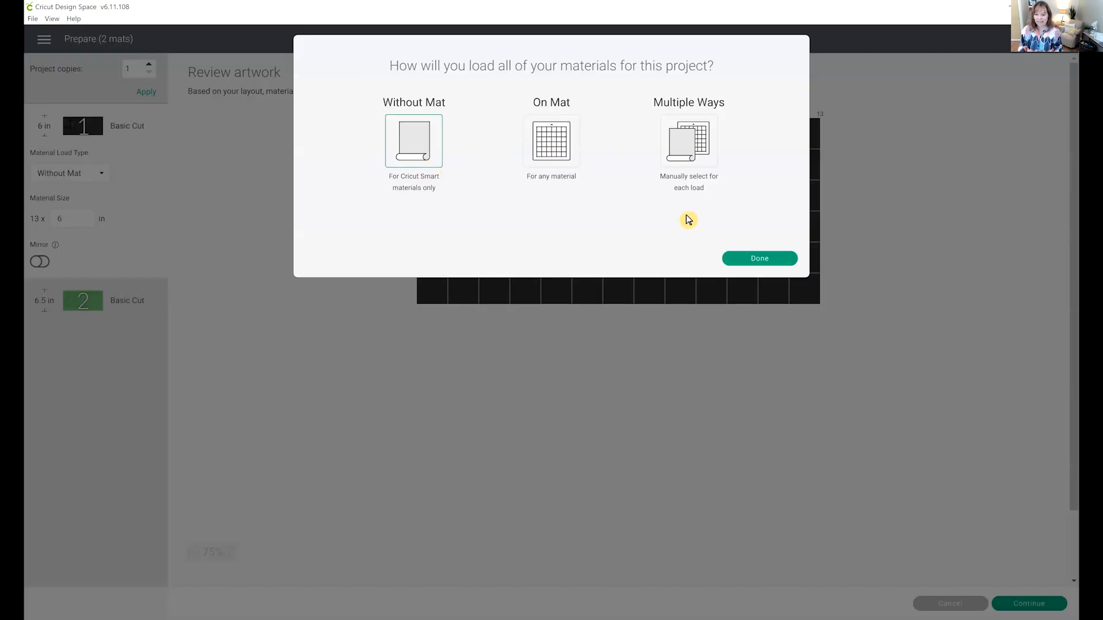
click(751, 256)
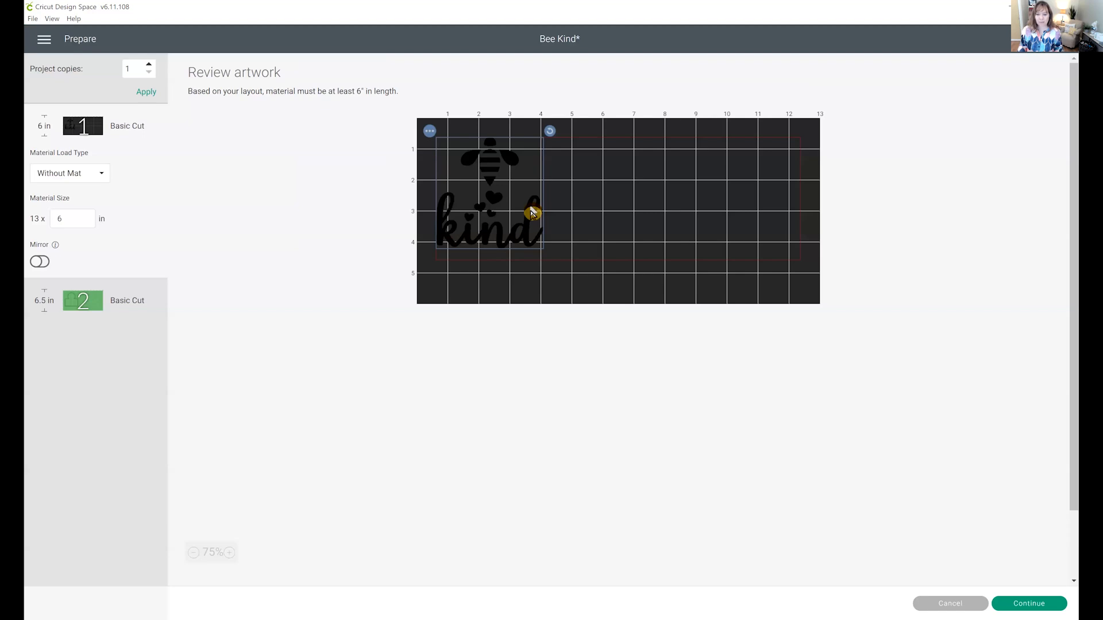
drag(524, 235, 527, 240)
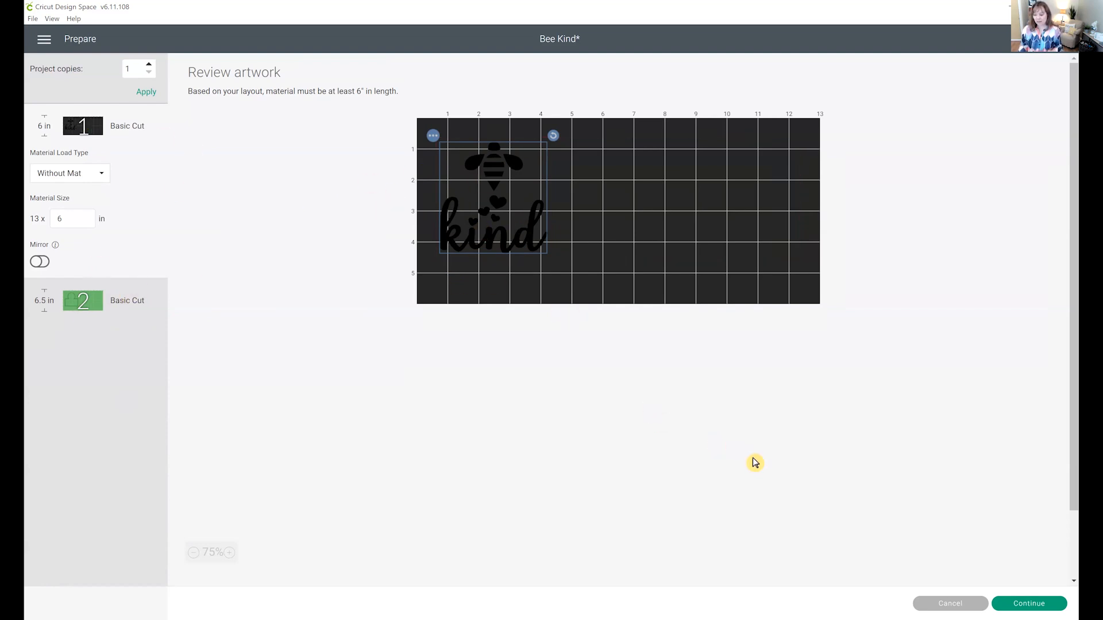
- Continue to the cutting setup and set the base material to Smart Vinyl – Permanent
click(1025, 602)
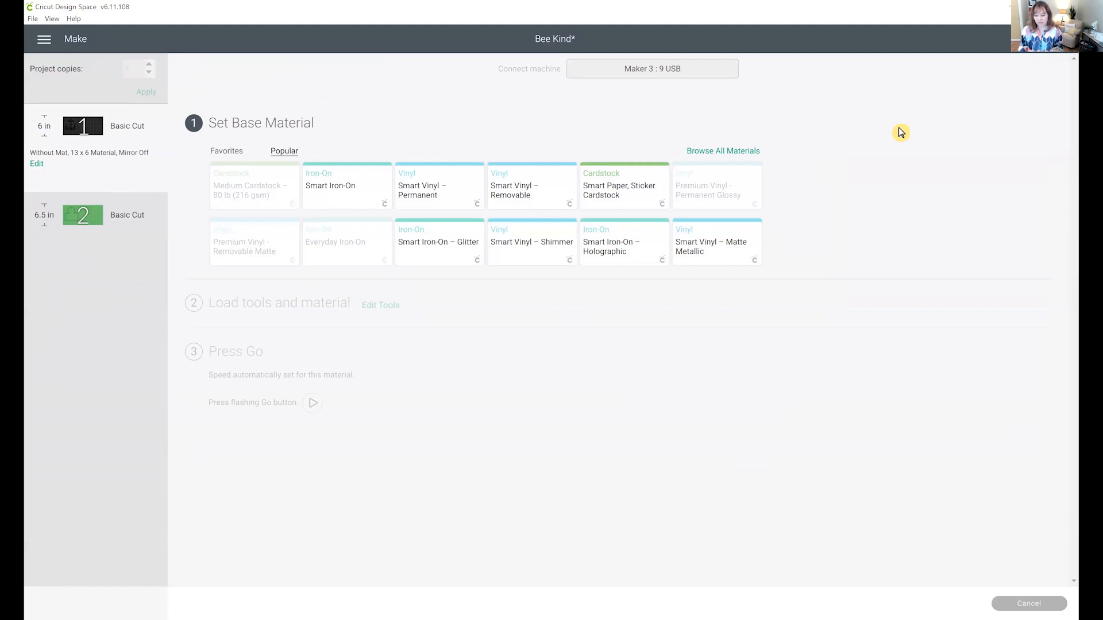
click(430, 191)
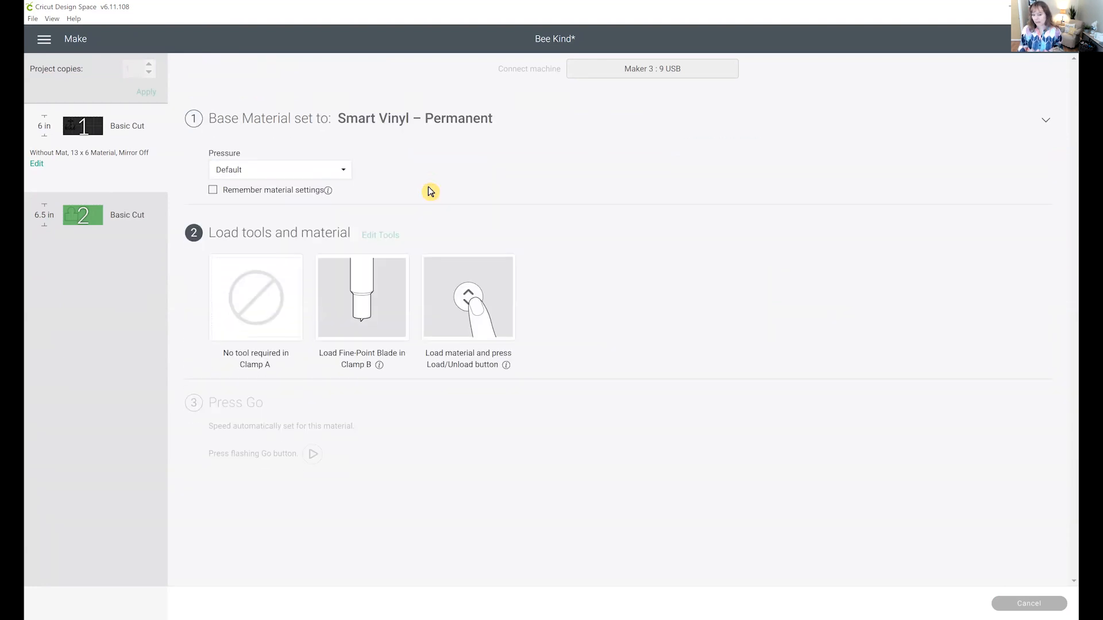